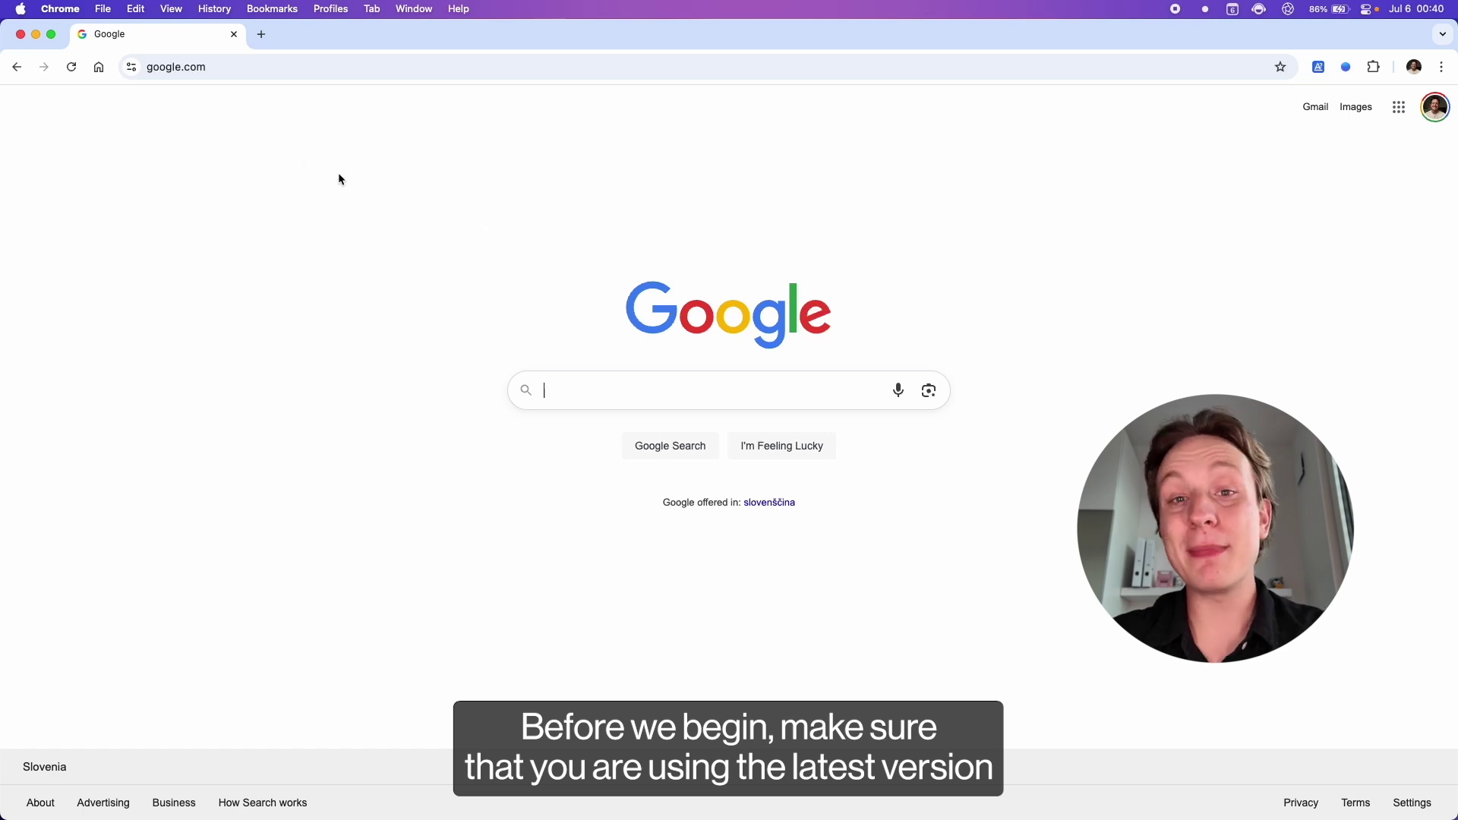
Go to chrome.com in the Chrome address bar.
{"action": "left_click", "coordinate": [225, 76]}
{"action": "type", "text": "chrom"}
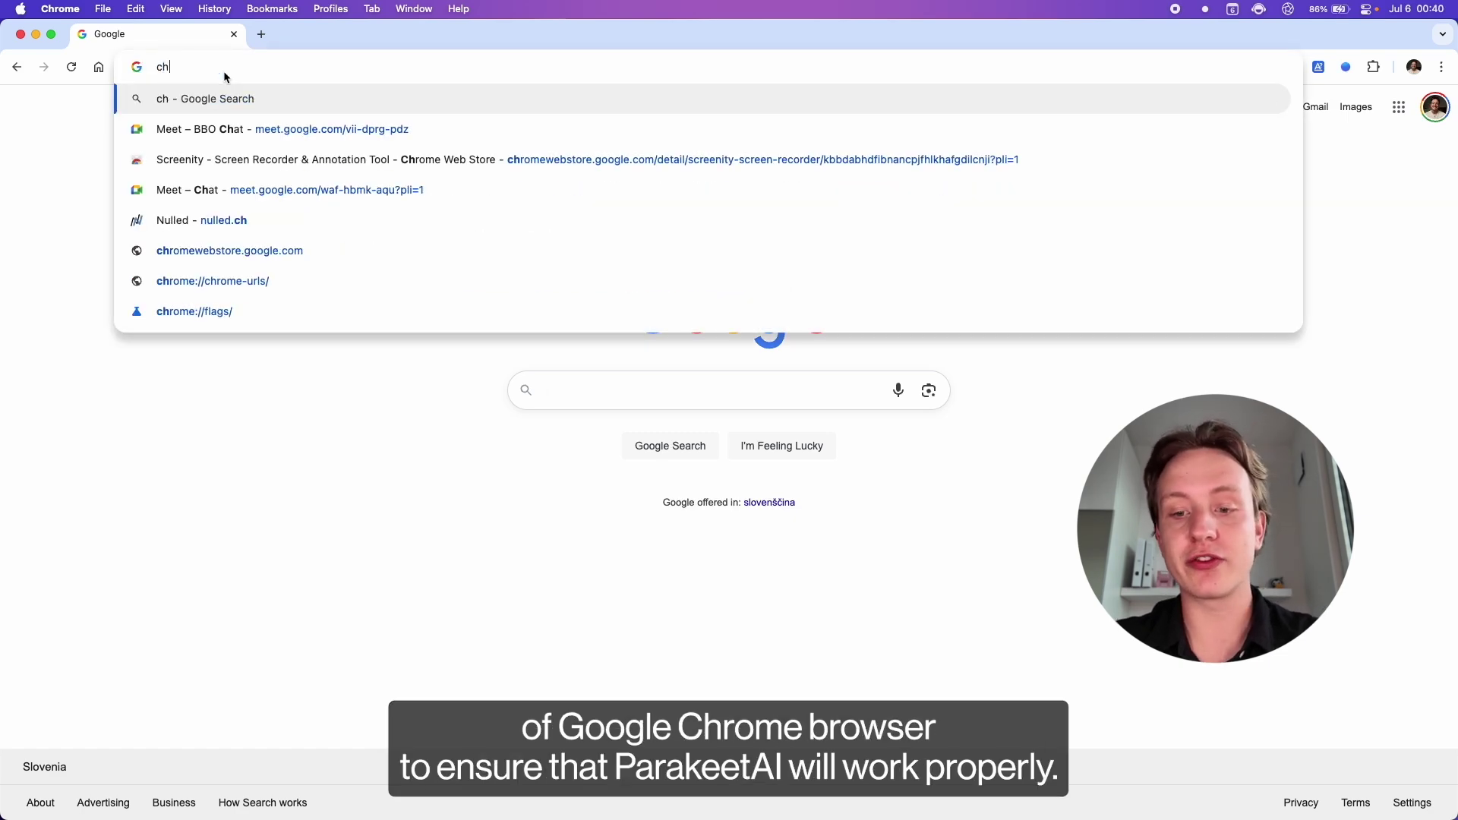
{"action": "type", "text": "e.com"}
{"action": "key", "text": "Return"}
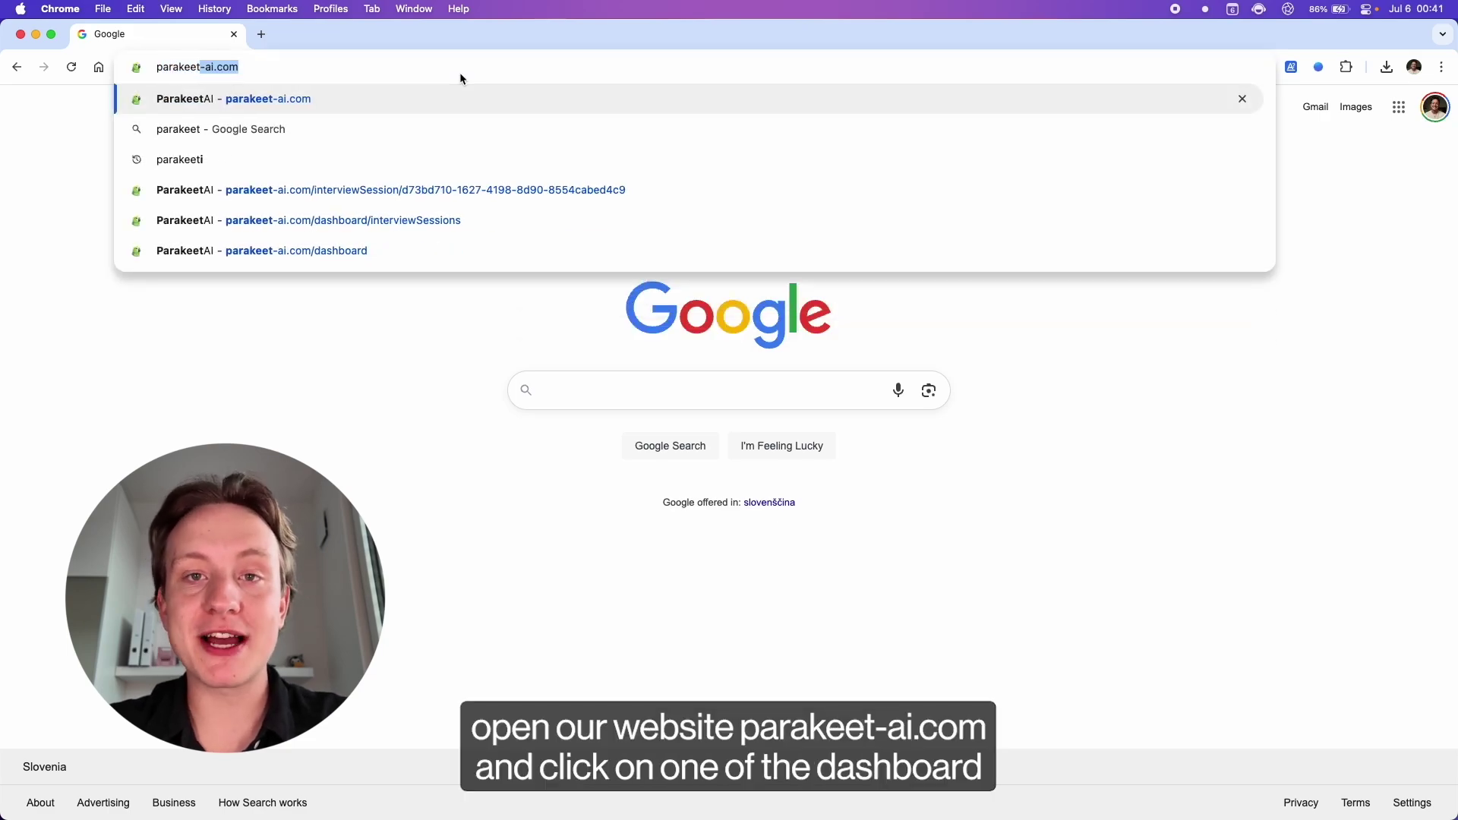
Load parakeet-ai.com, go to its dashboard, and sign in with Google.
{"action": "type", "text": "-ai.com"}
{"action": "key", "text": "Return"}
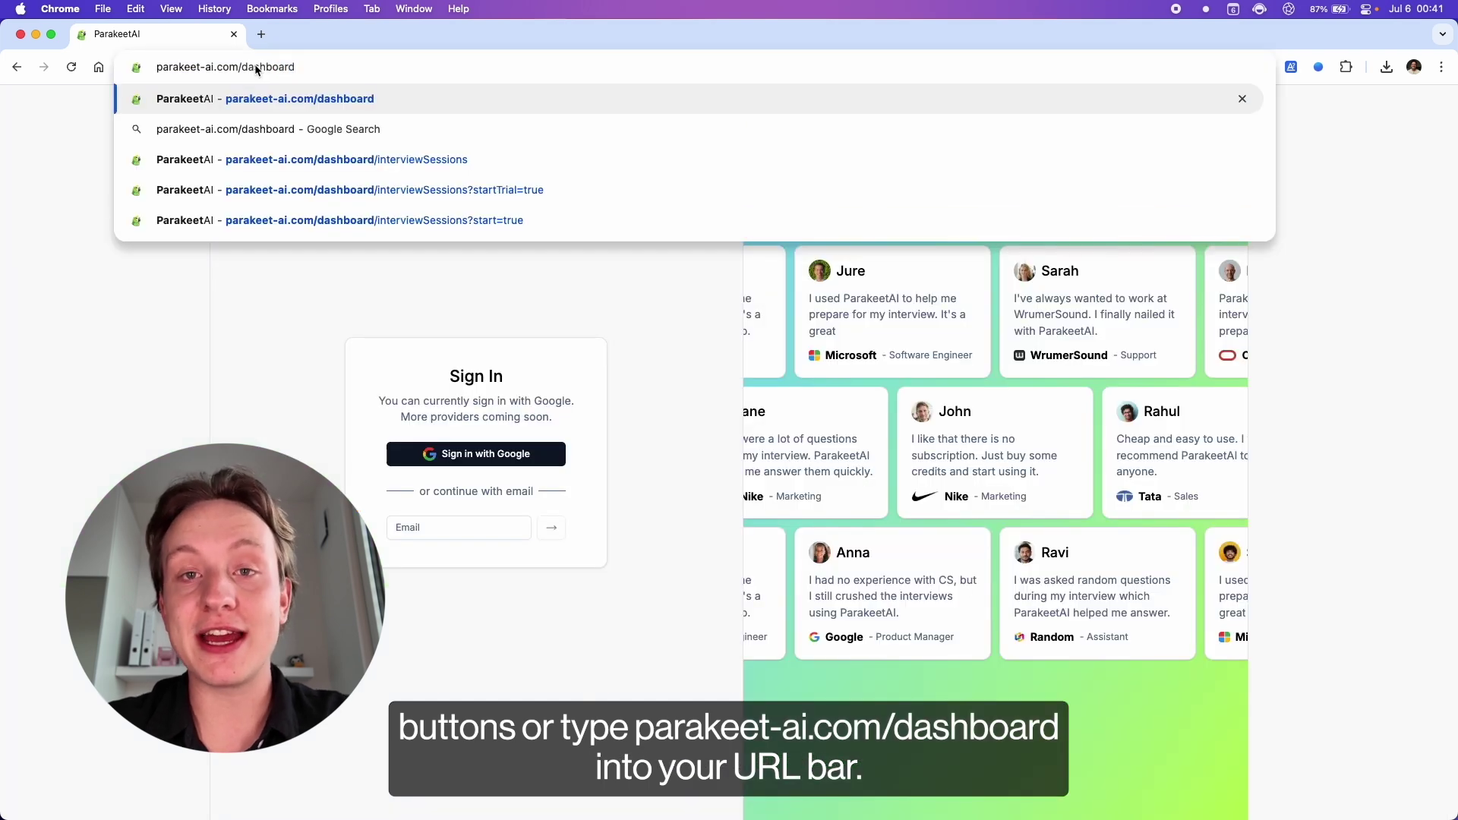
{"action": "key", "text": "Return"}
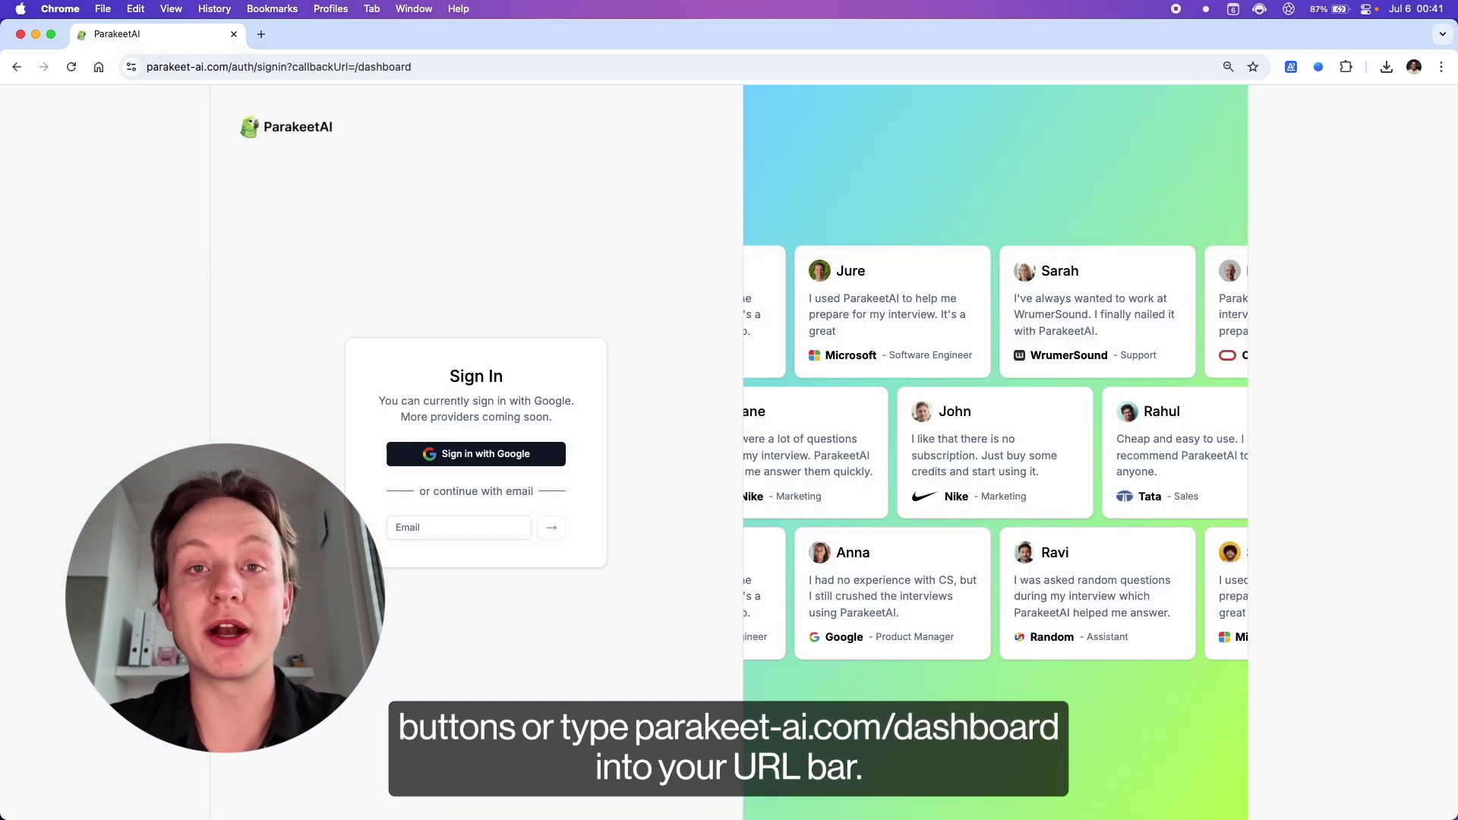
{"action": "left_click", "coordinate": [484, 454]}
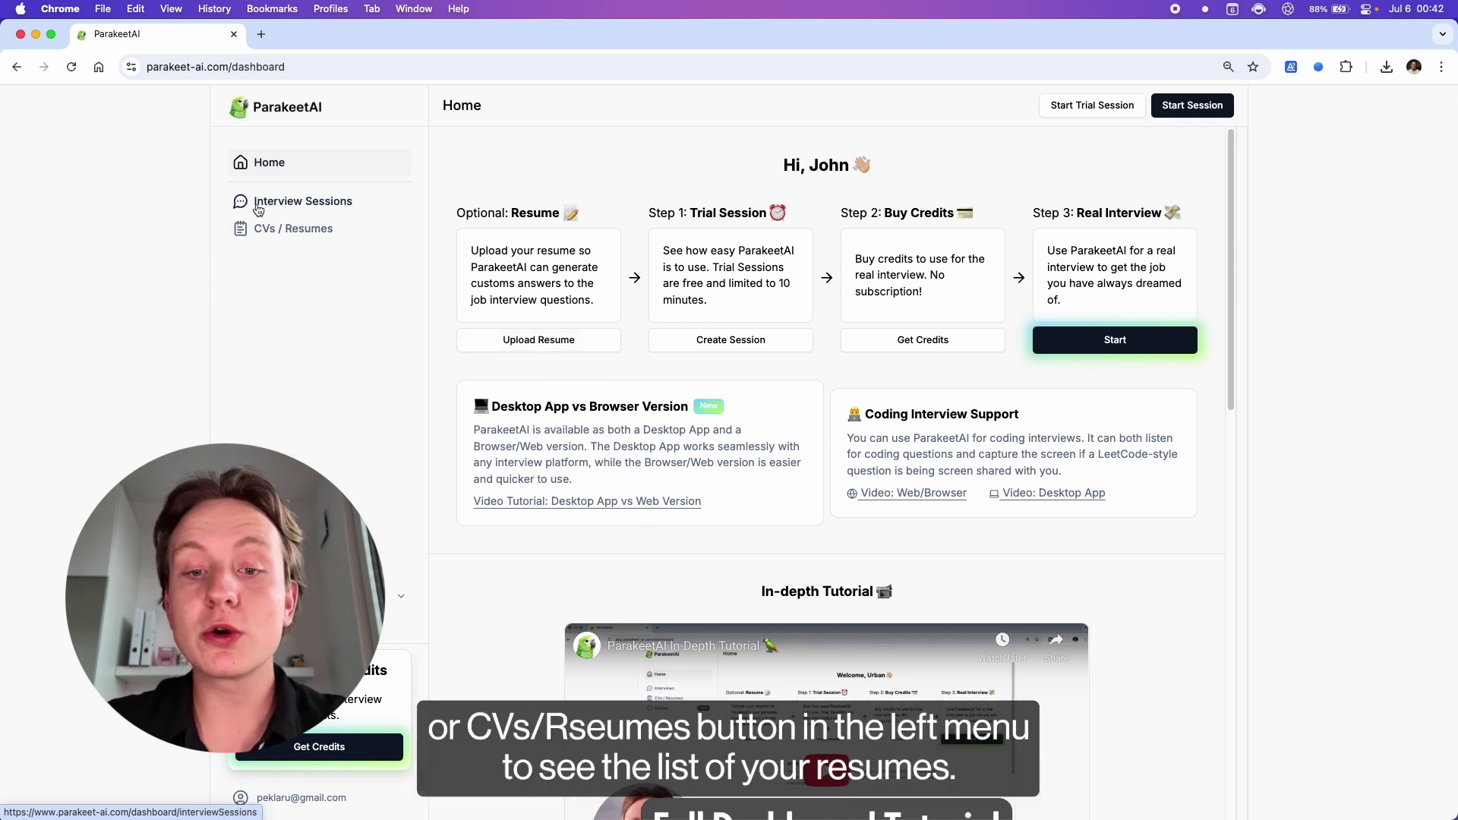
Upload a PDF resume under CVs / Resumes and add 2 to its title.
{"action": "left_click", "coordinate": [298, 237]}
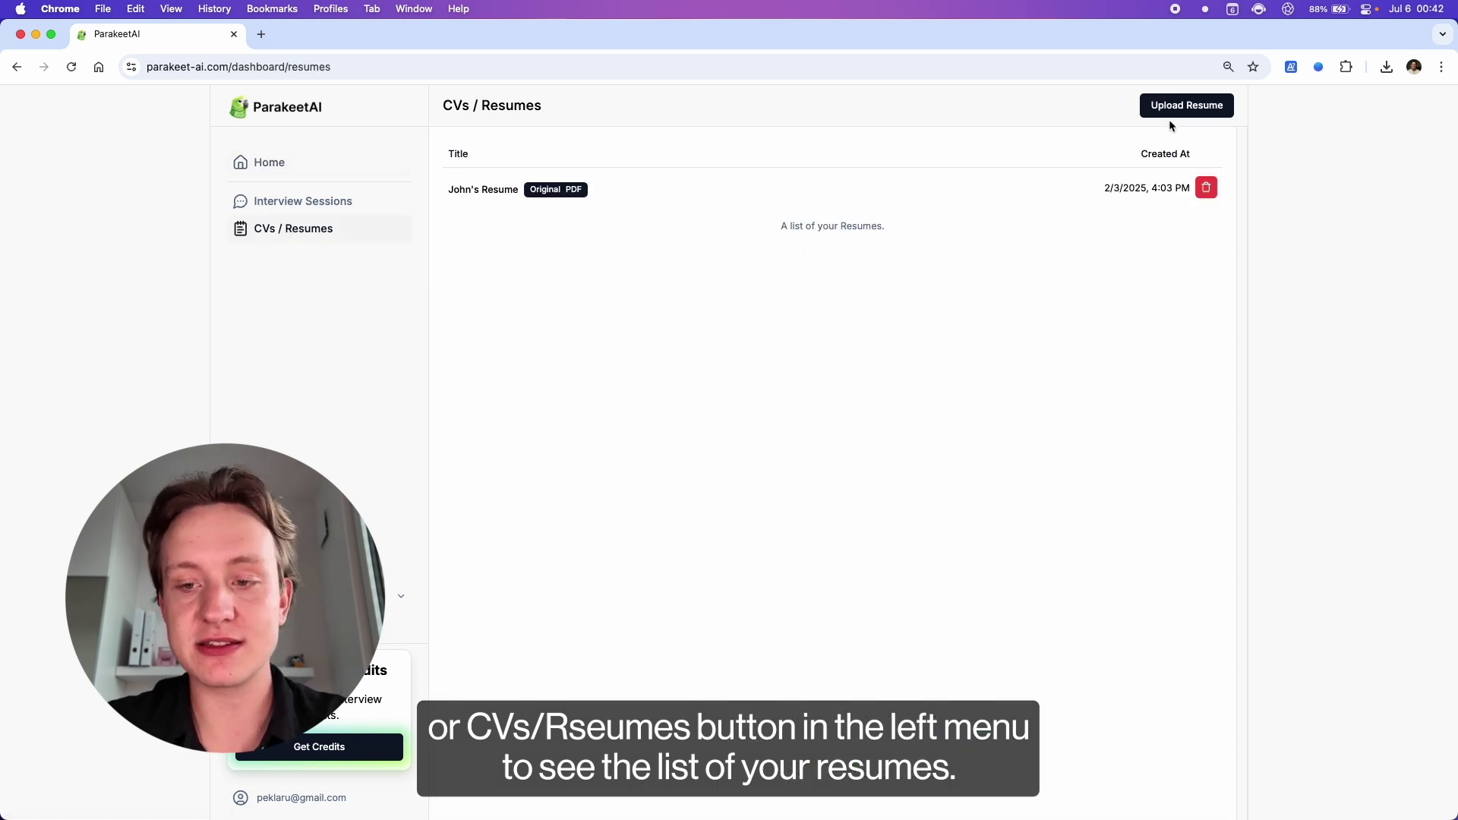
{"action": "left_click", "coordinate": [1198, 111]}
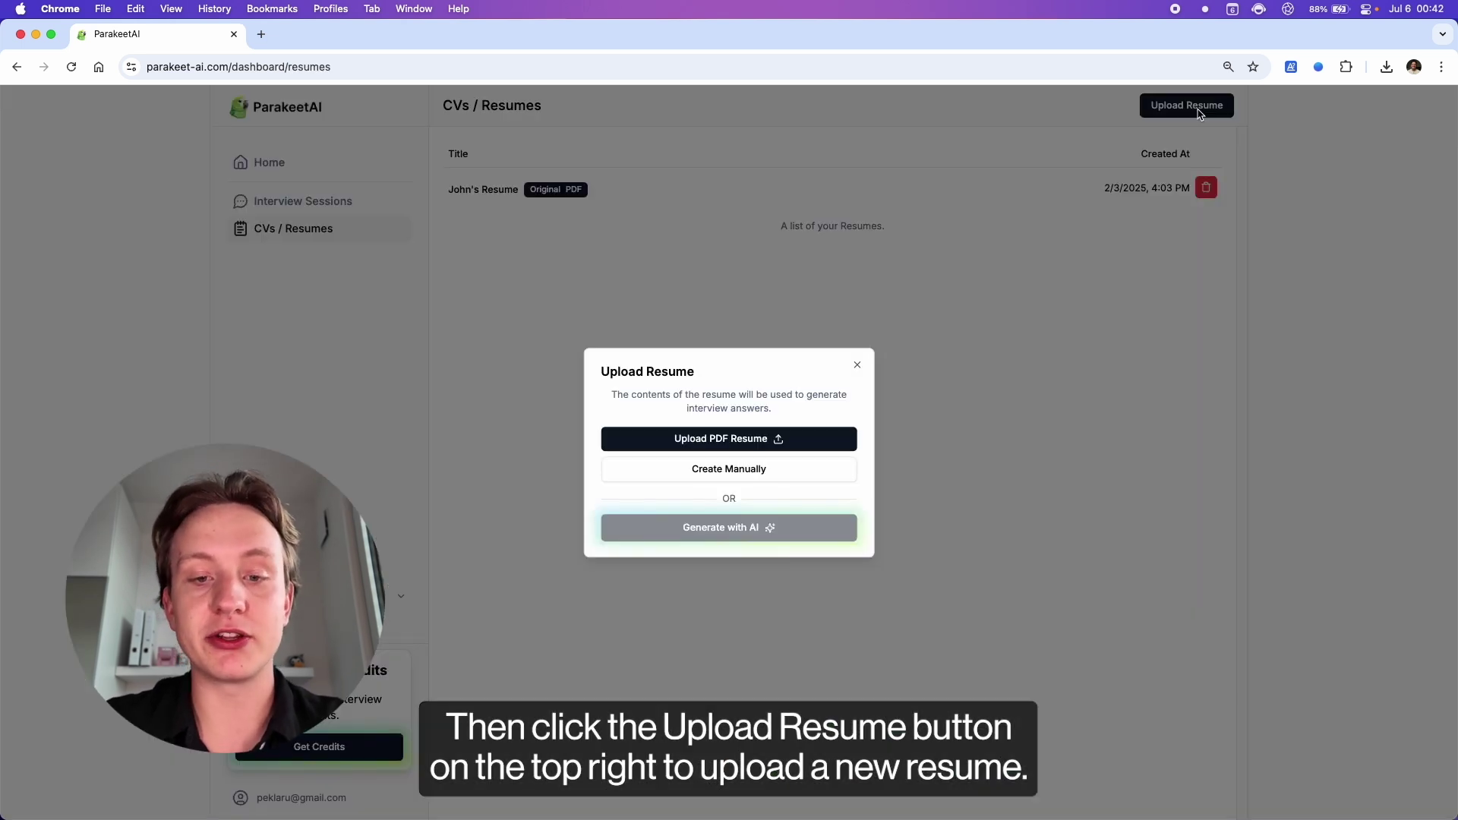
{"action": "left_click", "coordinate": [728, 449]}
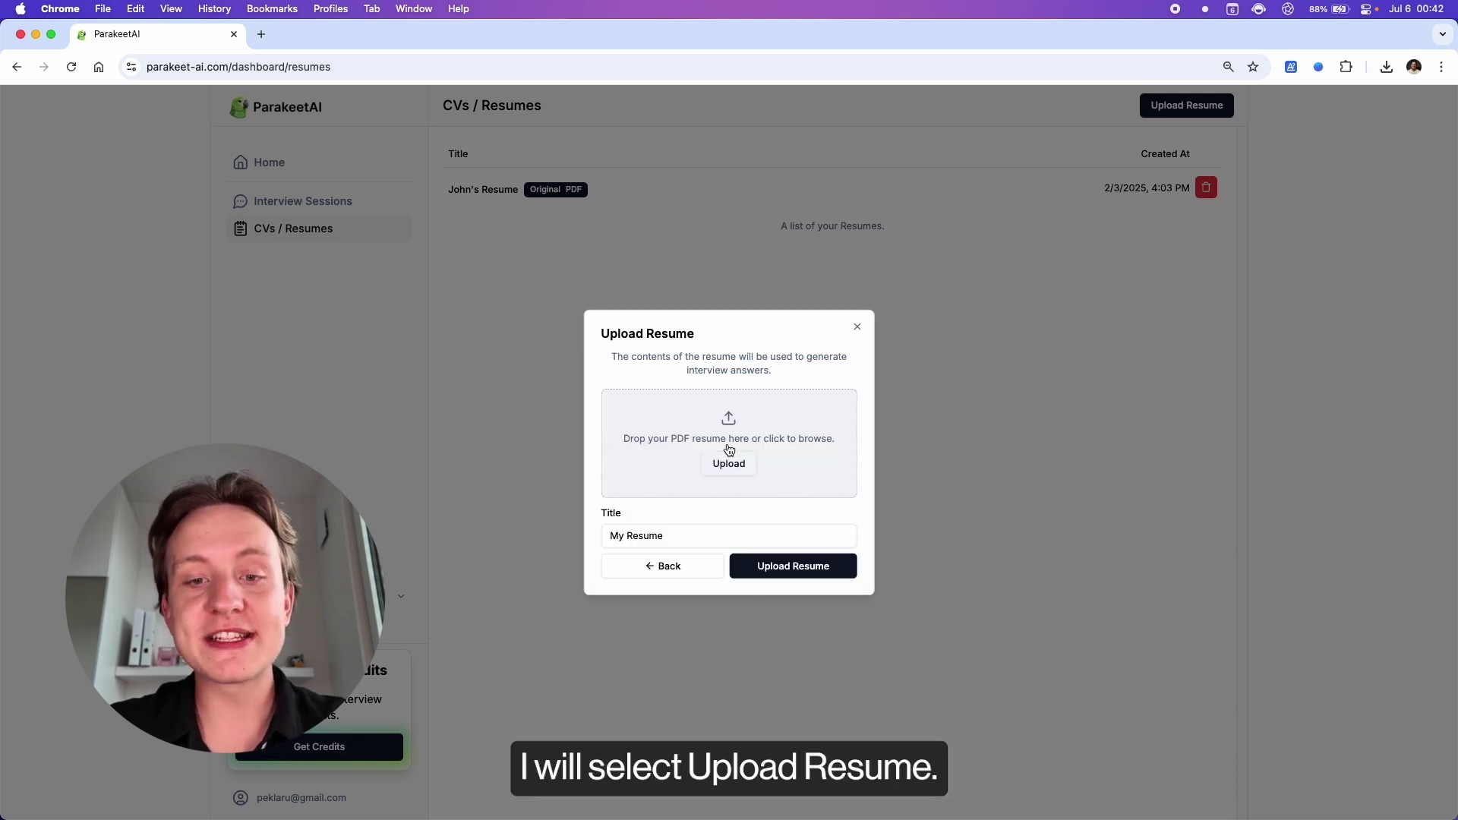
{"action": "left_click", "coordinate": [724, 468]}
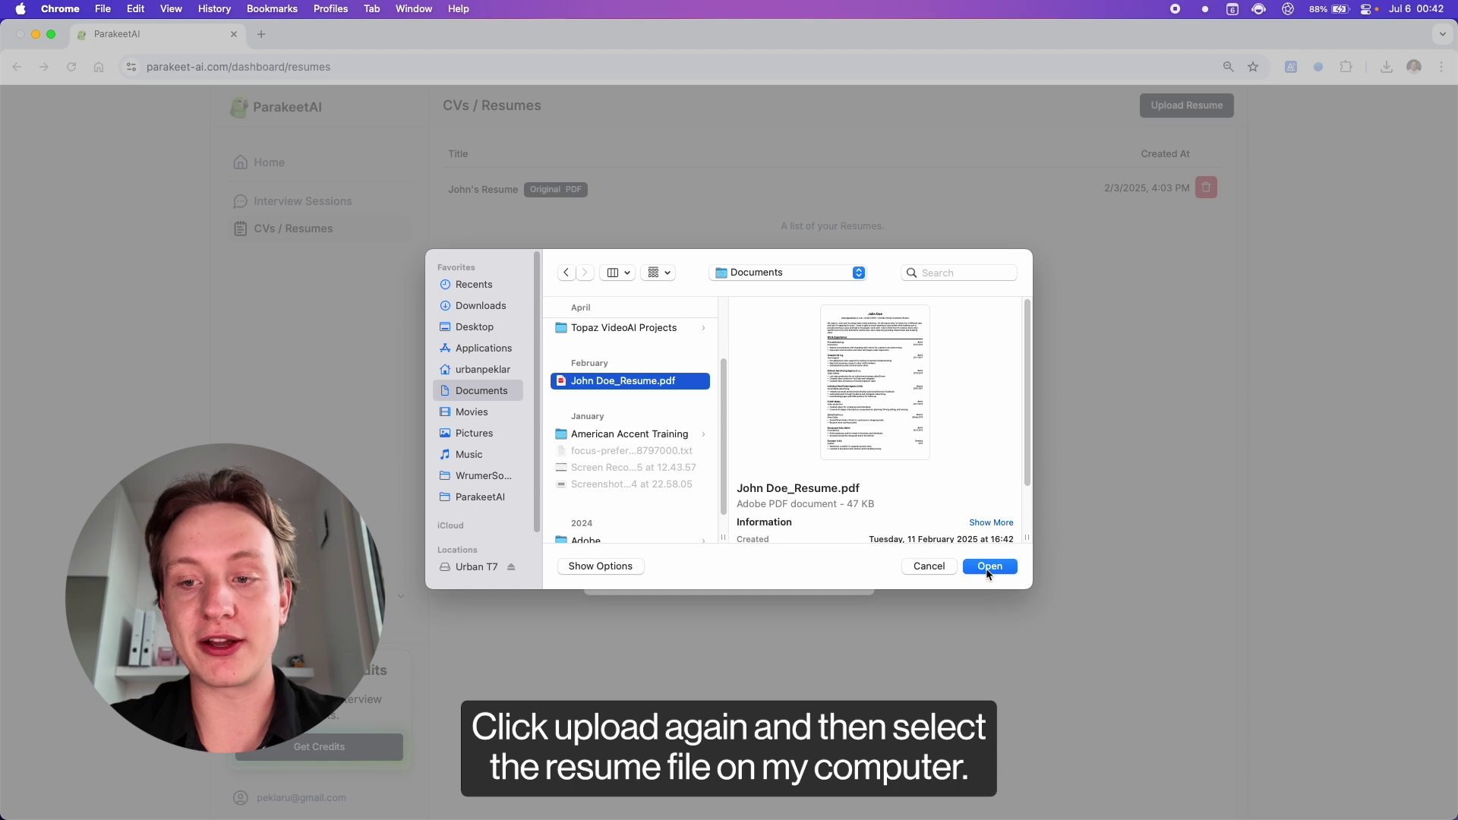
{"action": "left_click", "coordinate": [989, 567]}
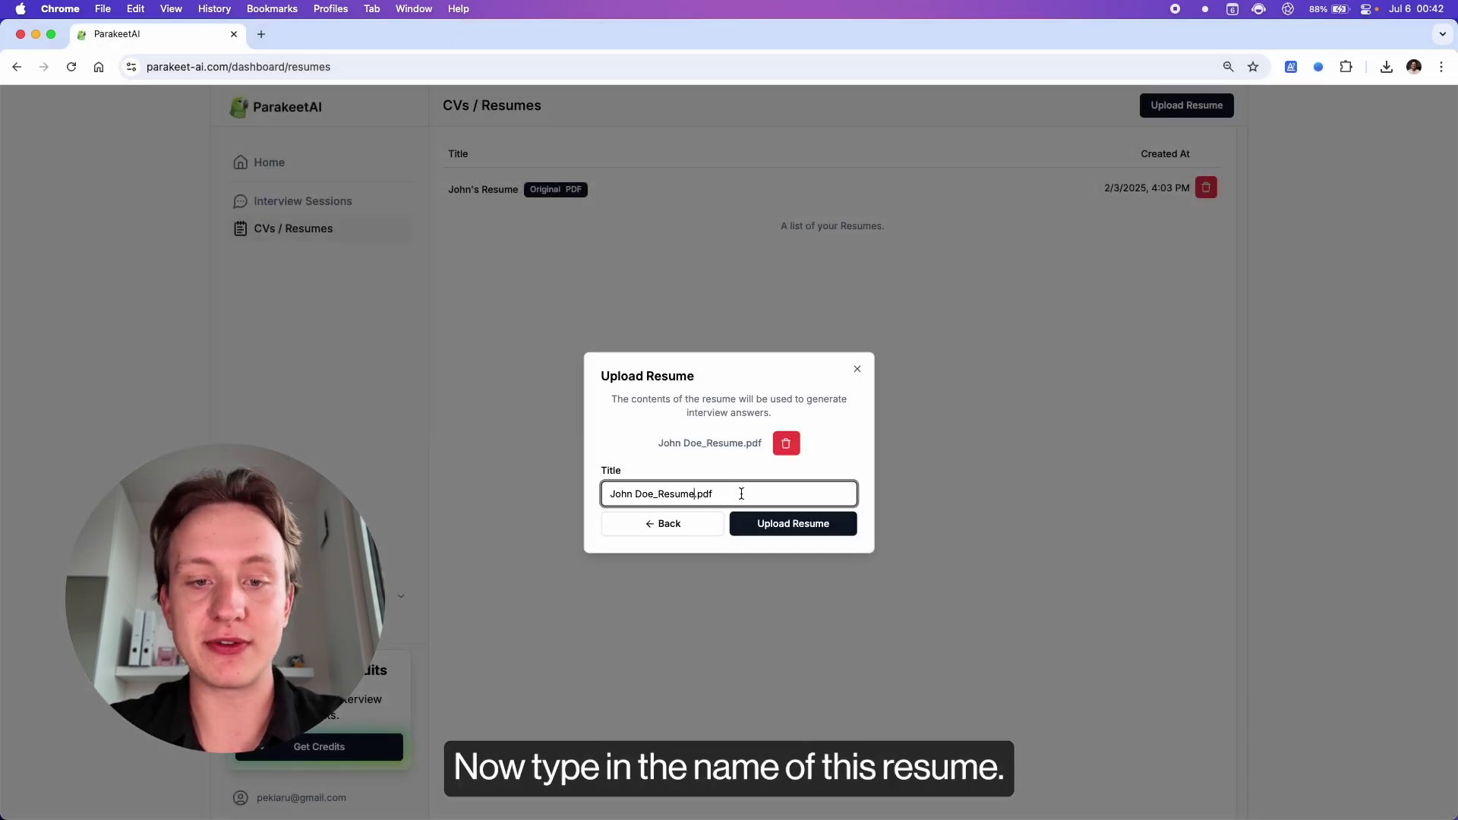
{"action": "type", "text": "2"}
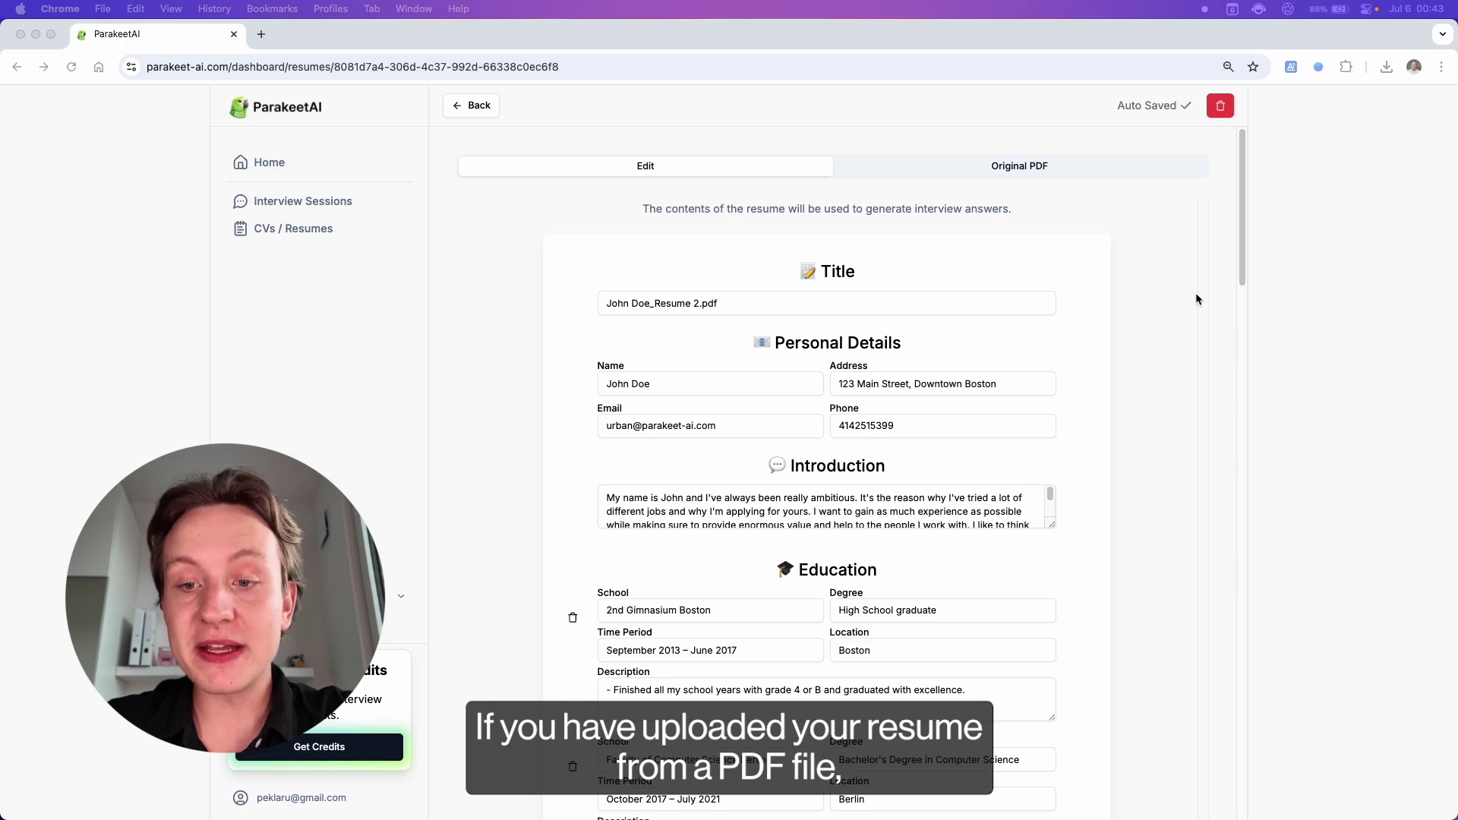
{"action": "scroll", "coordinate": [1195, 295], "scroll_direction": "down", "scroll_amount": 8}
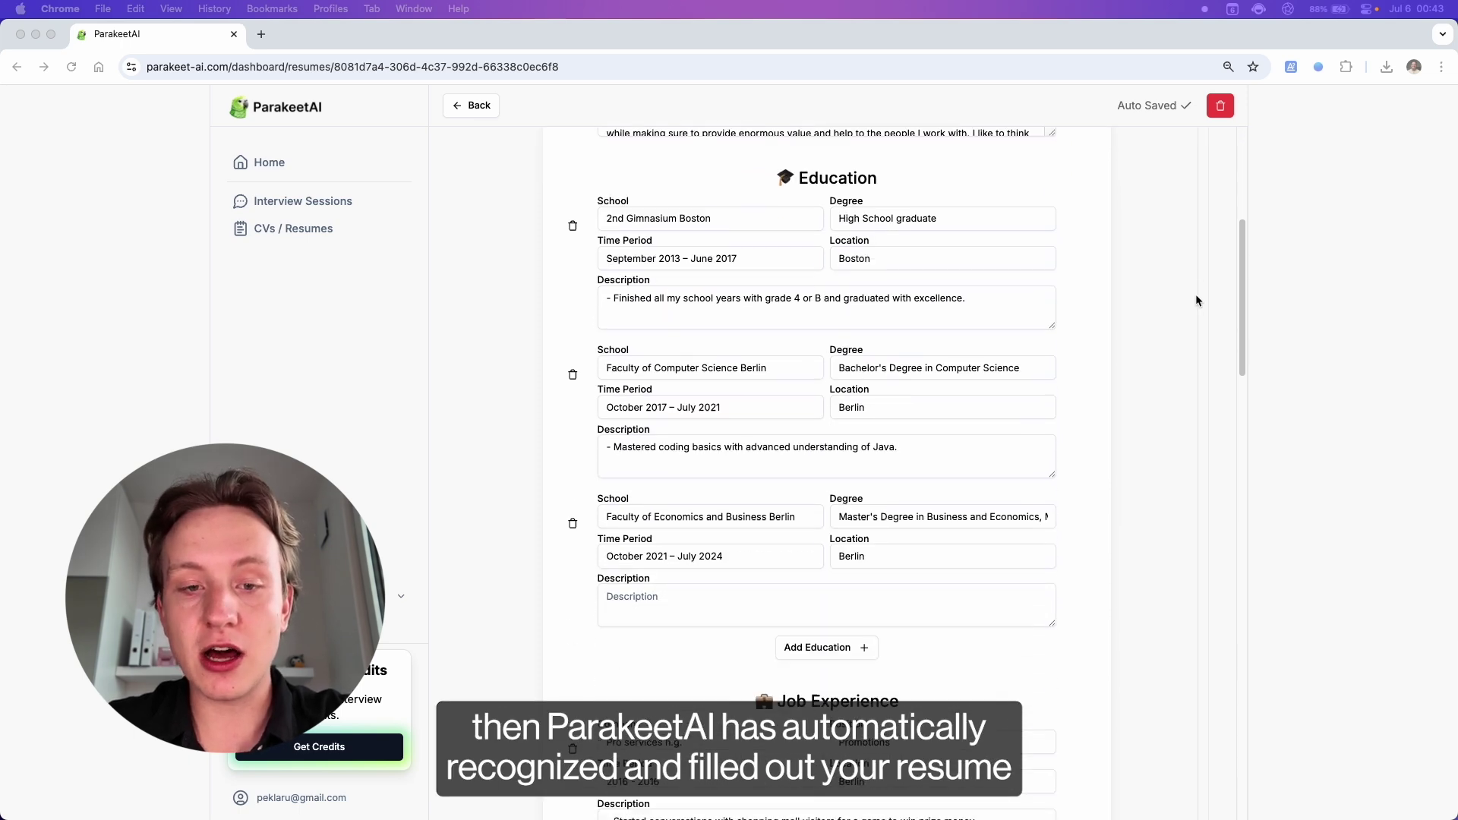
{"action": "scroll", "coordinate": [1194, 336], "scroll_direction": "down", "scroll_amount": 15}
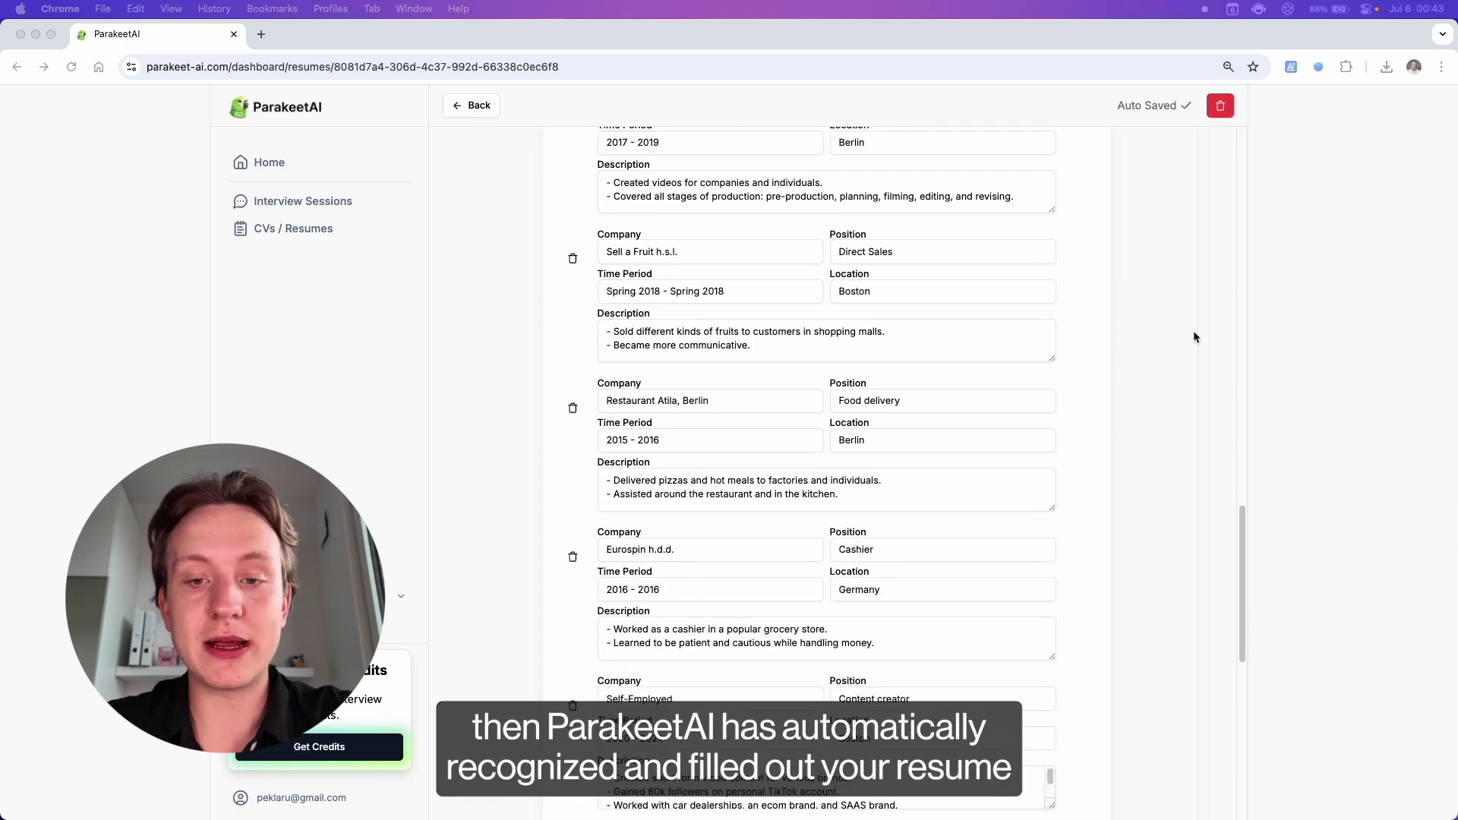
{"action": "scroll", "coordinate": [1190, 355], "scroll_direction": "up", "scroll_amount": 15}
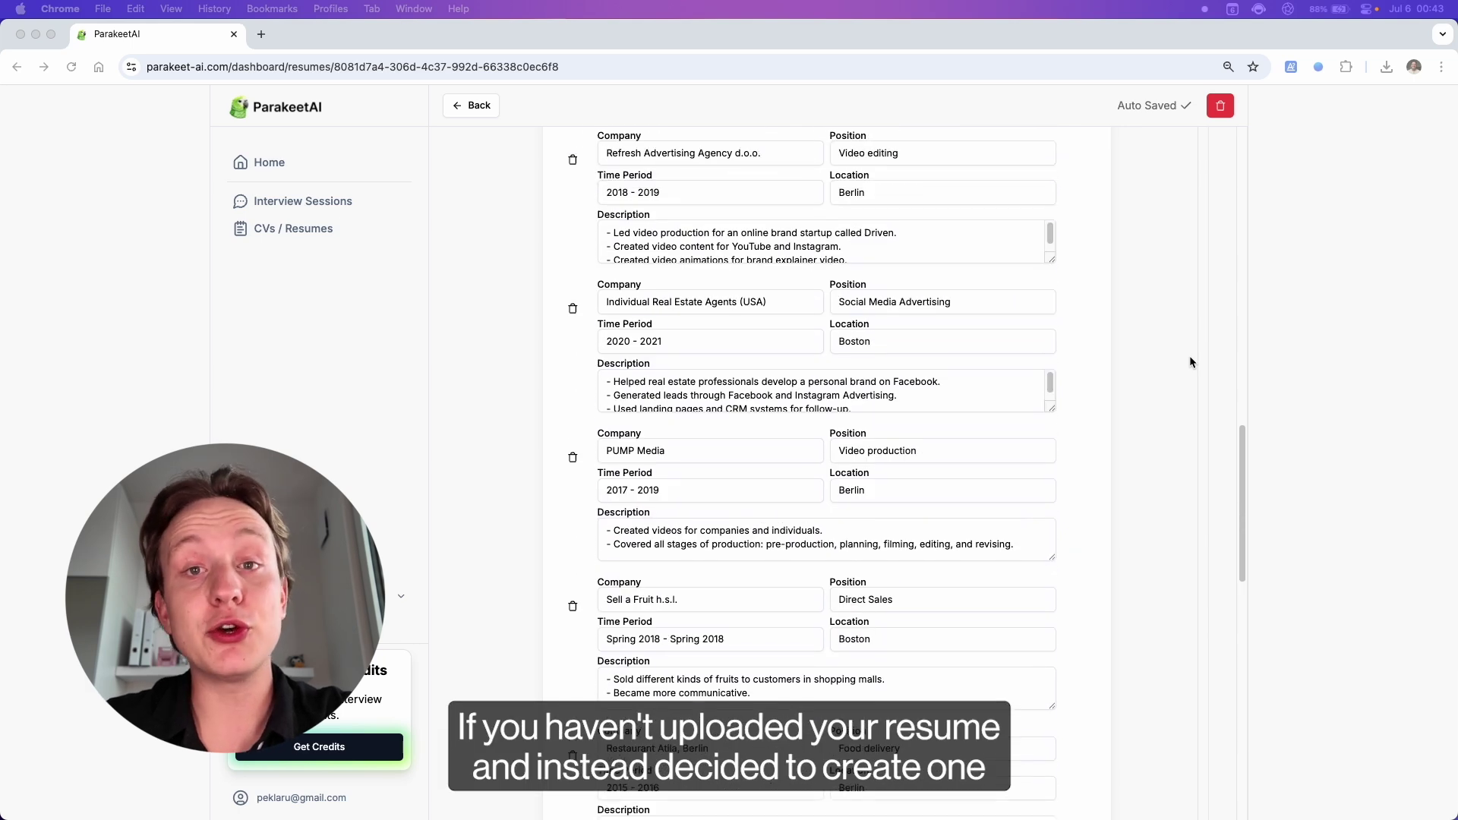
{"action": "scroll", "coordinate": [1190, 356], "scroll_direction": "up", "scroll_amount": 10}
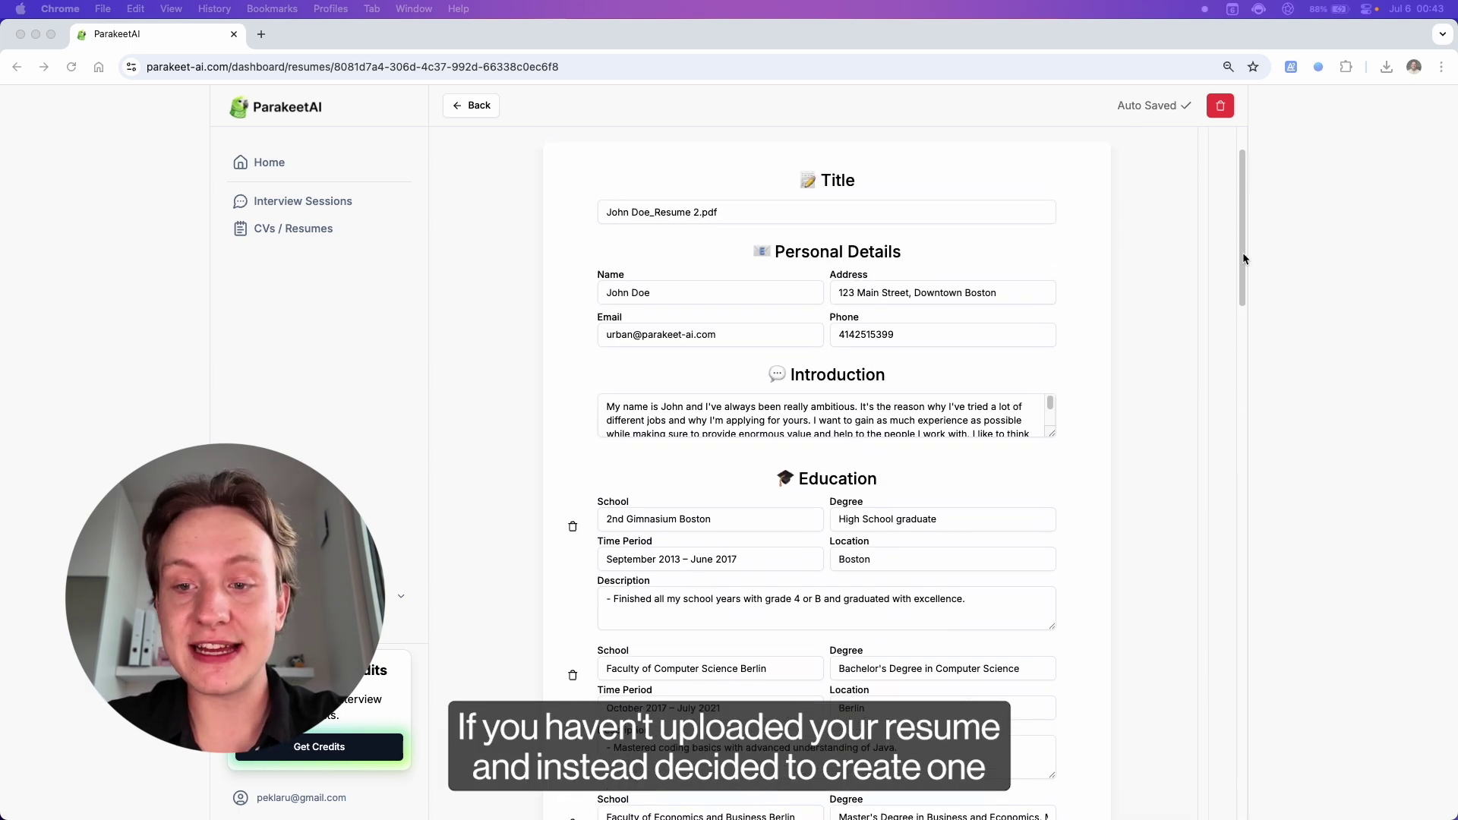
{"action": "left_click_drag", "start_coordinate": [1246, 242], "coordinate": [1246, 226]}
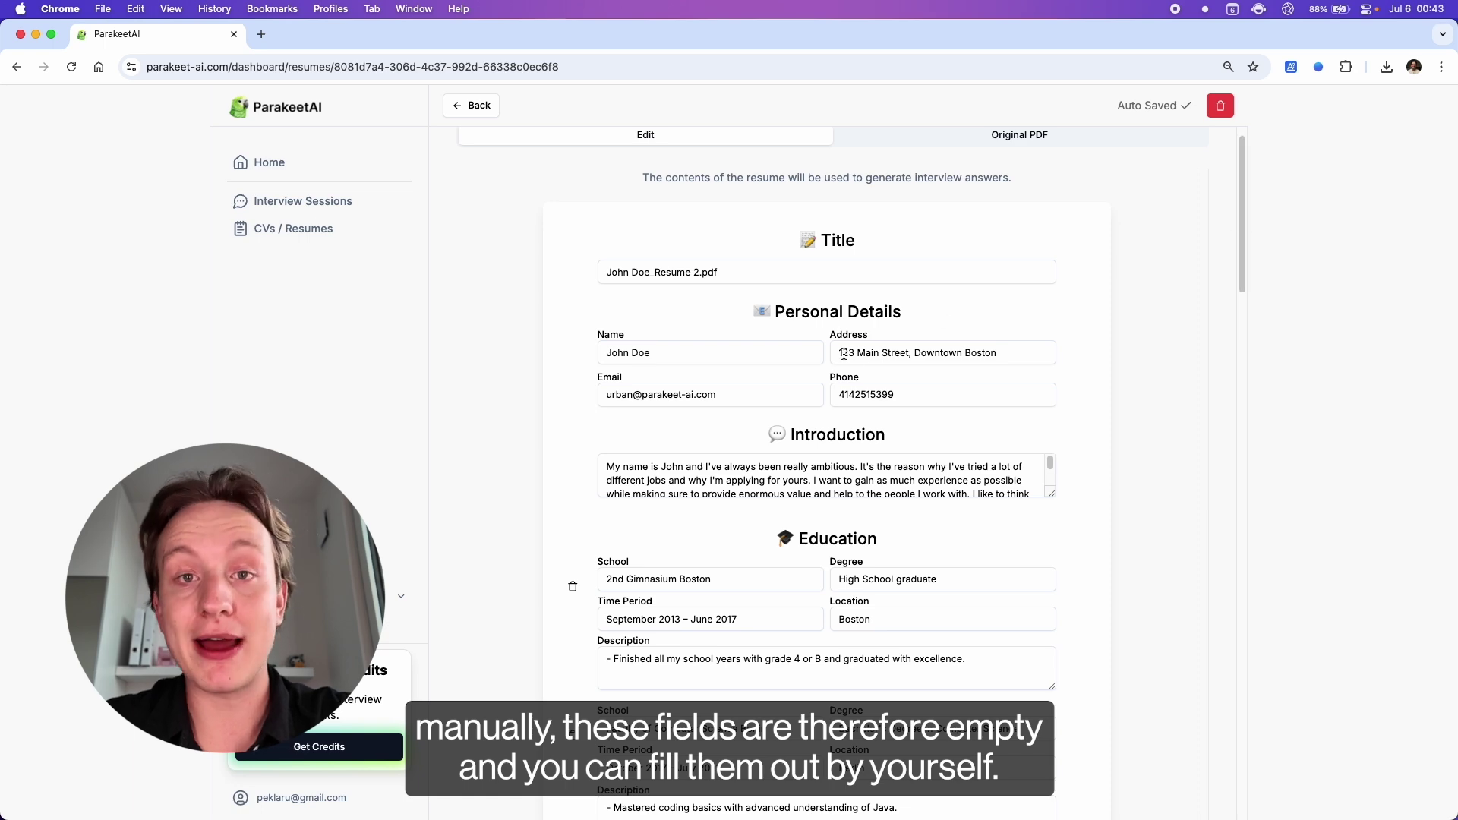
{"action": "left_click_drag", "start_coordinate": [839, 354], "coordinate": [909, 353]}
{"action": "left_click", "coordinate": [1050, 281]}
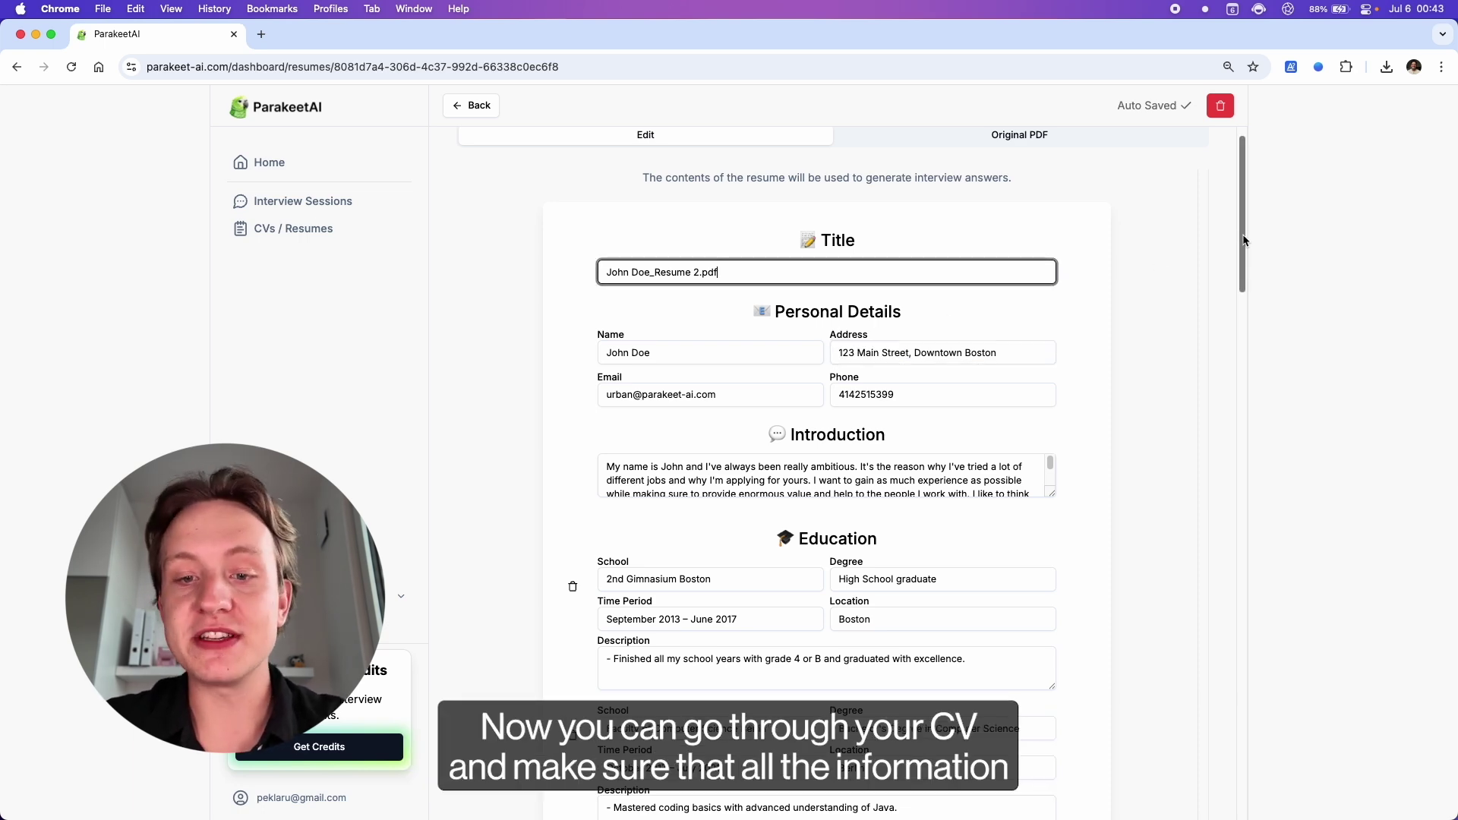
{"action": "left_click_drag", "start_coordinate": [1246, 232], "coordinate": [1251, 305]}
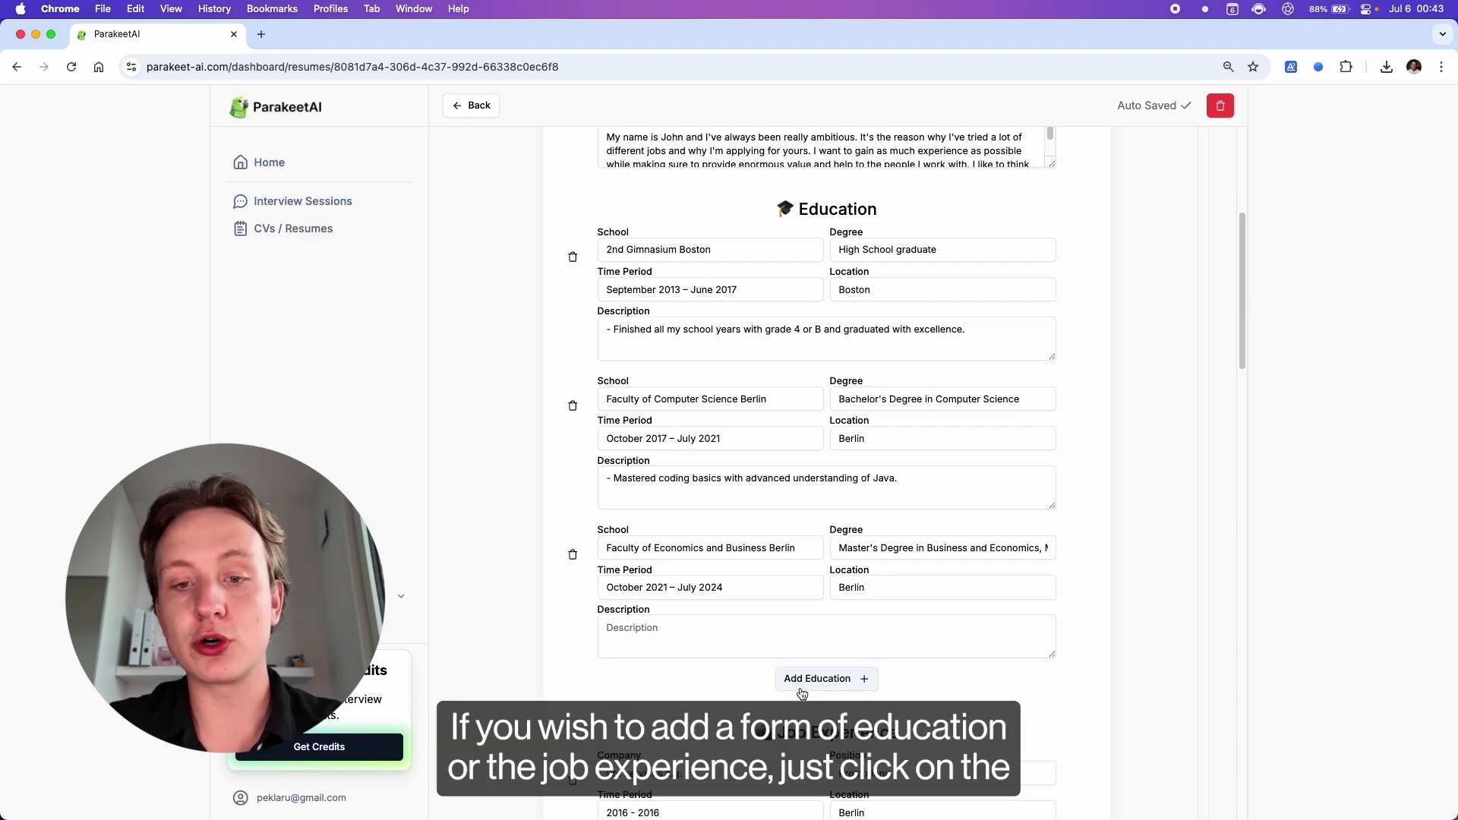
{"action": "scroll", "coordinate": [838, 687], "scroll_direction": "down", "scroll_amount": 9}
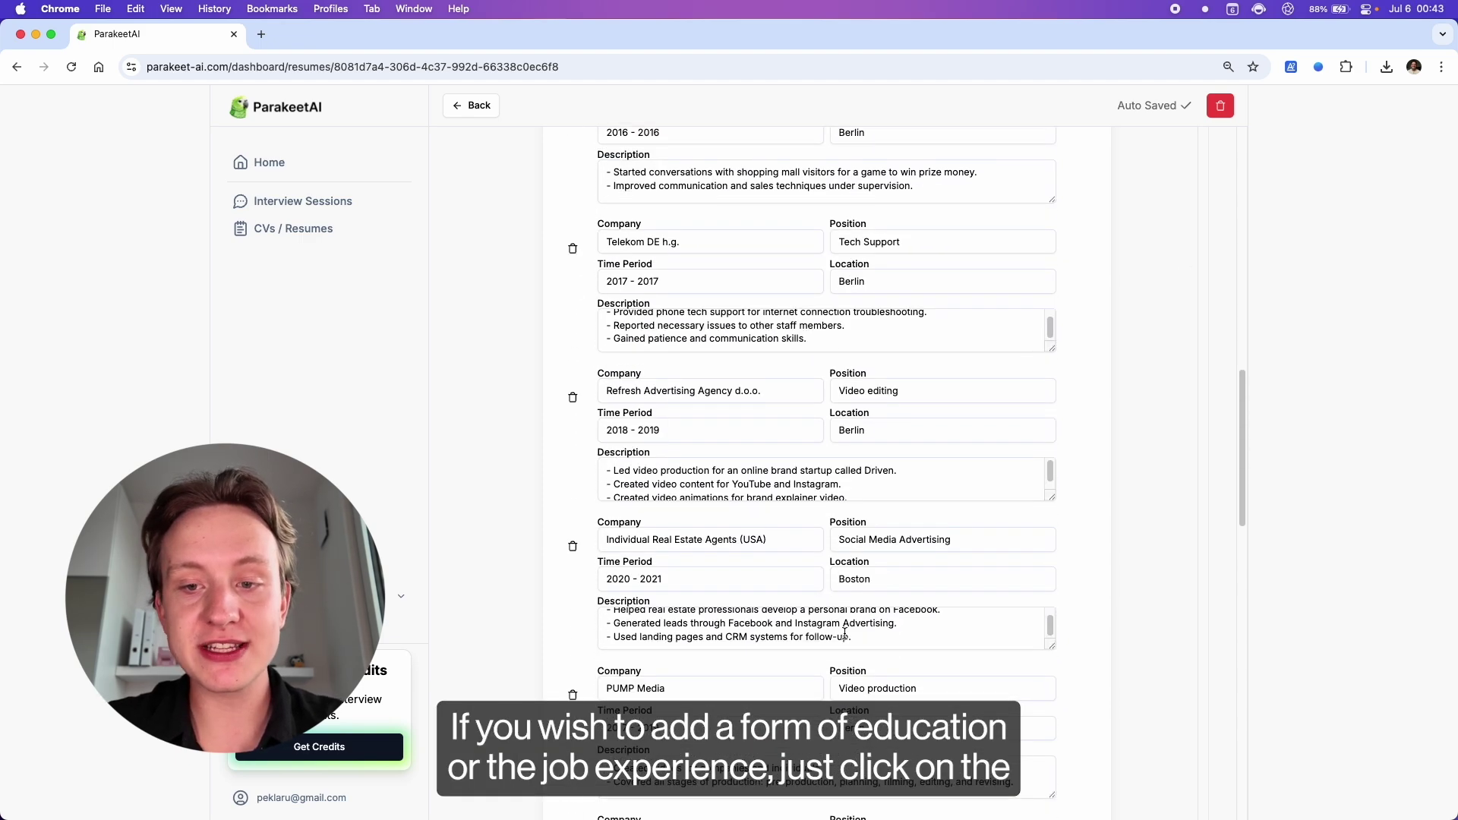
{"action": "scroll", "coordinate": [1076, 627], "scroll_direction": "down", "scroll_amount": 10}
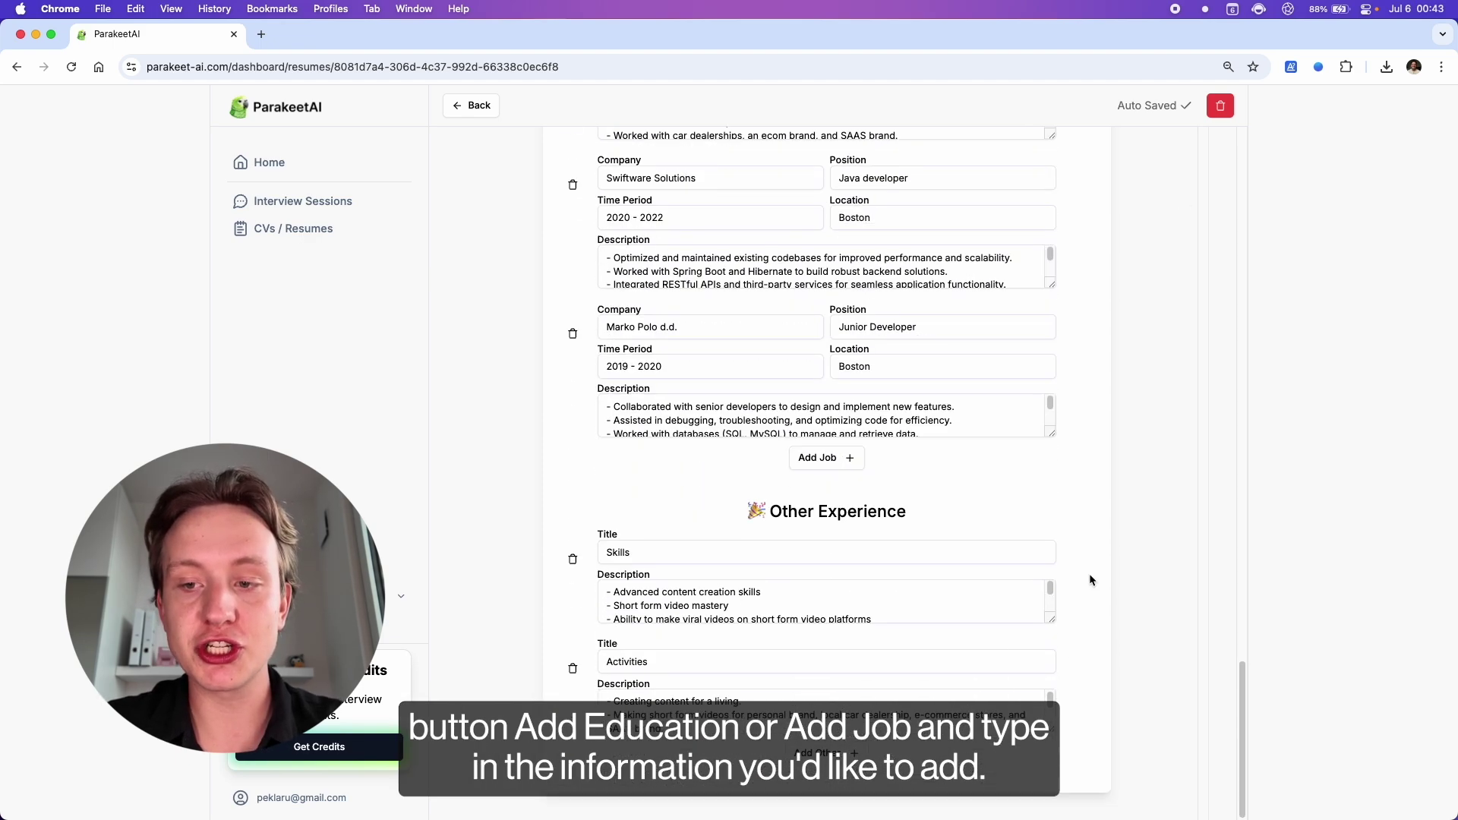
Add an empty job entry to the resume, then delete it.
{"action": "left_click", "coordinate": [826, 458]}
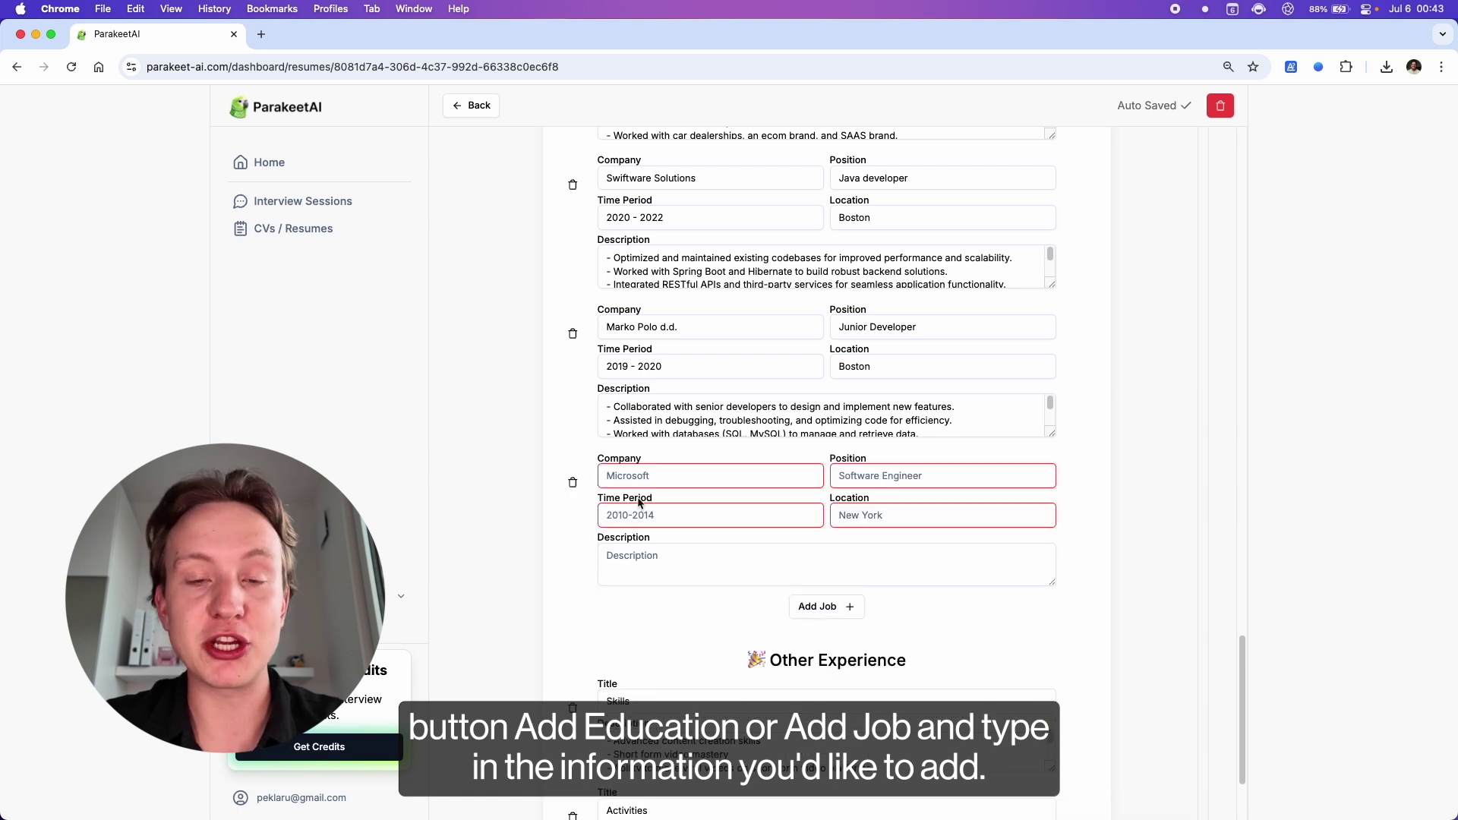
{"action": "left_click", "coordinate": [666, 514]}
{"action": "left_click", "coordinate": [657, 477]}
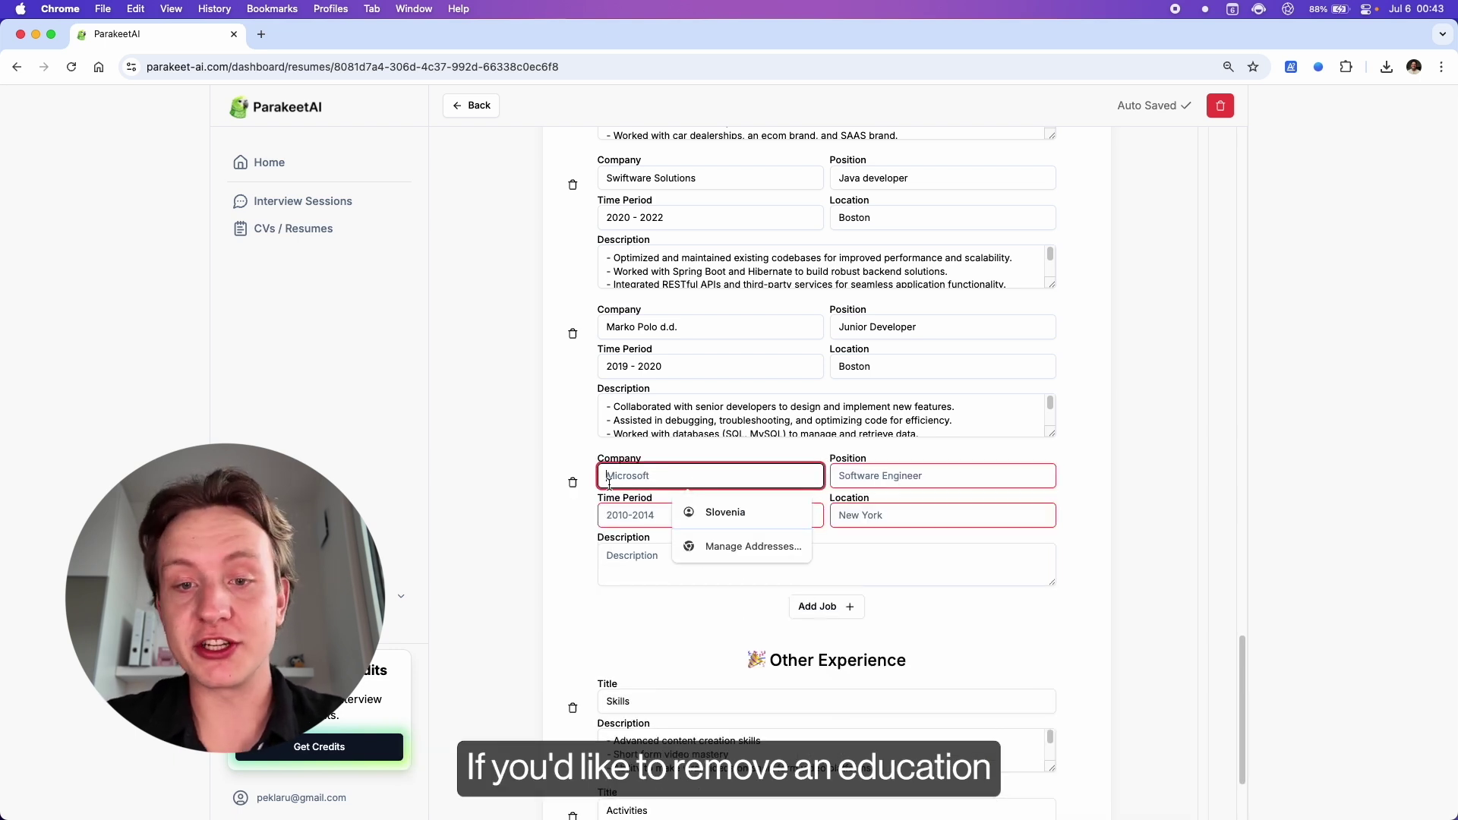
{"action": "left_click", "coordinate": [575, 485]}
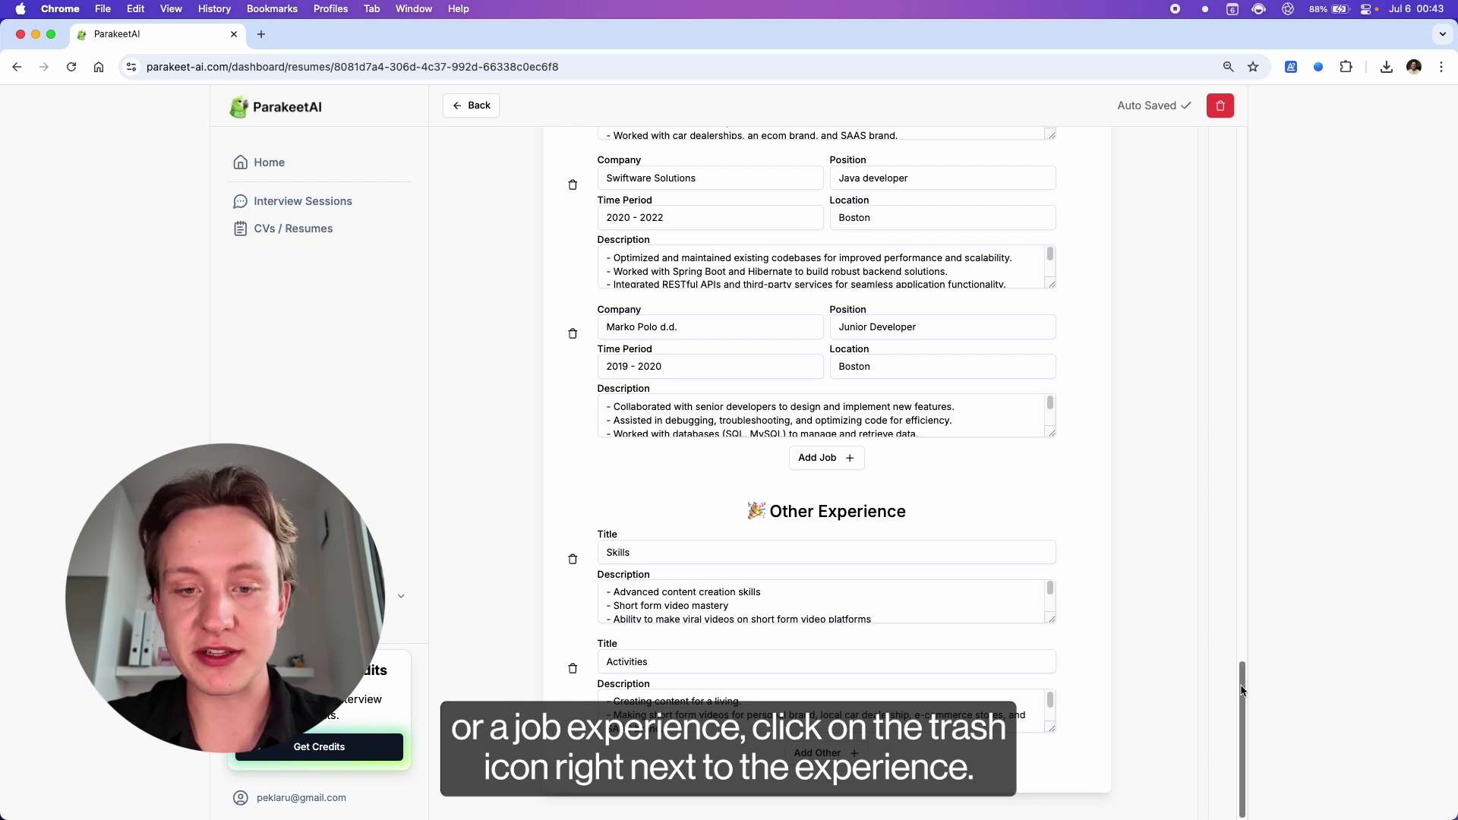
Add an Other Experience entry with title 'test' and description 'test'.
{"action": "left_click", "coordinate": [816, 752]}
{"action": "scroll", "coordinate": [1132, 689], "scroll_direction": "down", "scroll_amount": 3}
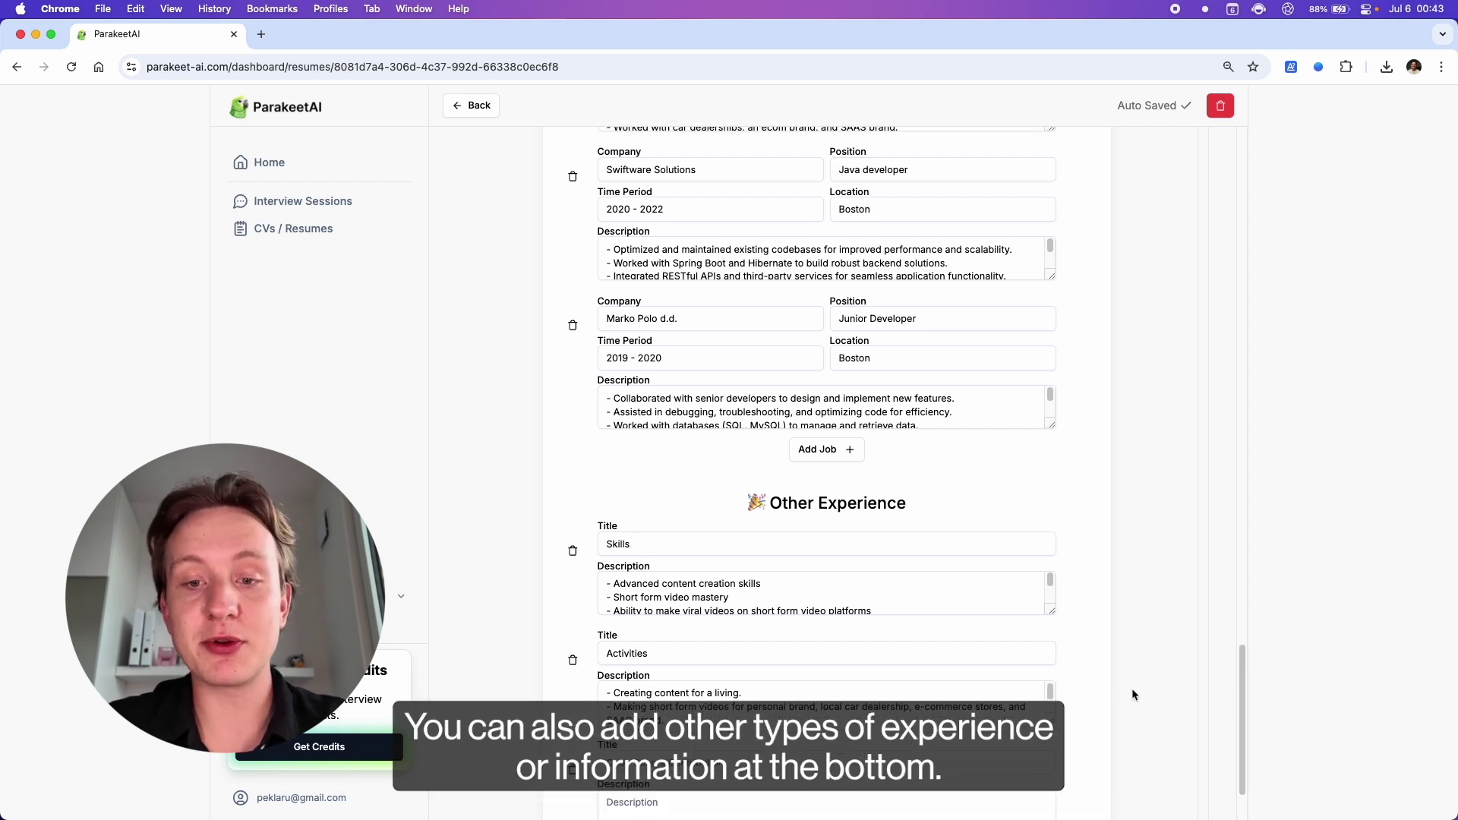
{"action": "left_click", "coordinate": [629, 667]}
{"action": "left_click", "coordinate": [645, 692]}
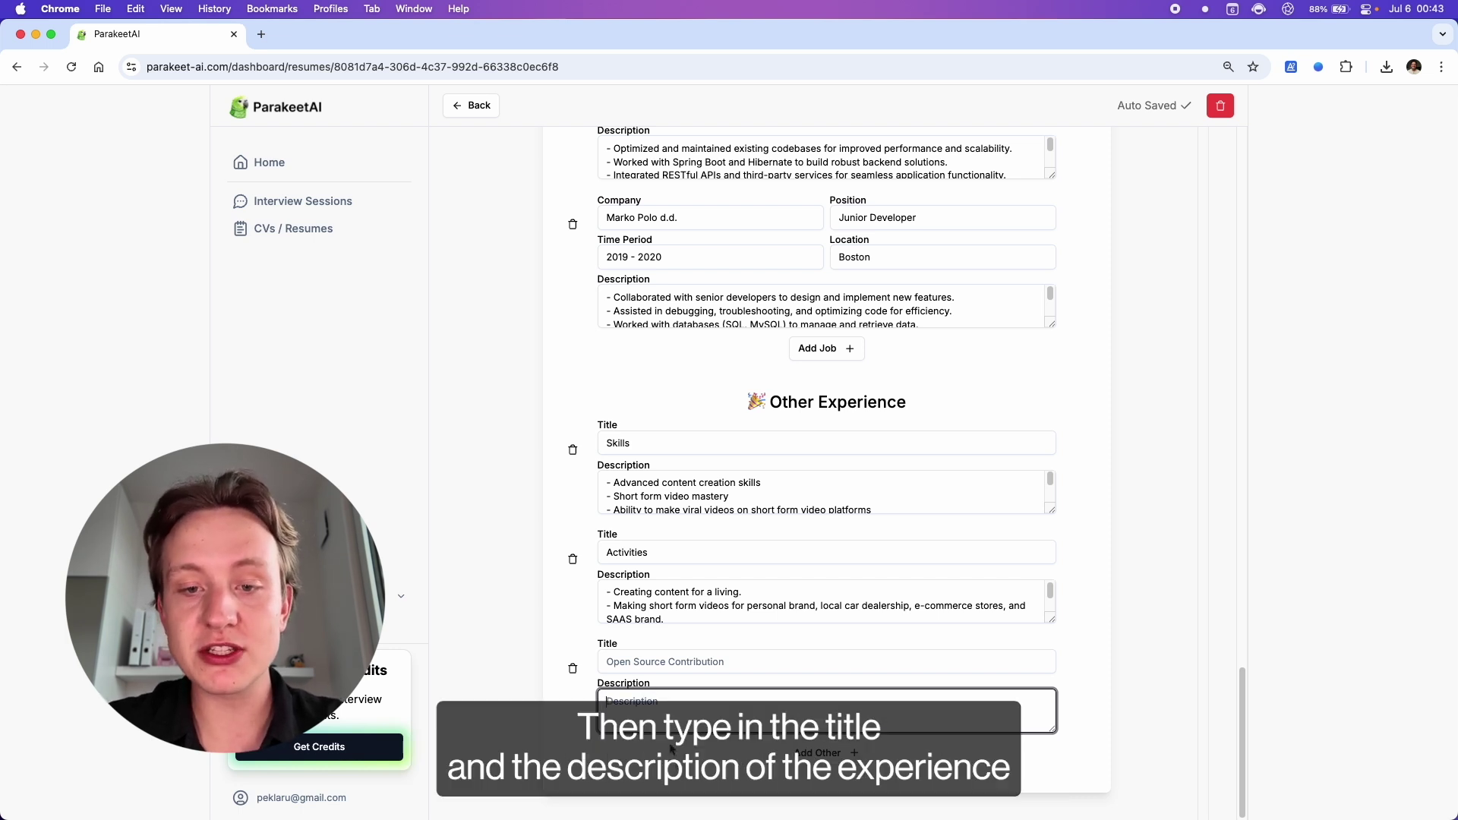
{"action": "key", "text": "shift+Tab"}
{"action": "type", "text": "test"}
{"action": "key", "text": "Tab"}
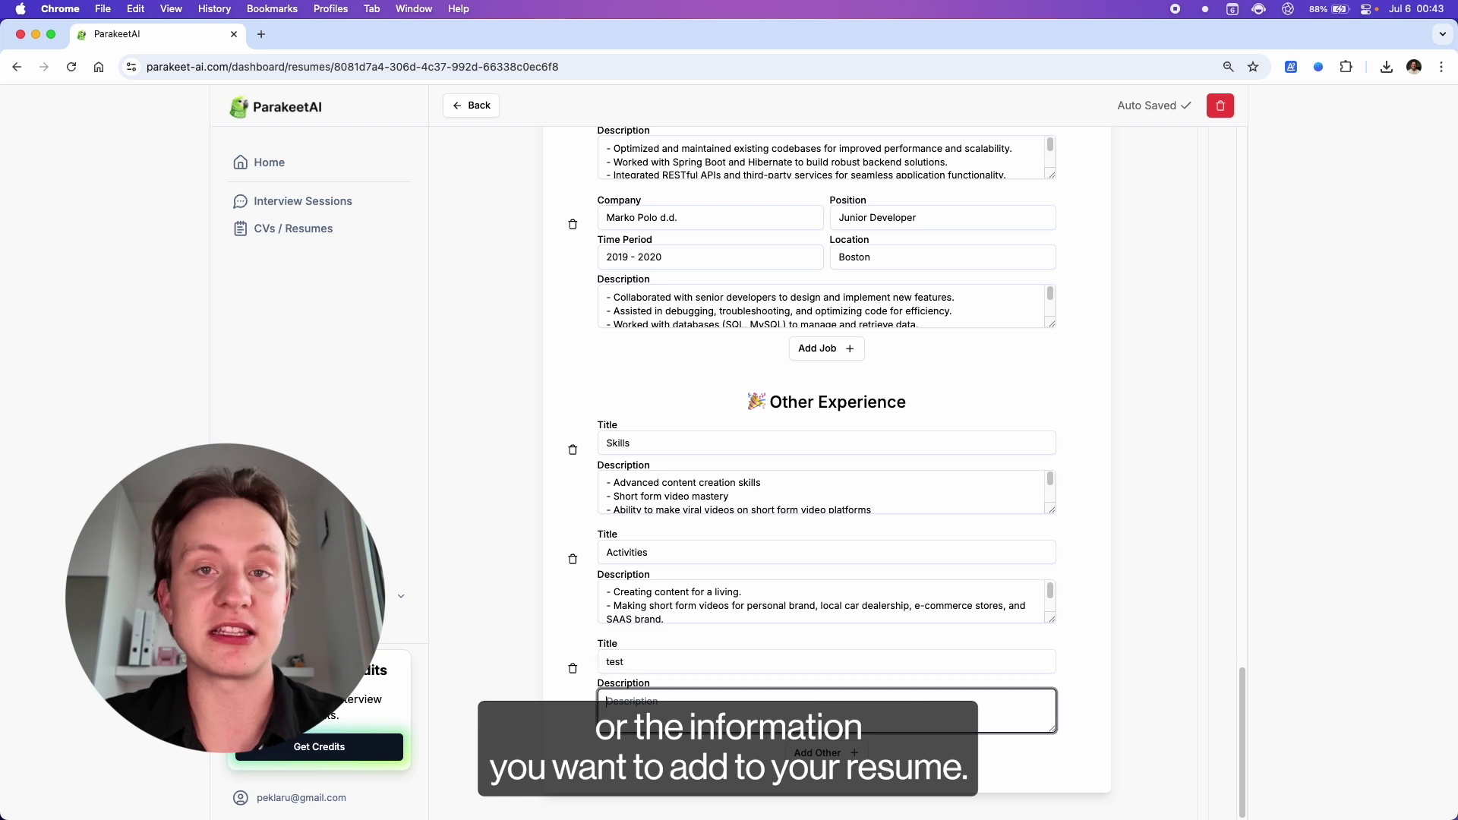
{"action": "type", "text": "test"}
{"action": "left_click", "coordinate": [1023, 744]}
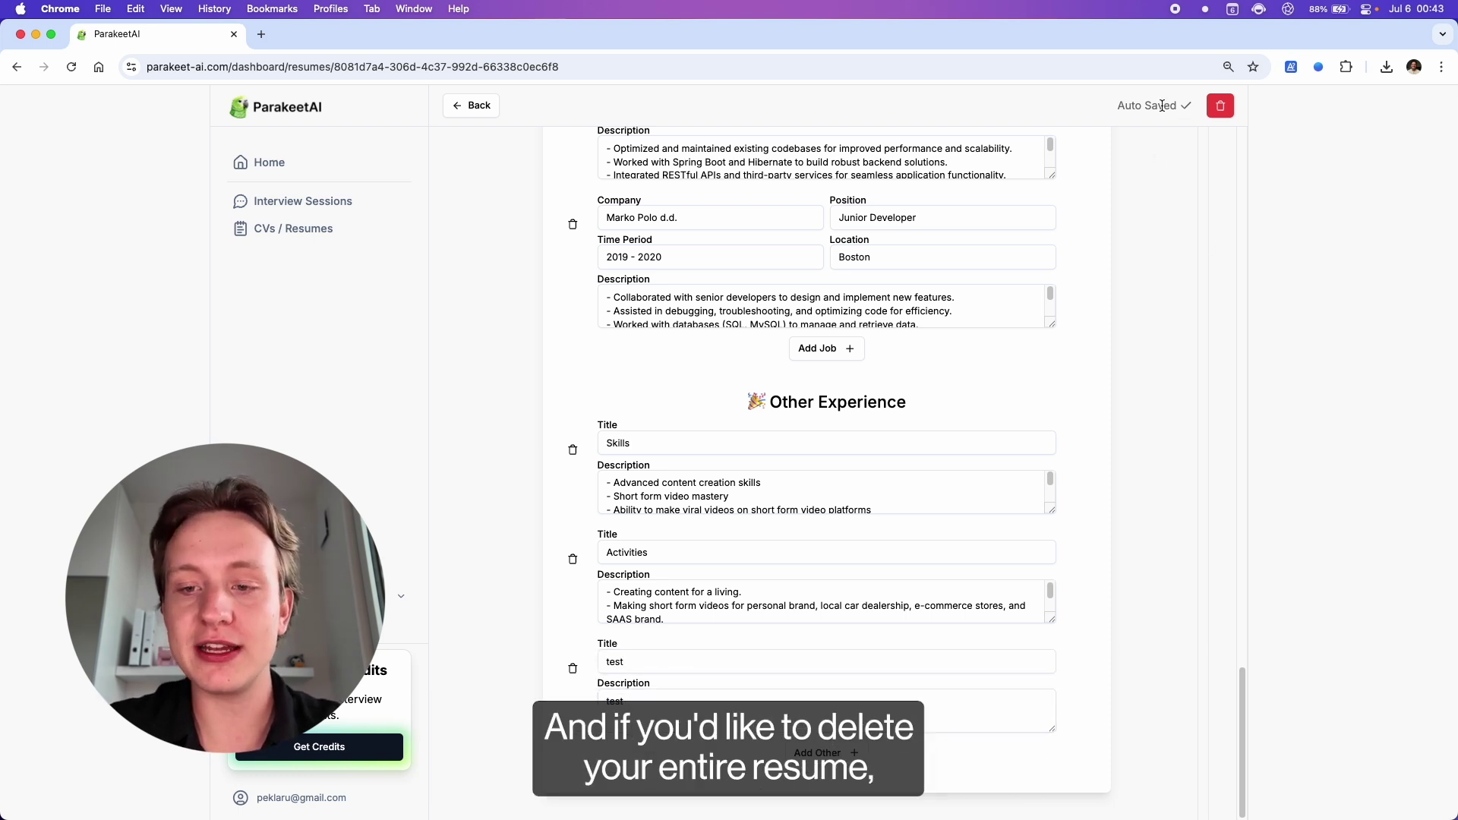
Delete the whole resume, confirming in the dialog, and go back to Home.
{"action": "left_click", "coordinate": [1220, 109]}
{"action": "left_click", "coordinate": [803, 484]}
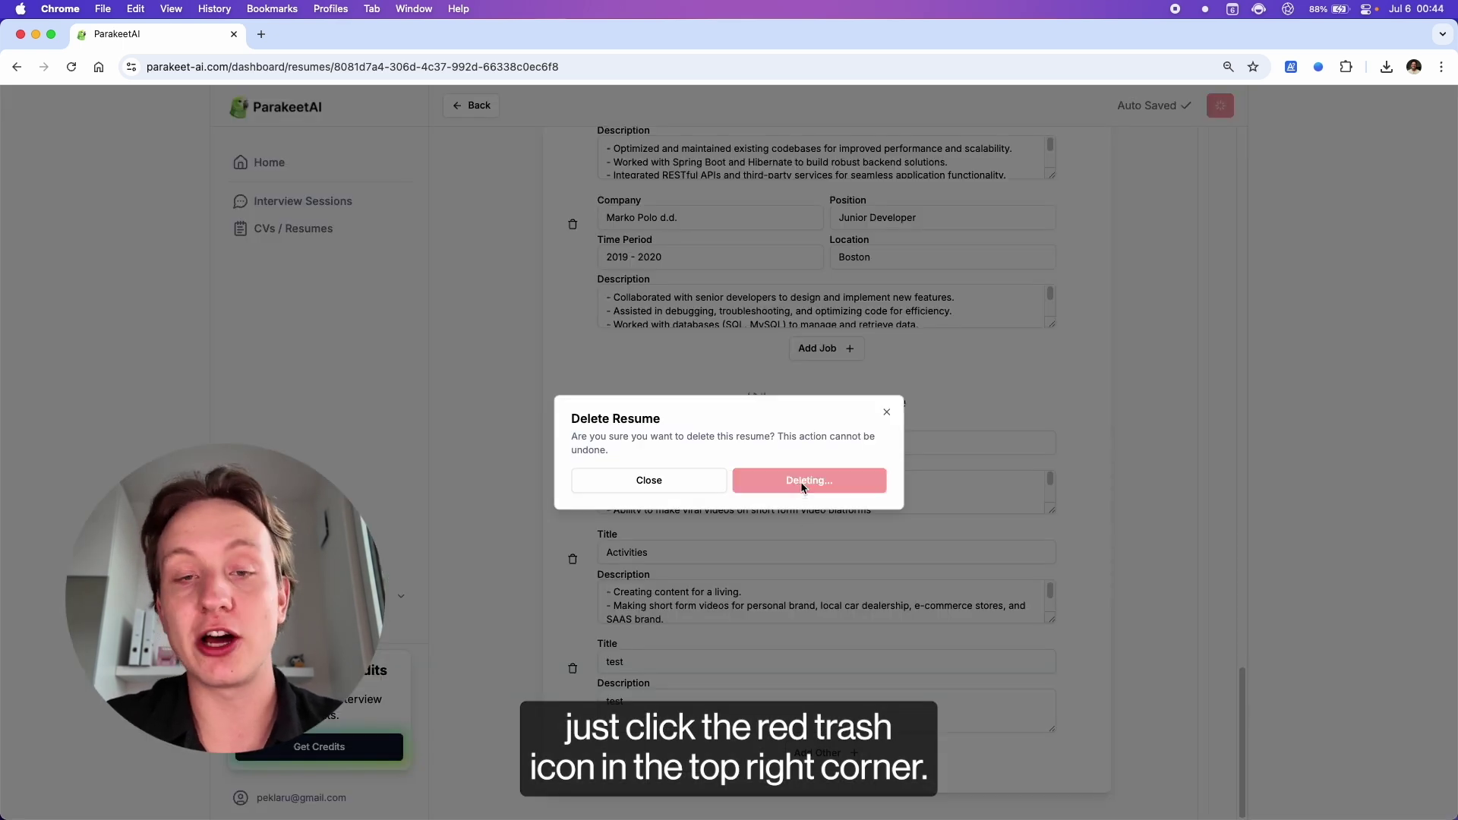
{"action": "left_click", "coordinate": [272, 164]}
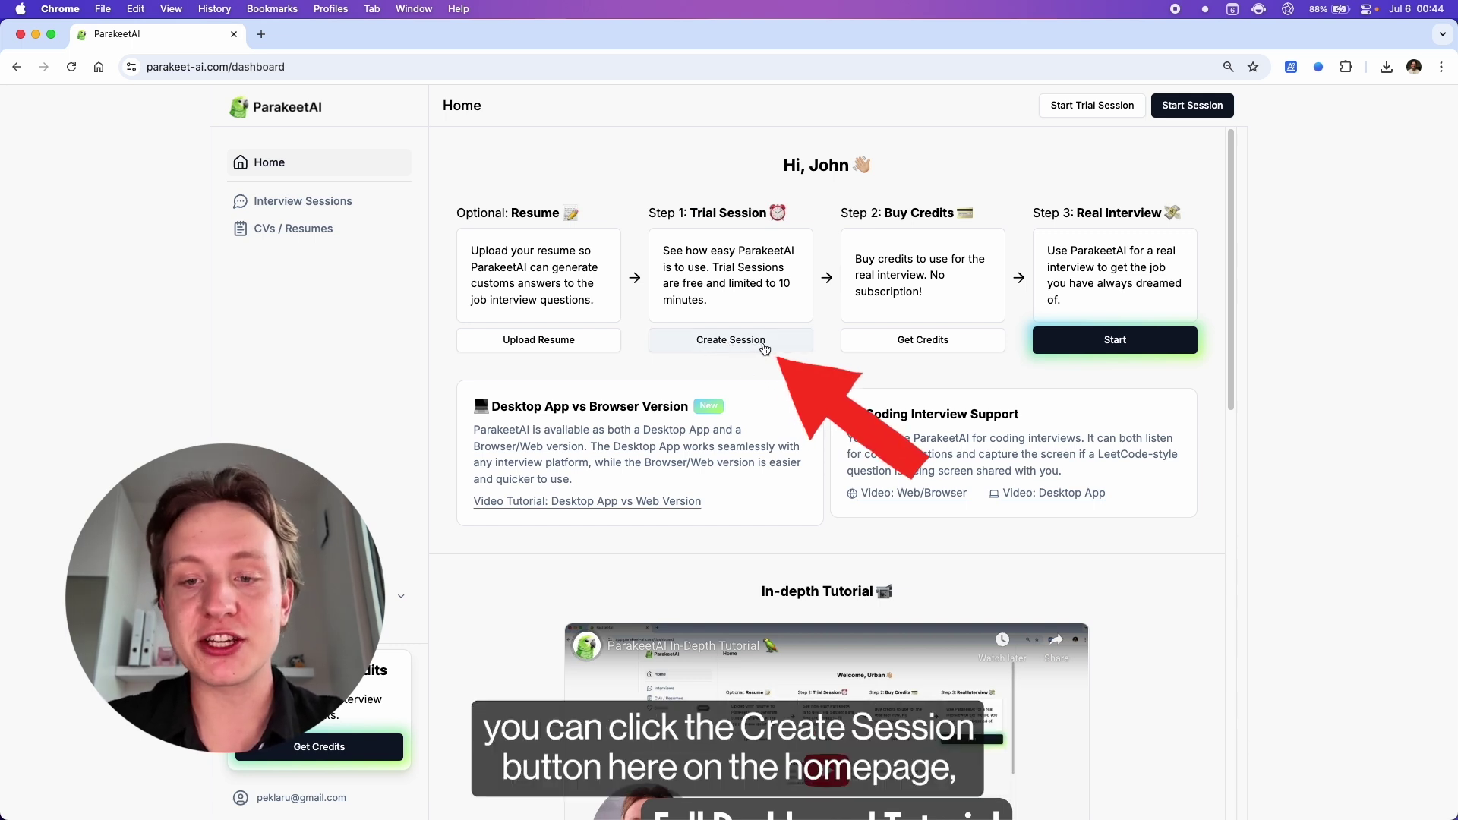
Start a trial session with Company 'Microsoft' and Job Description 'Developer'.
{"action": "left_click", "coordinate": [329, 208]}
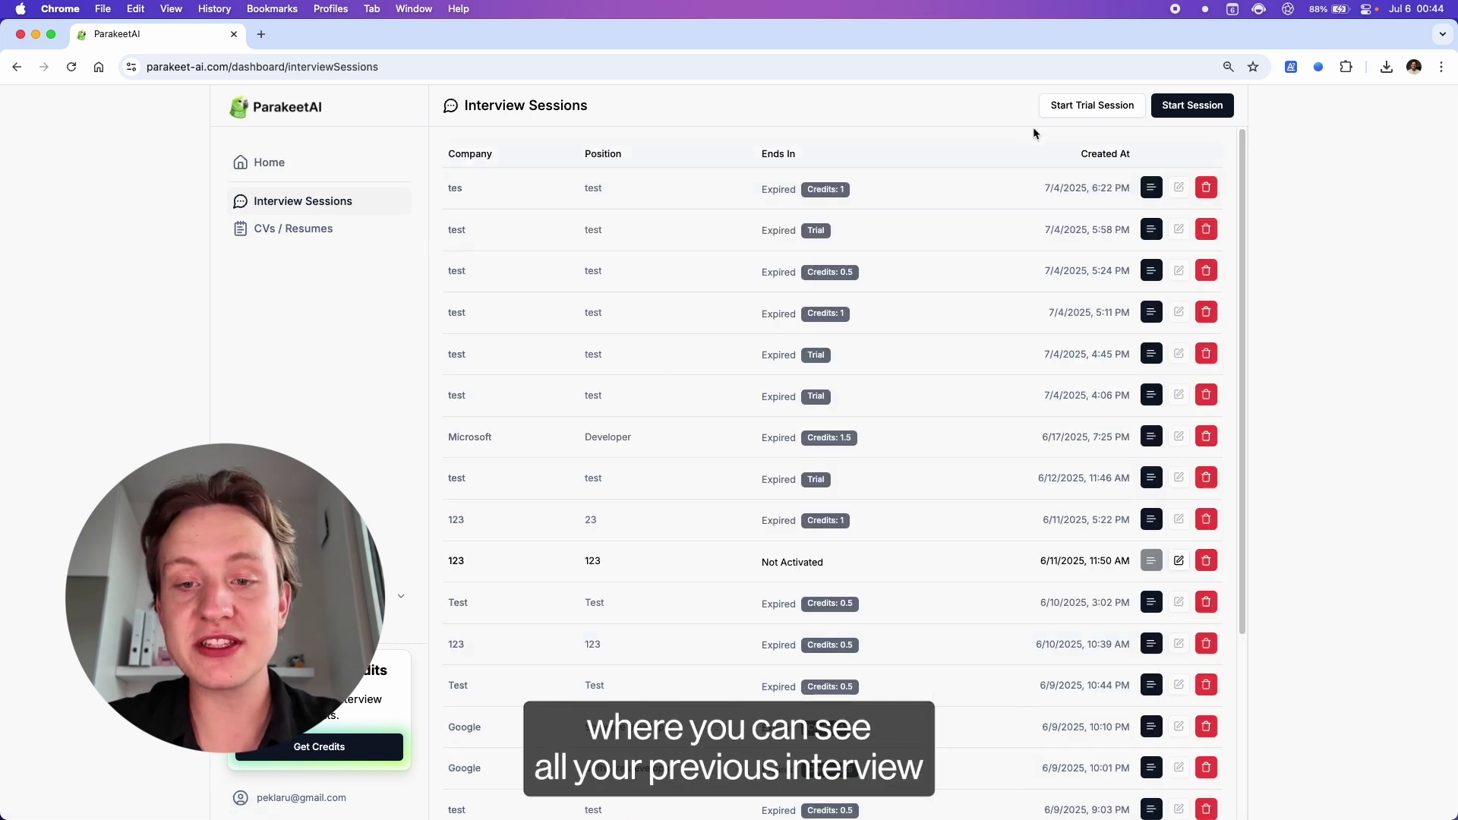
{"action": "left_click", "coordinate": [1121, 114]}
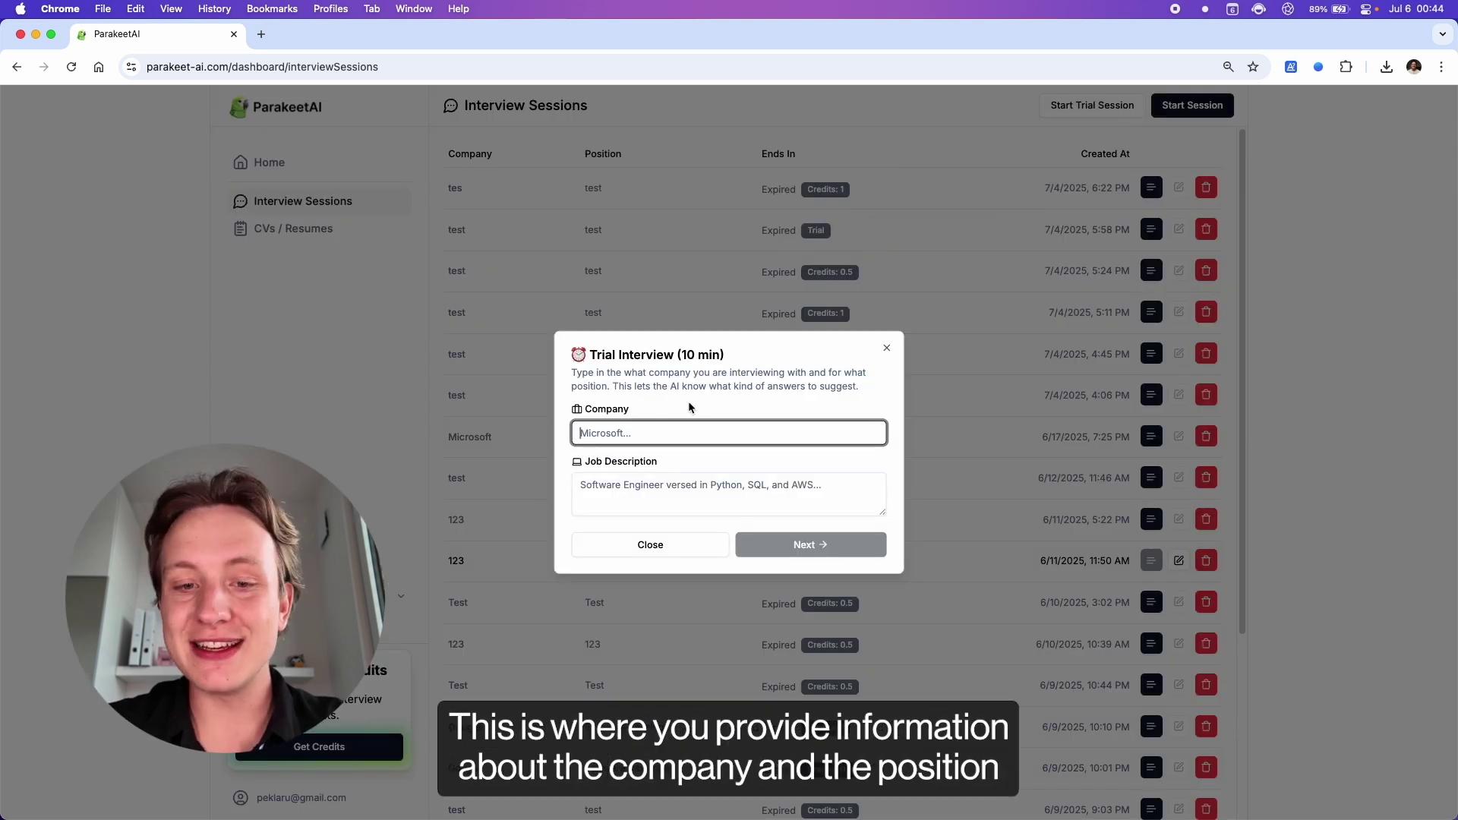
{"action": "type", "text": "Microsoft"}
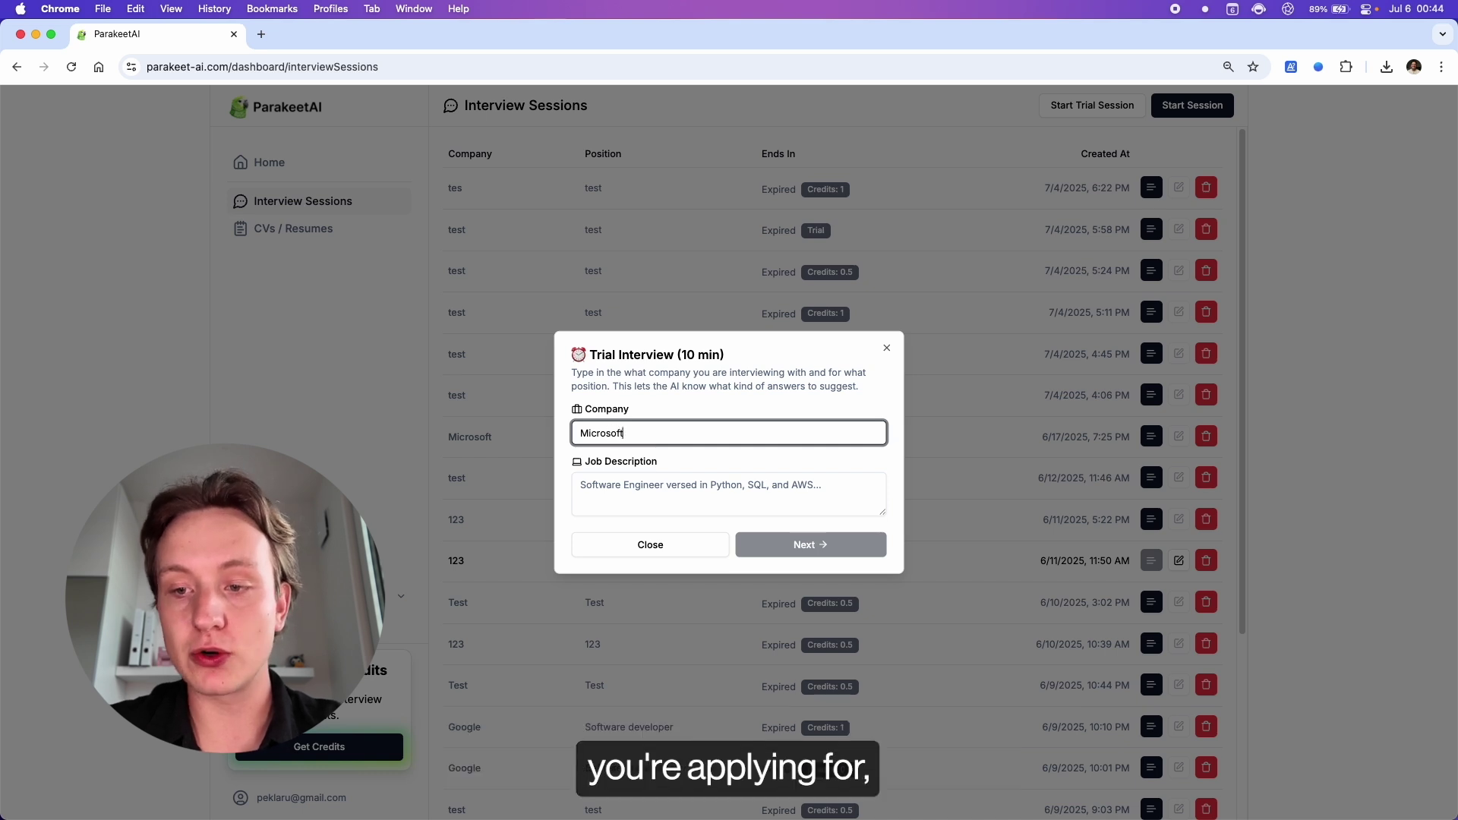
{"action": "left_click", "coordinate": [727, 494]}
{"action": "type", "text": "D"}
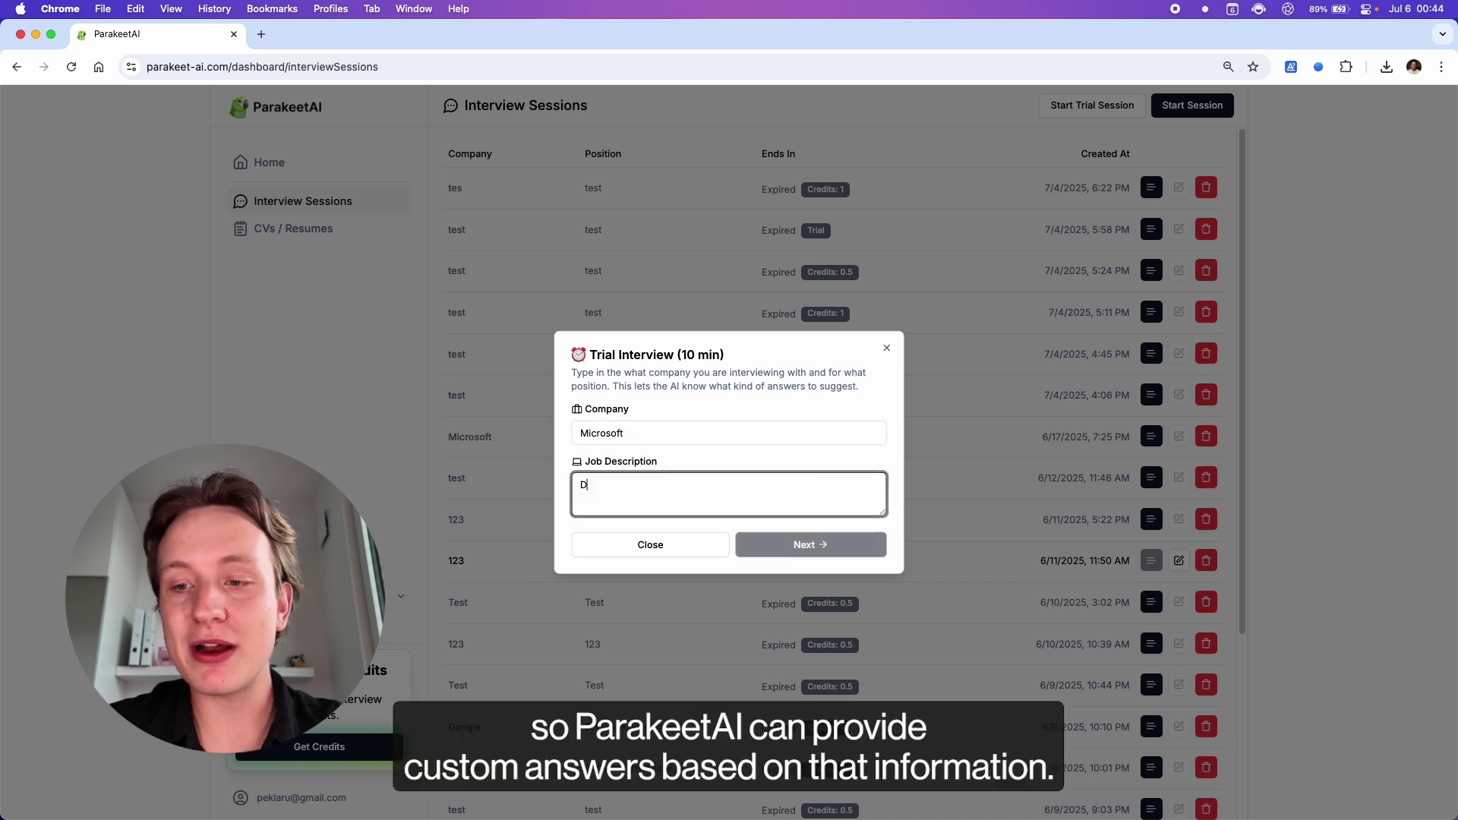
{"action": "type", "text": "eveloper"}
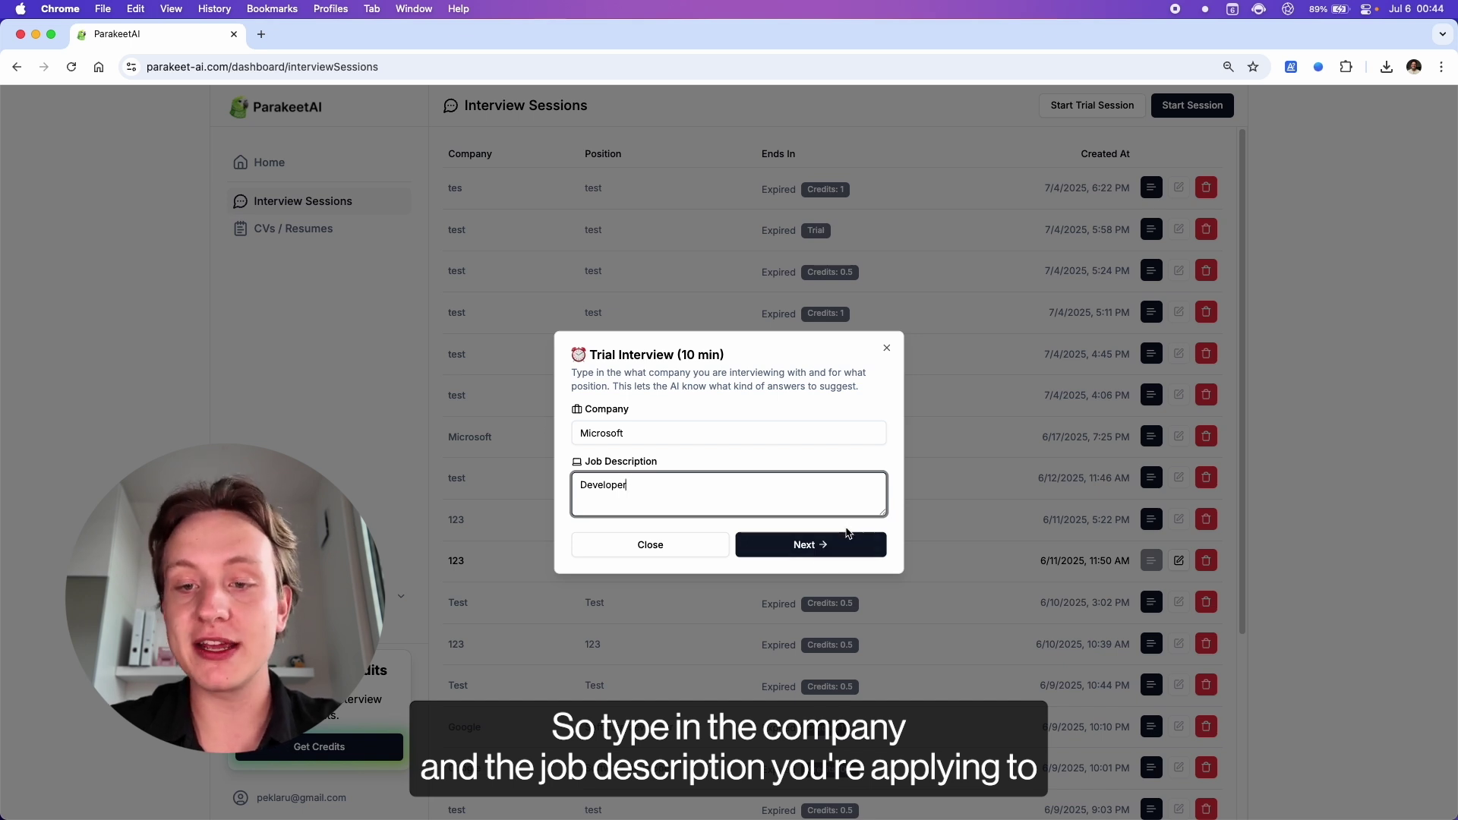
Keep English with Simple English off, and add extra context 'Be more technical'.
{"action": "left_click", "coordinate": [818, 550]}
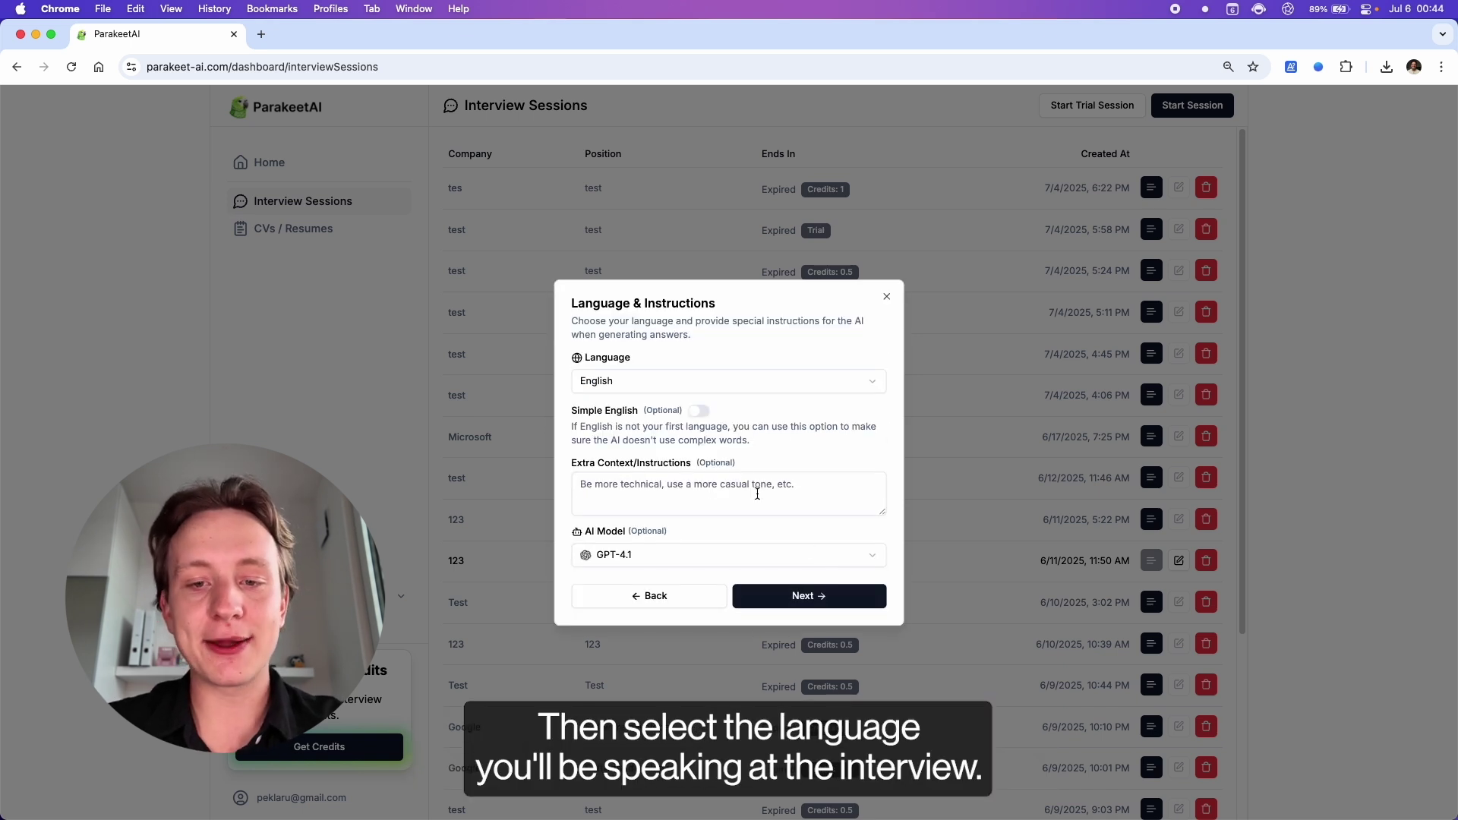
{"action": "left_click", "coordinate": [702, 379]}
{"action": "left_click", "coordinate": [701, 380]}
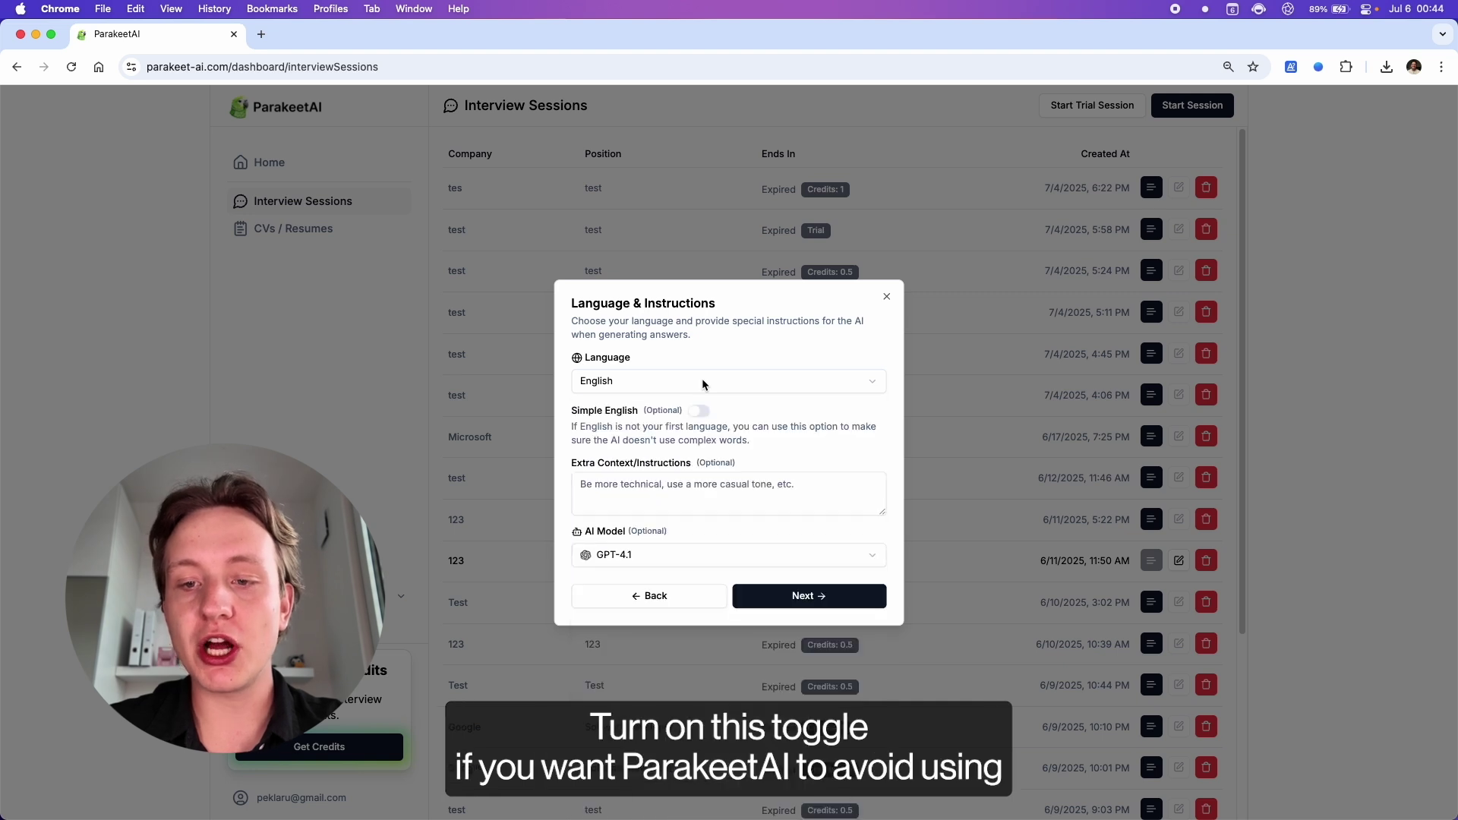
{"action": "left_click", "coordinate": [697, 413]}
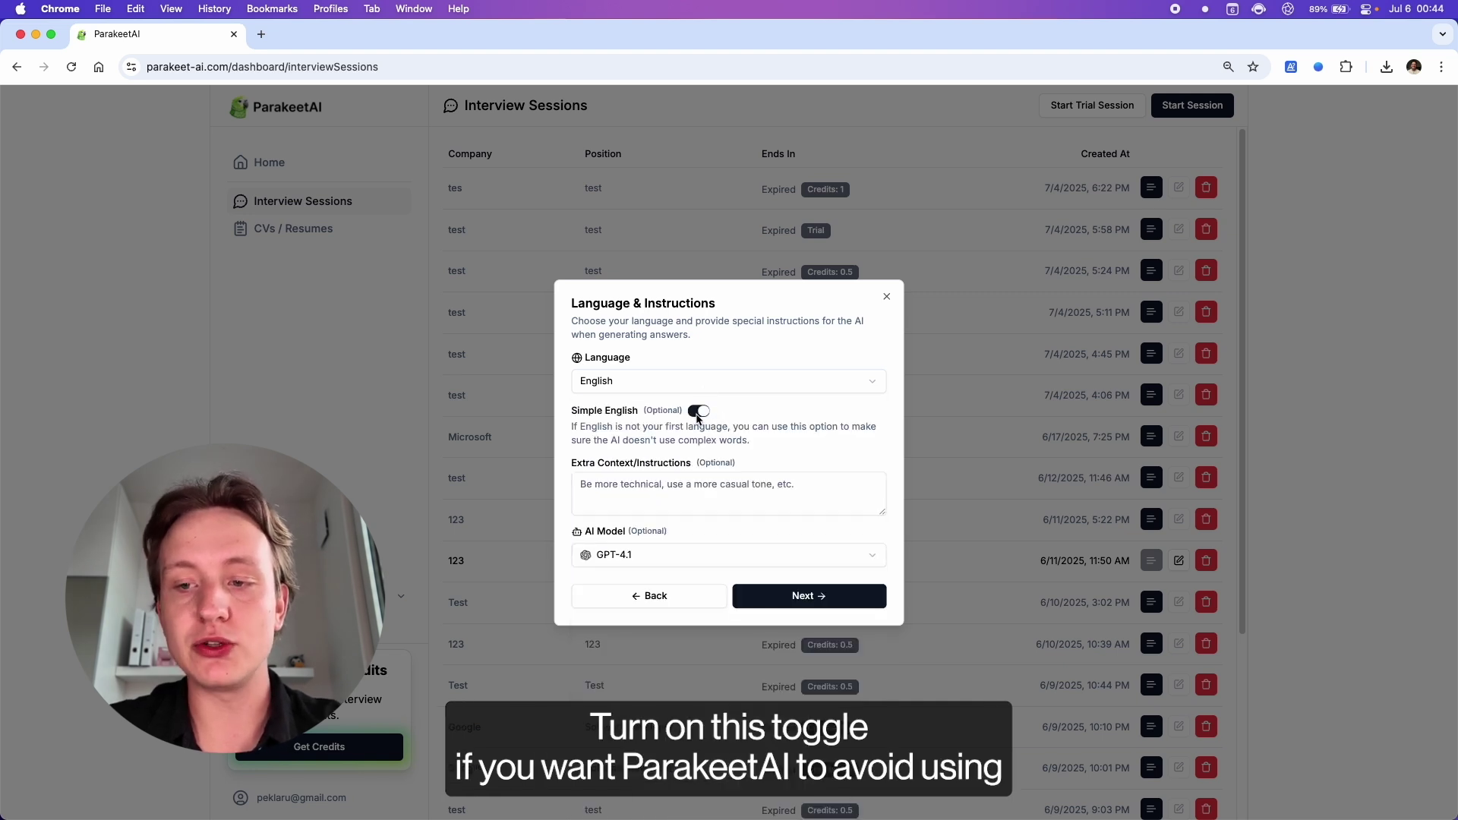
{"action": "left_click", "coordinate": [697, 414]}
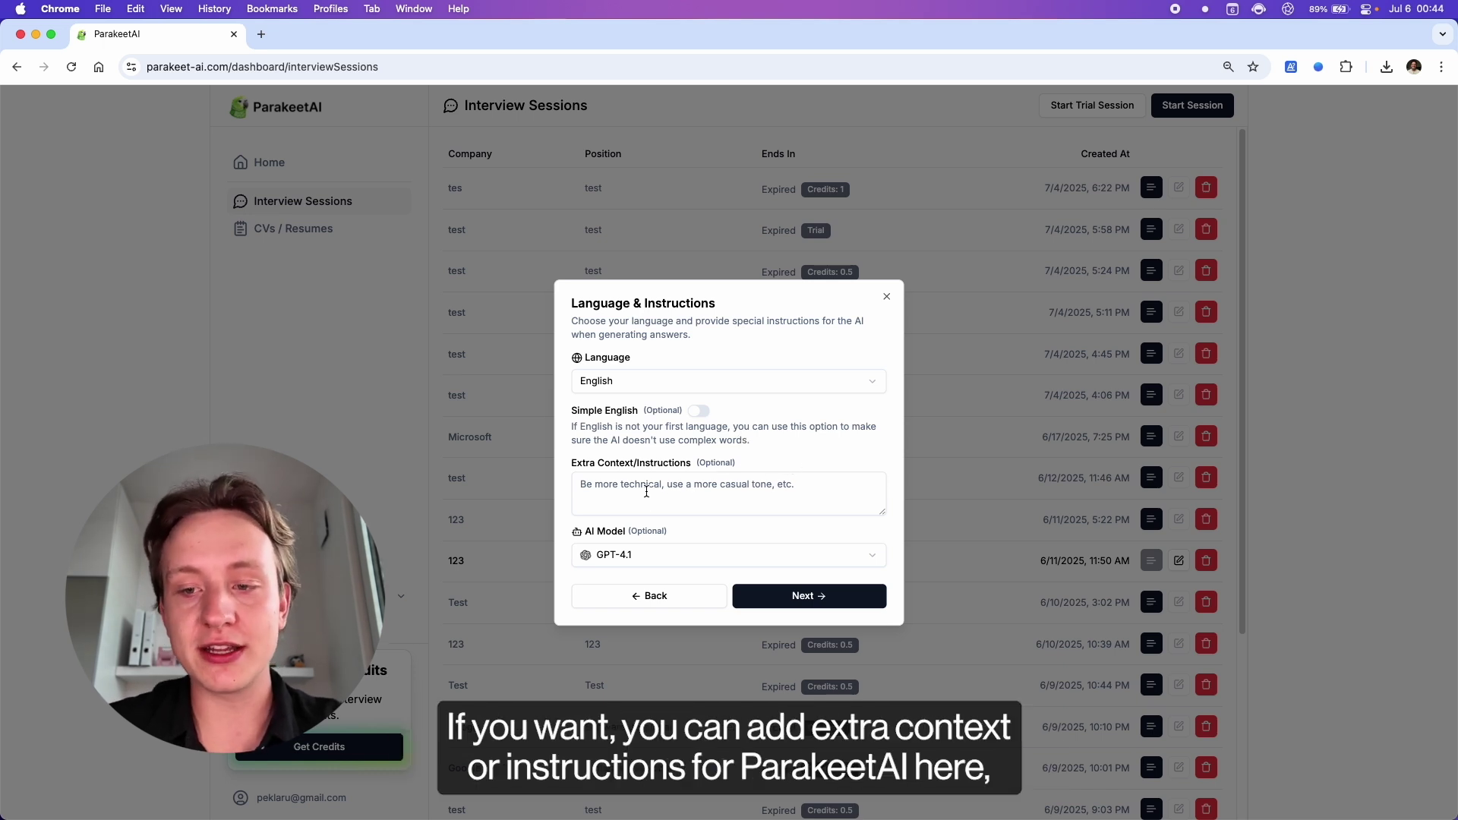
{"action": "left_click", "coordinate": [720, 487]}
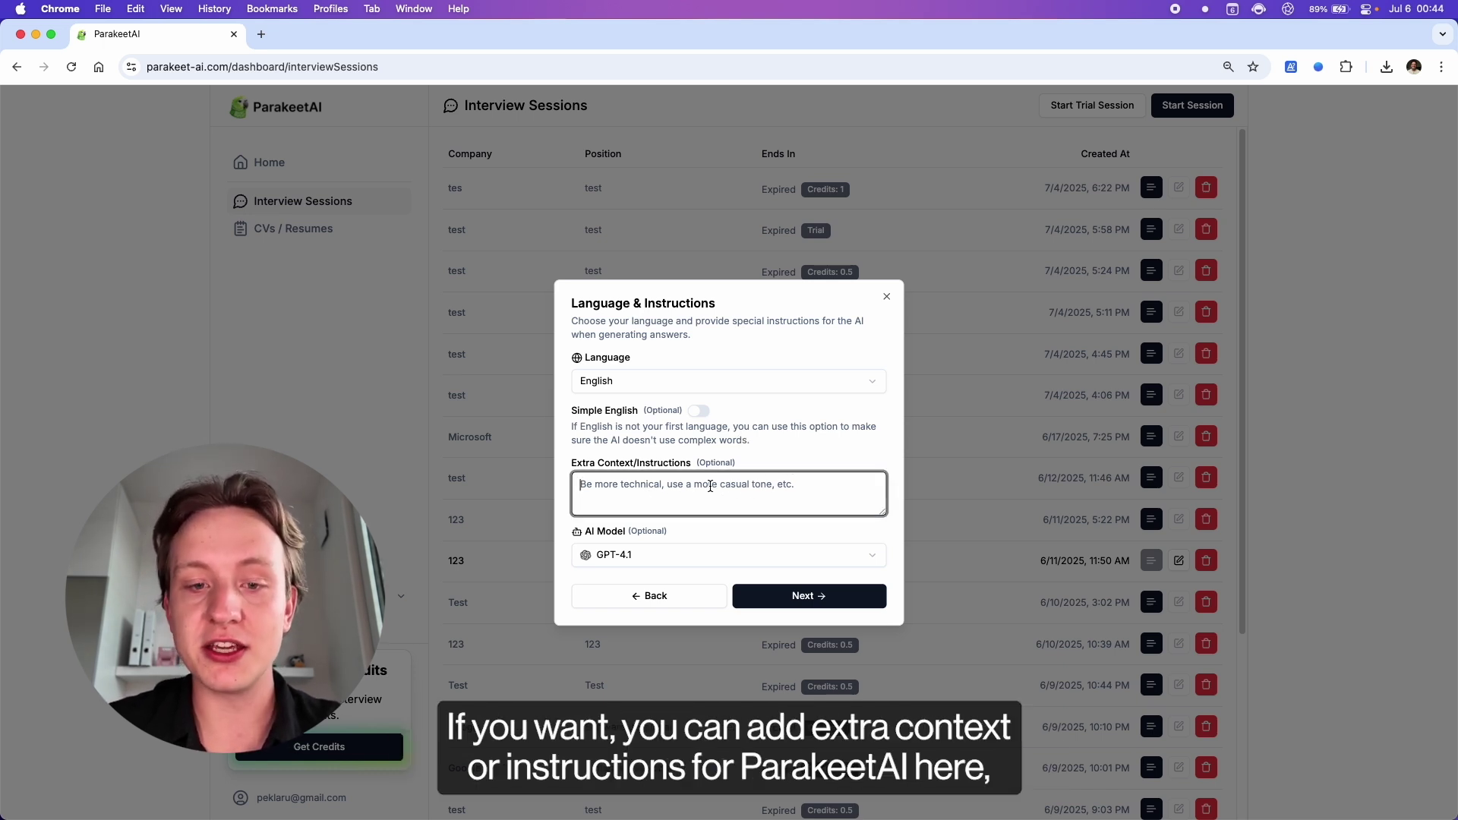
{"action": "type", "text": "Be more technical"}
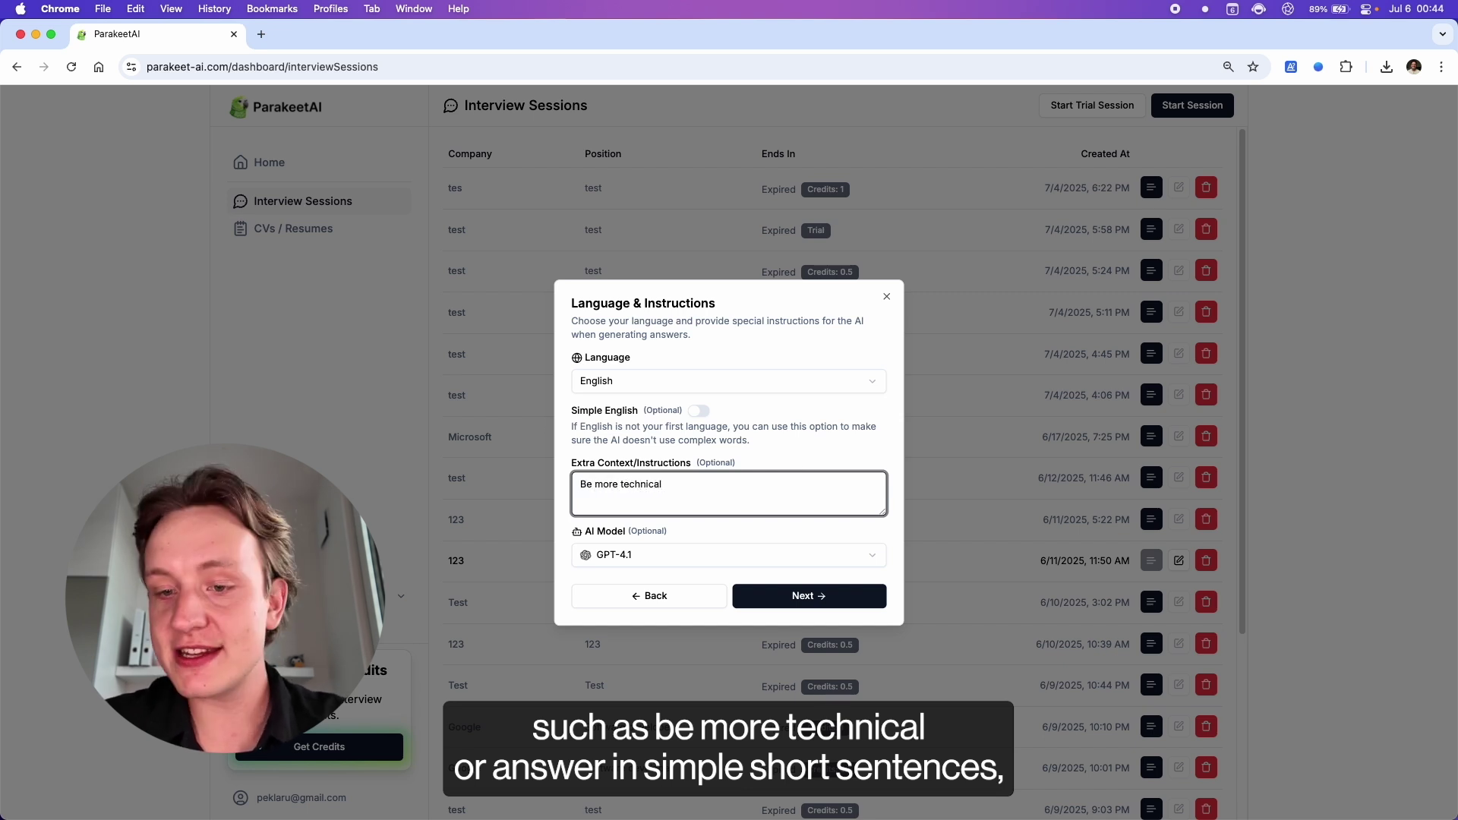
{"action": "left_click", "coordinate": [882, 553]}
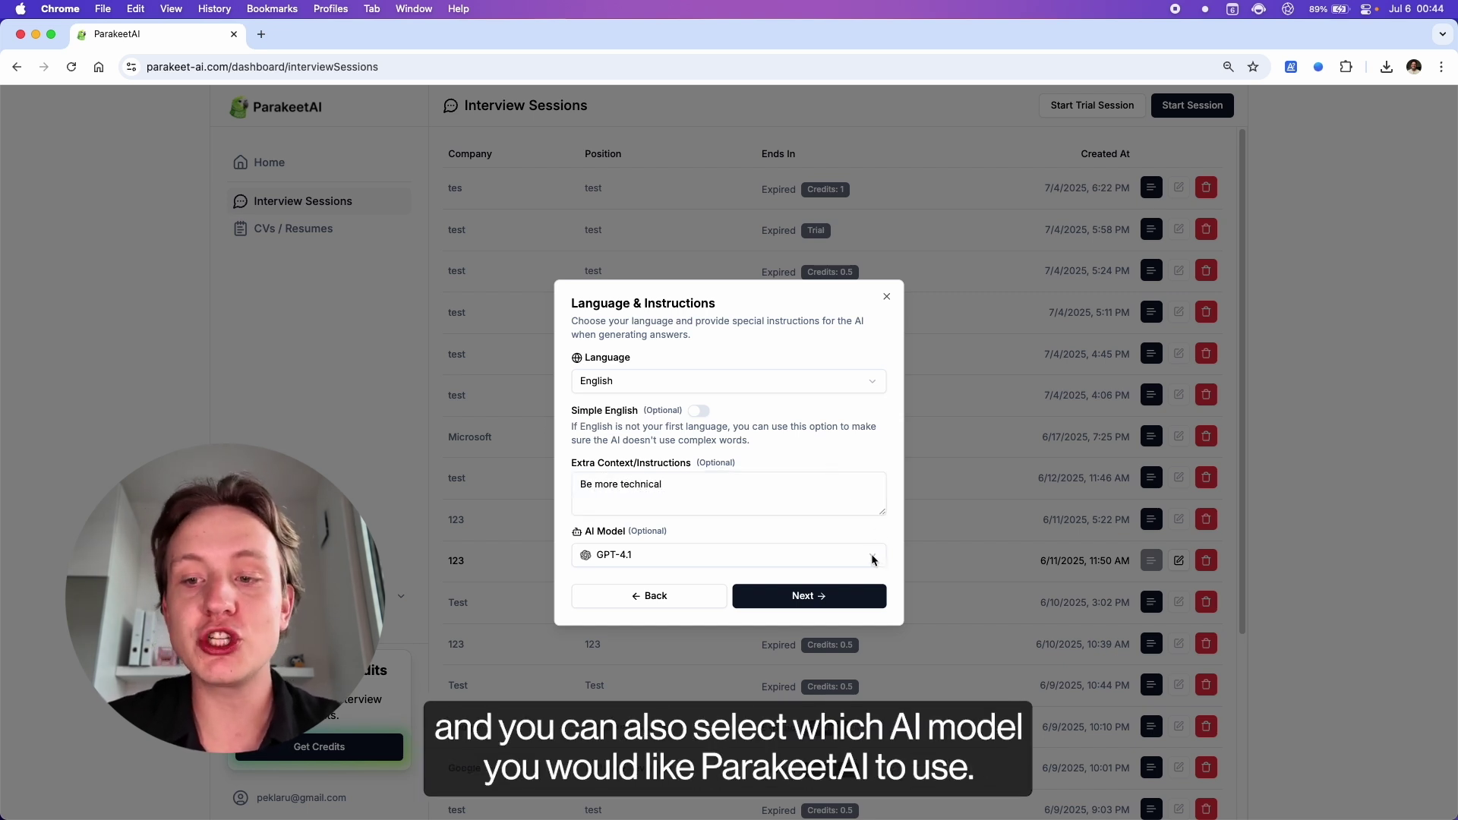
Try the AI Model options including Claude 4 Sonnet, then continue to resume selection.
{"action": "left_click", "coordinate": [872, 559]}
{"action": "left_click", "coordinate": [810, 608]}
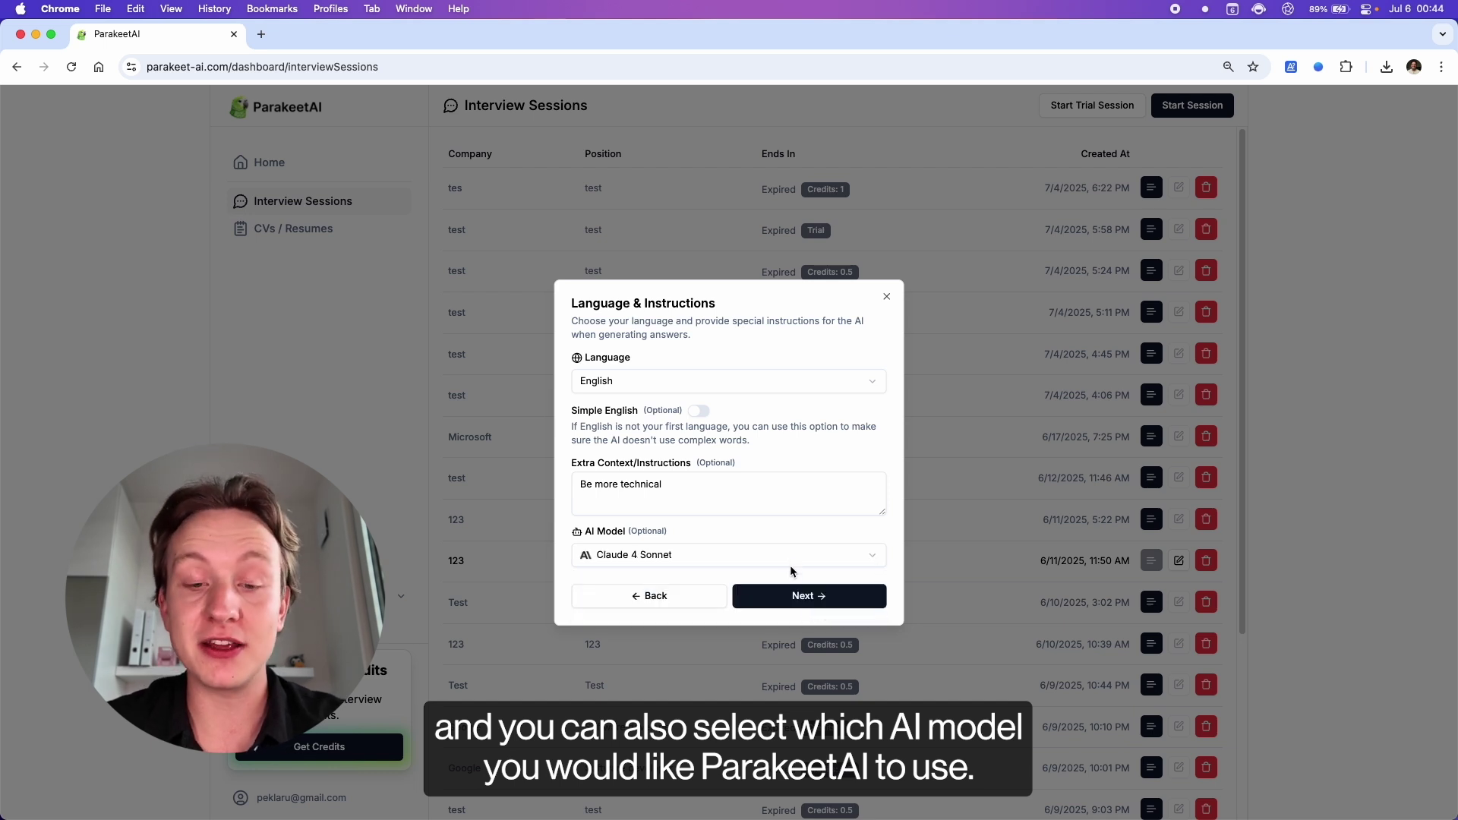
{"action": "left_click", "coordinate": [790, 565]}
{"action": "left_click", "coordinate": [781, 580]}
{"action": "left_click", "coordinate": [849, 602]}
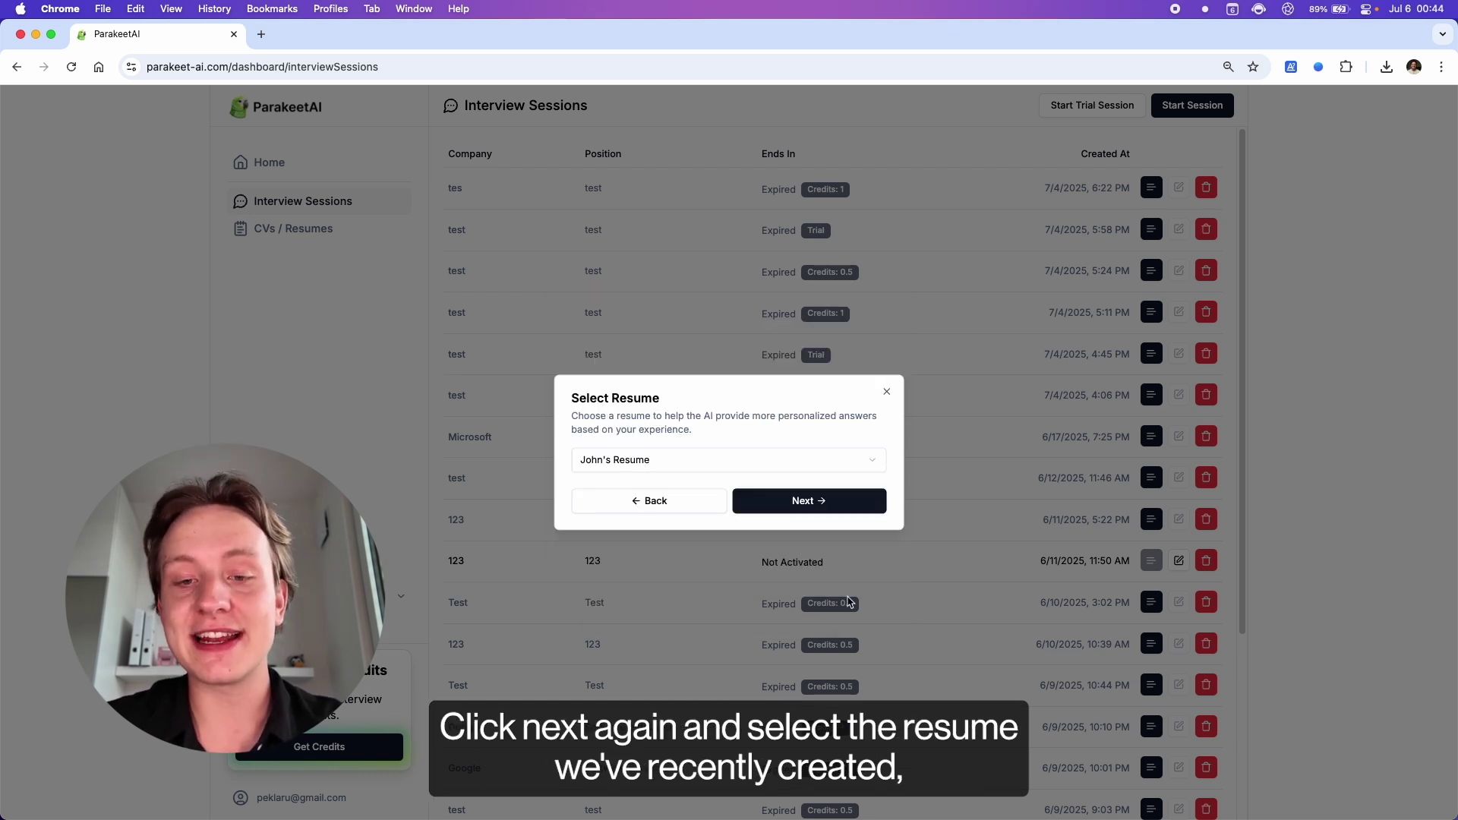
{"action": "left_click", "coordinate": [785, 461]}
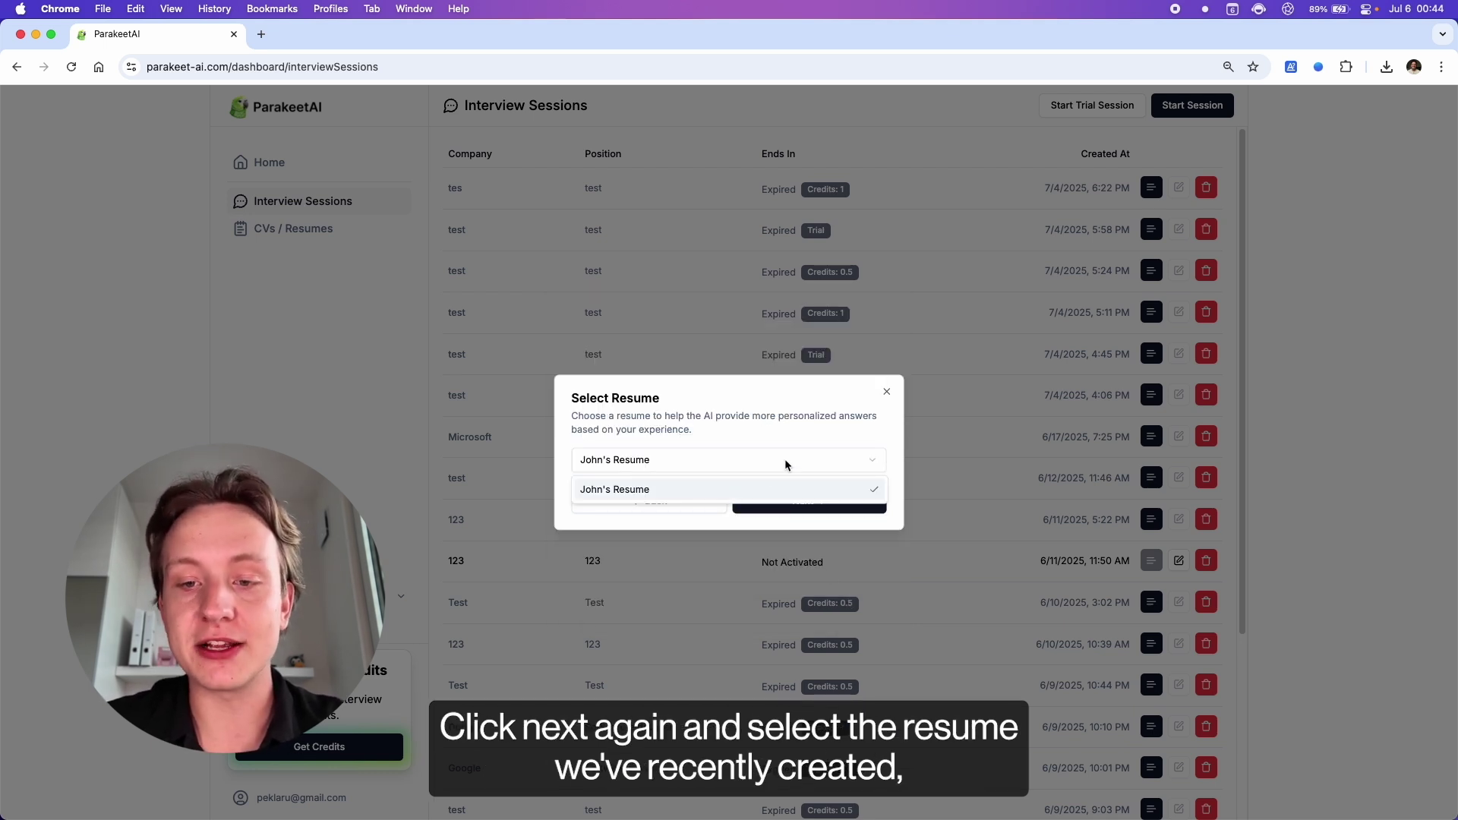
Pick the recent resume, keep transcript and summary saving on, and create the session.
{"action": "left_click", "coordinate": [638, 494]}
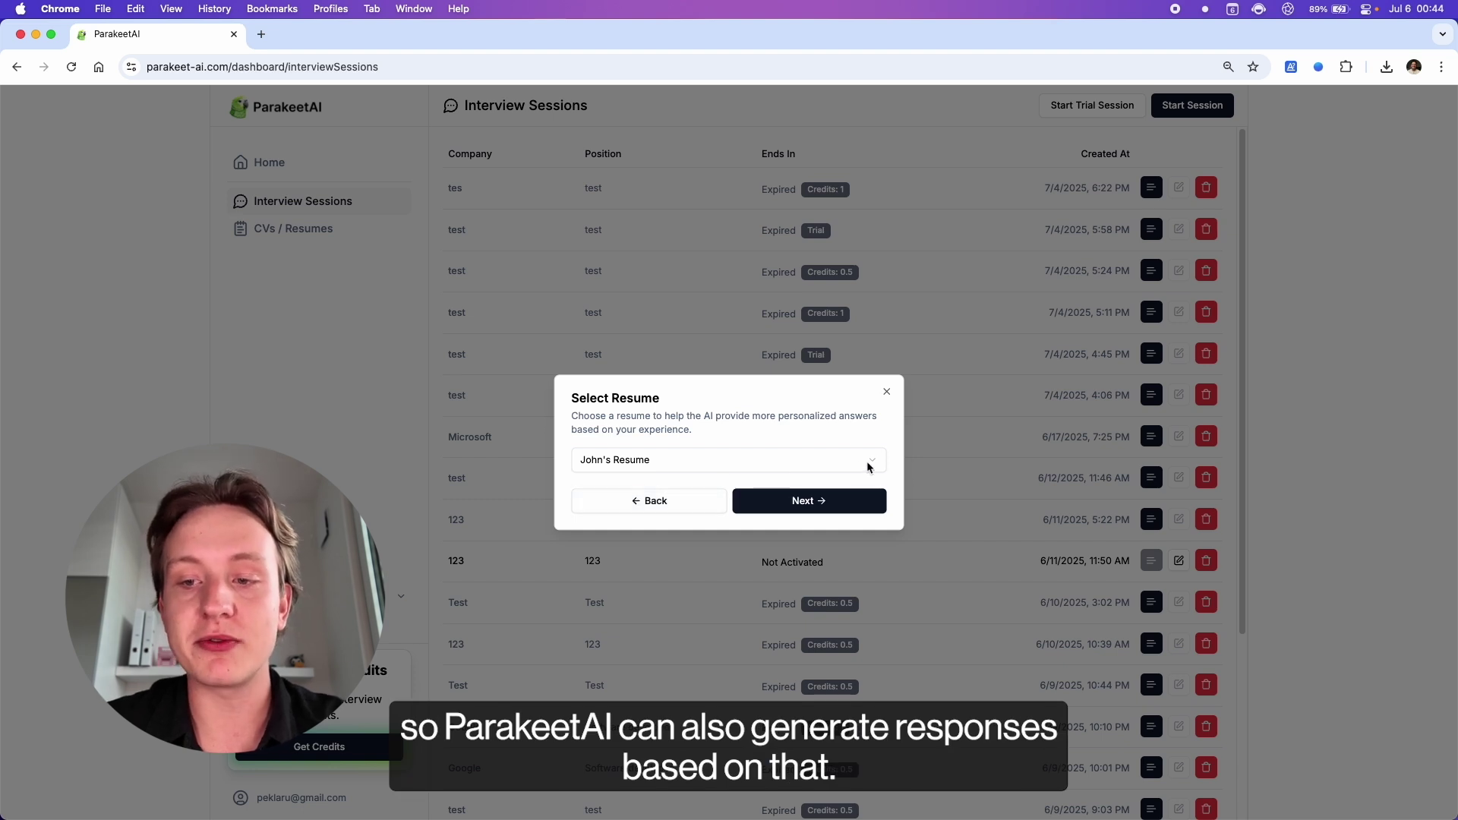
{"action": "left_click", "coordinate": [819, 503]}
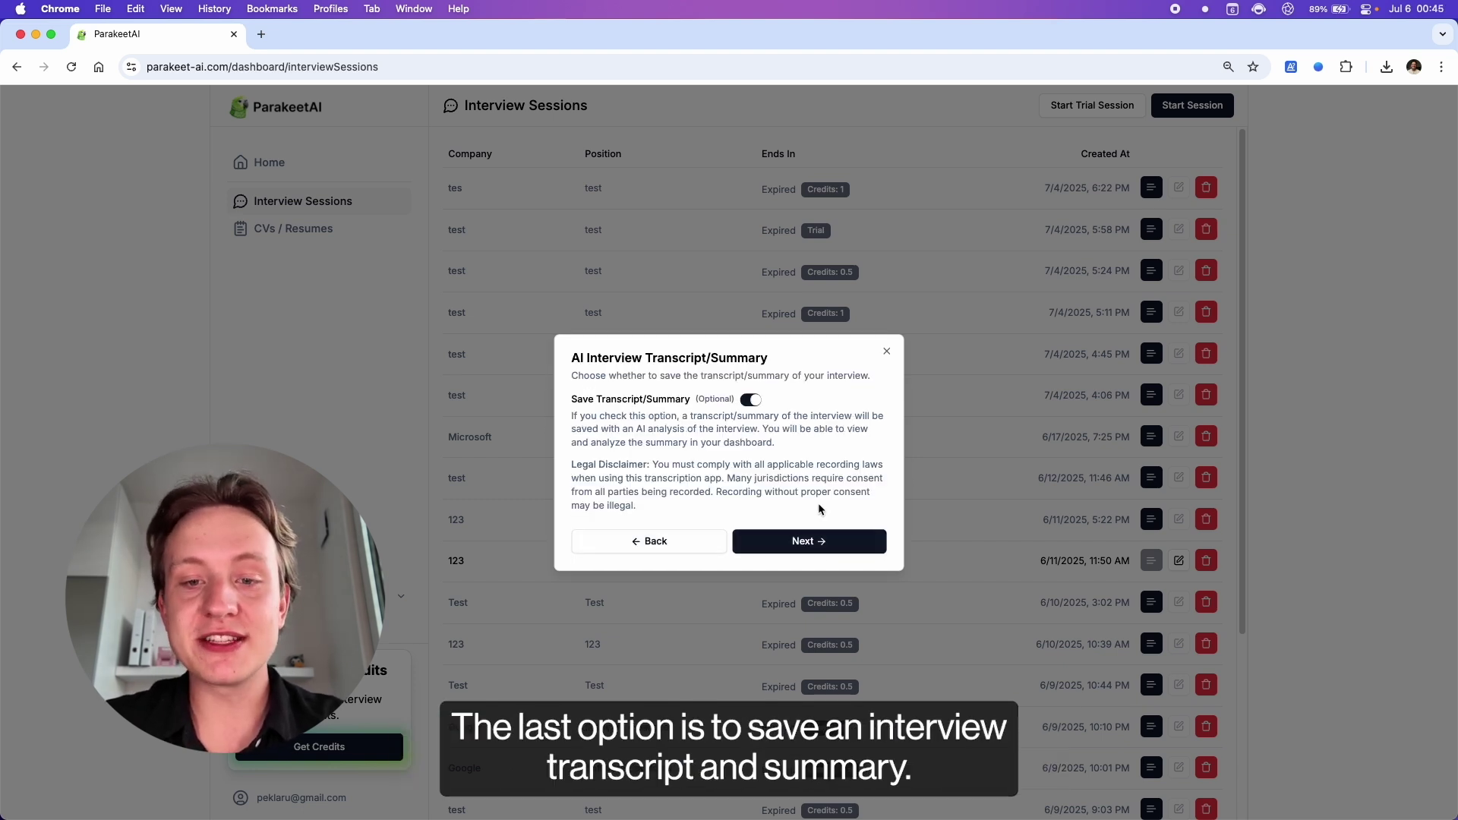
{"action": "left_click", "coordinate": [754, 402]}
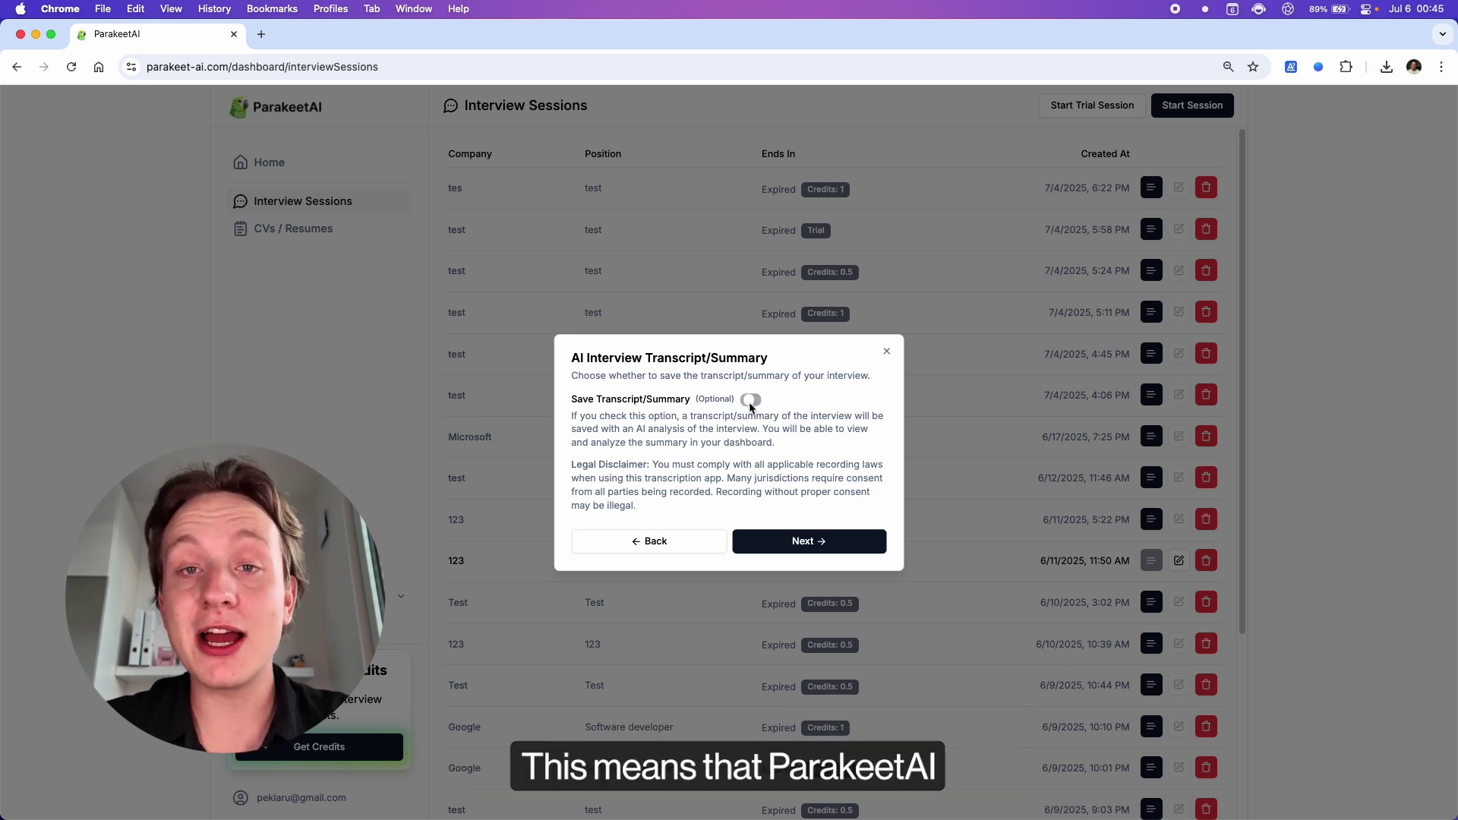
{"action": "left_click", "coordinate": [751, 402]}
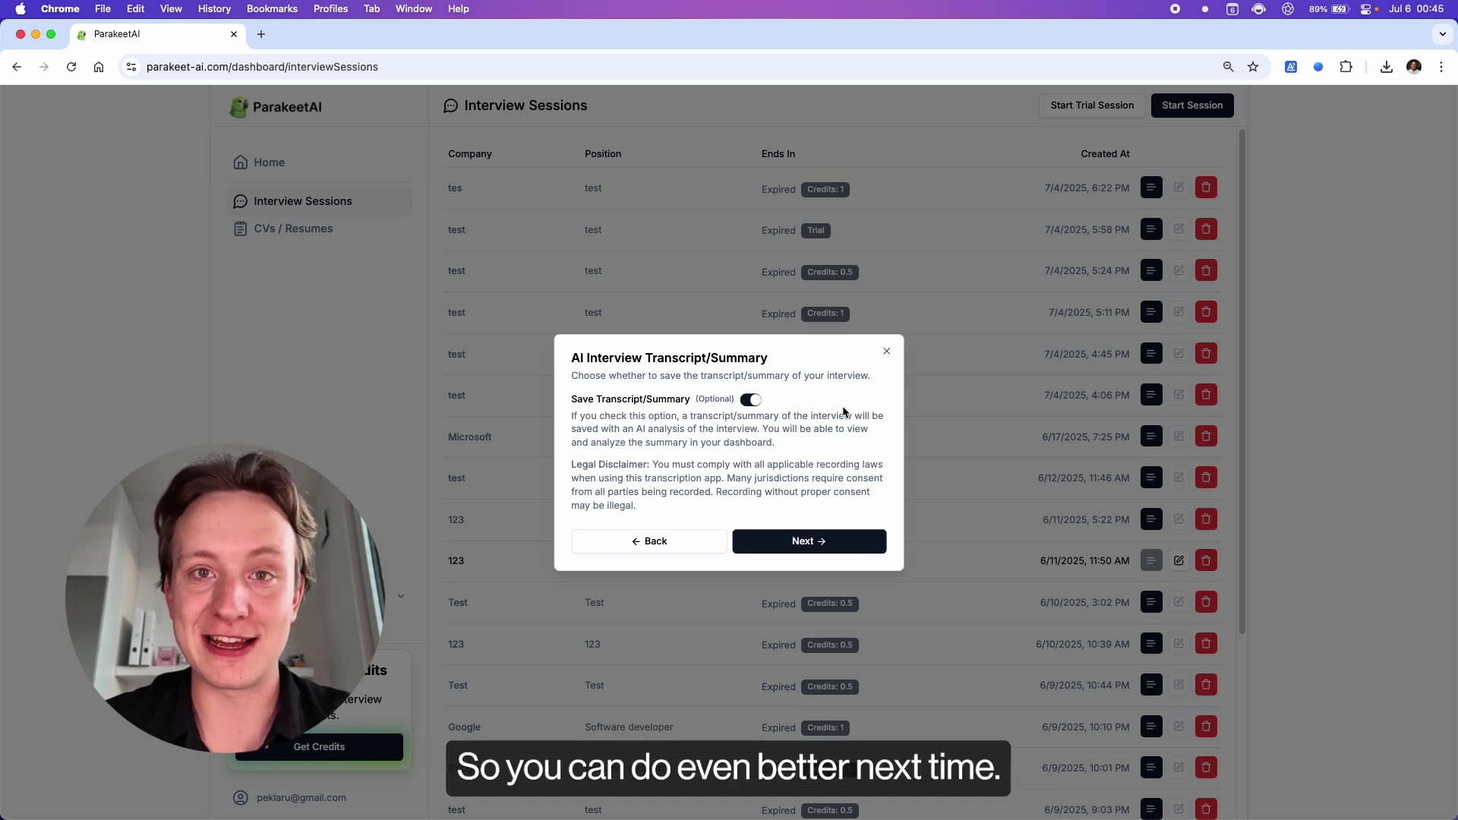
{"action": "left_click", "coordinate": [818, 549]}
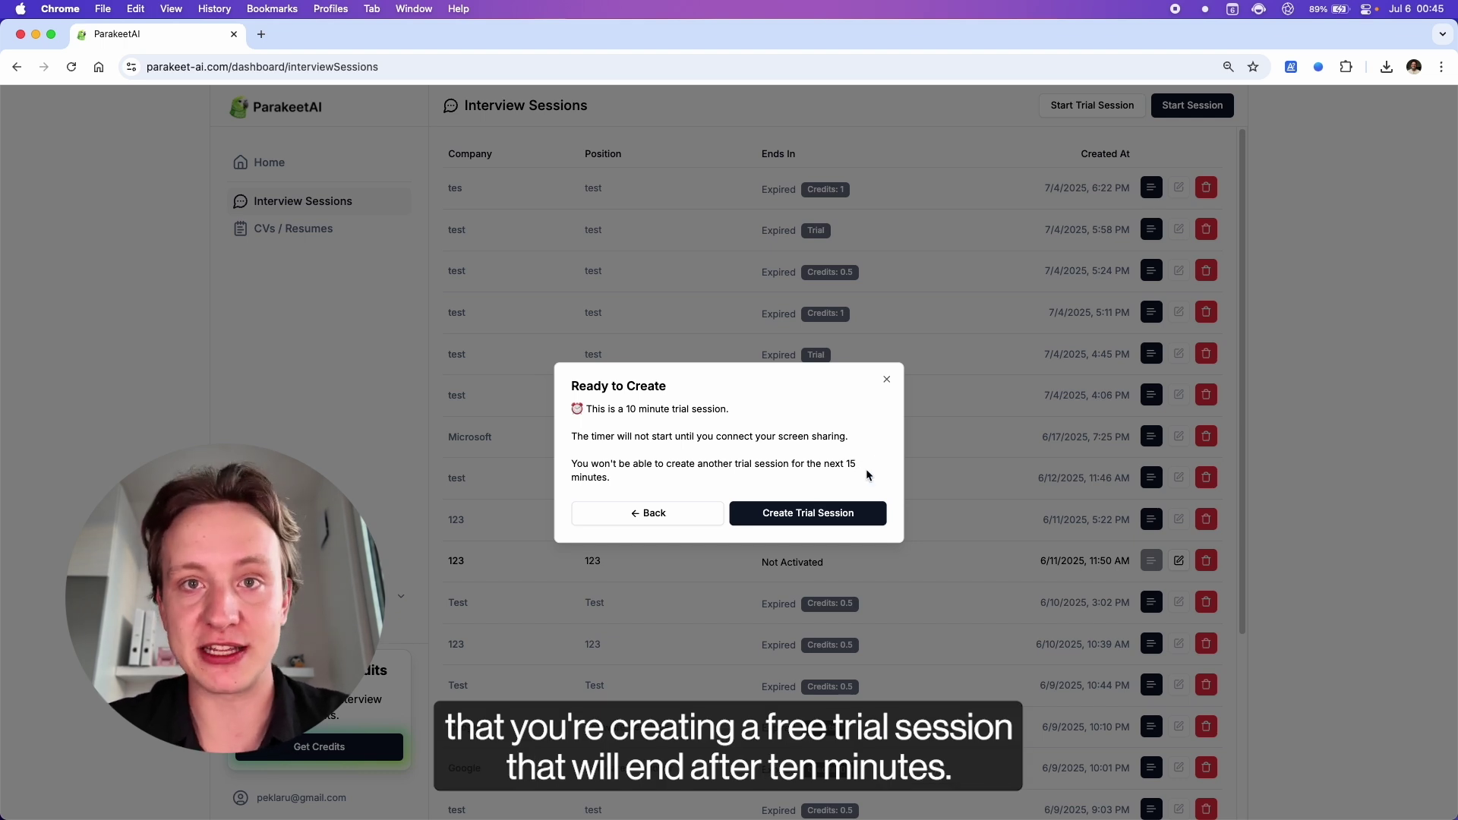
{"action": "left_click", "coordinate": [814, 524]}
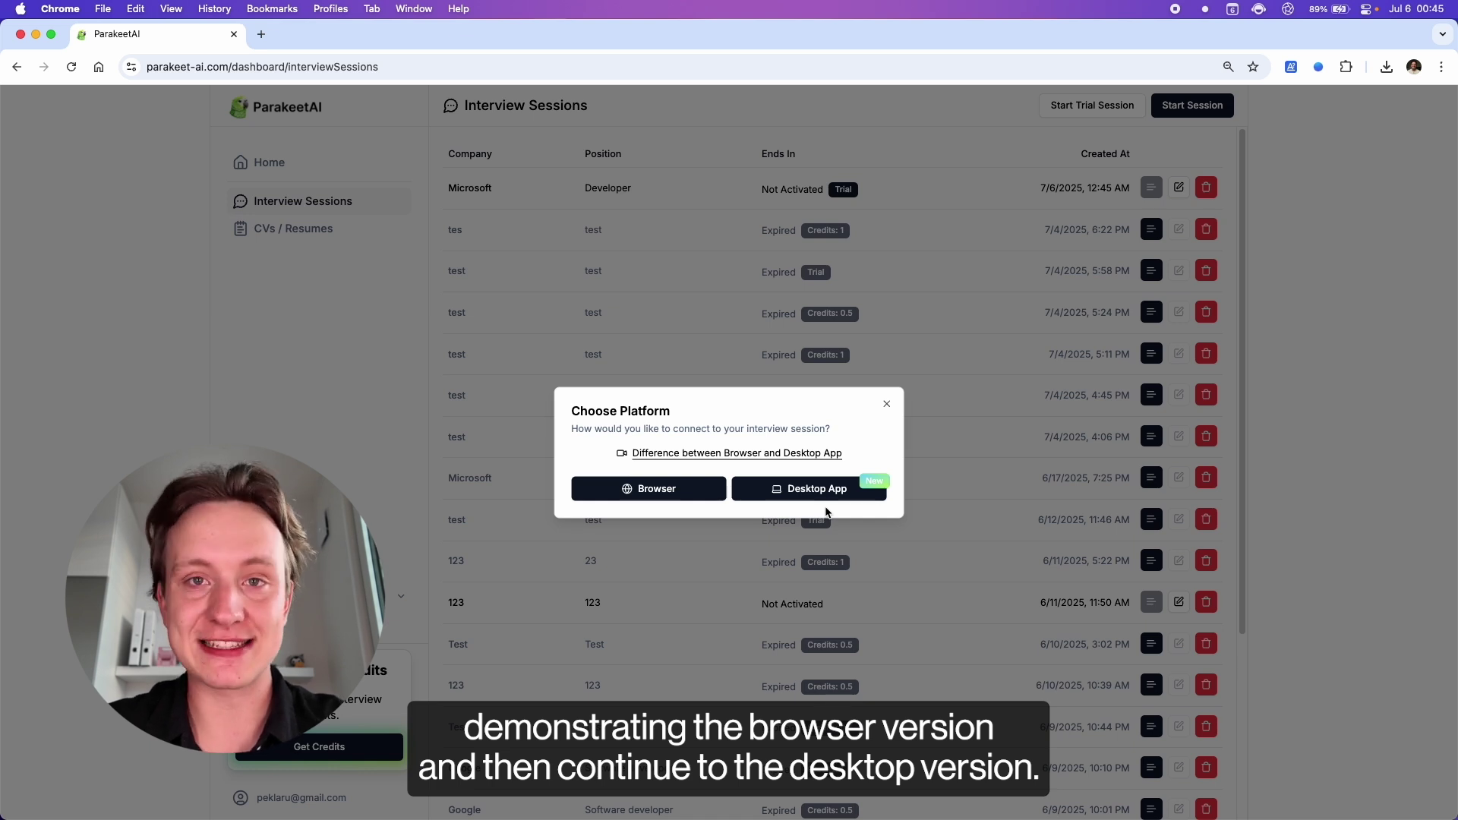
Join via Browser, keep English as language, and open the Mock Interview YouTube video.
{"action": "left_click", "coordinate": [655, 493]}
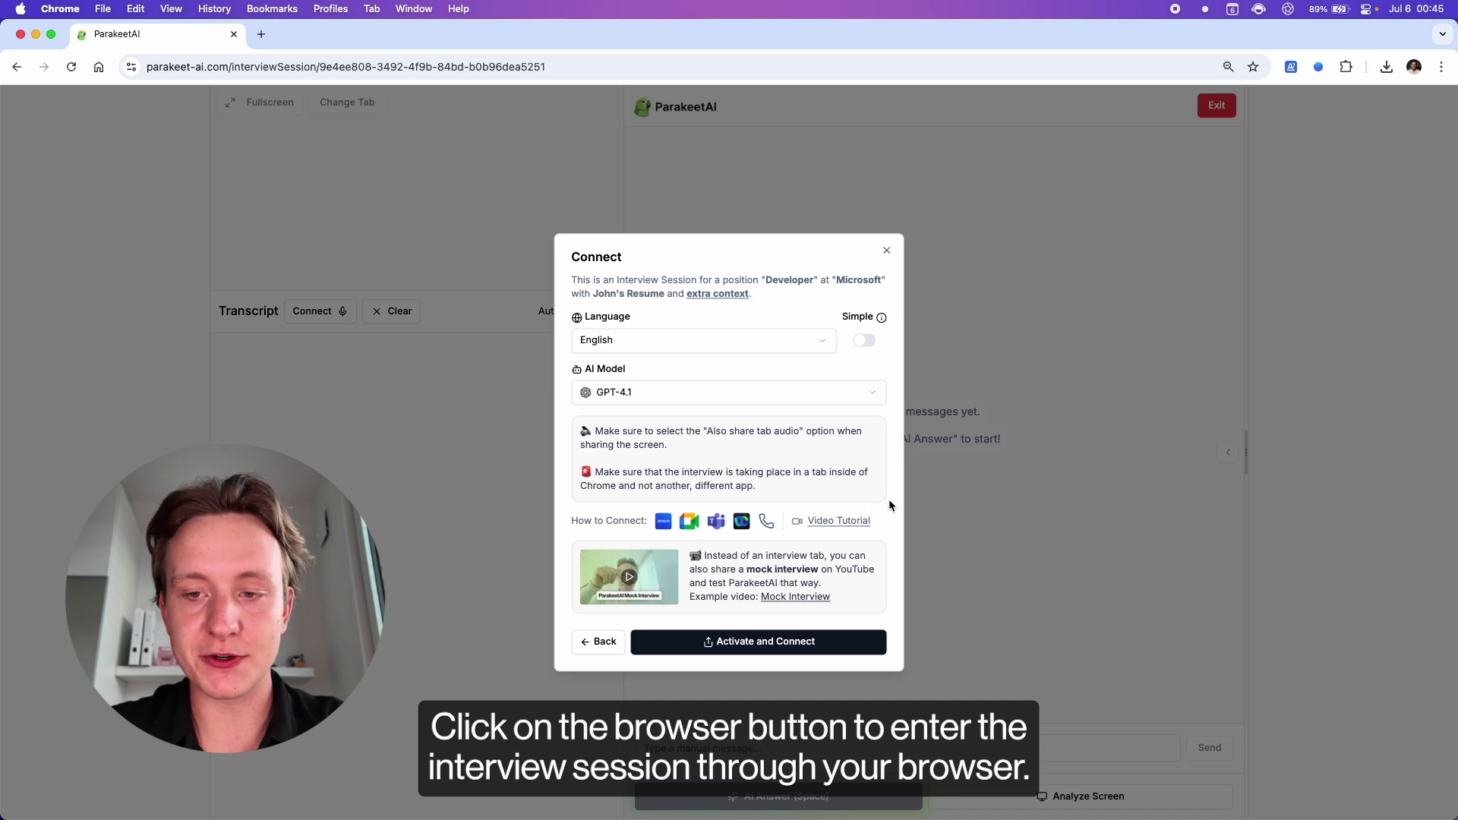
{"action": "left_click", "coordinate": [824, 340]}
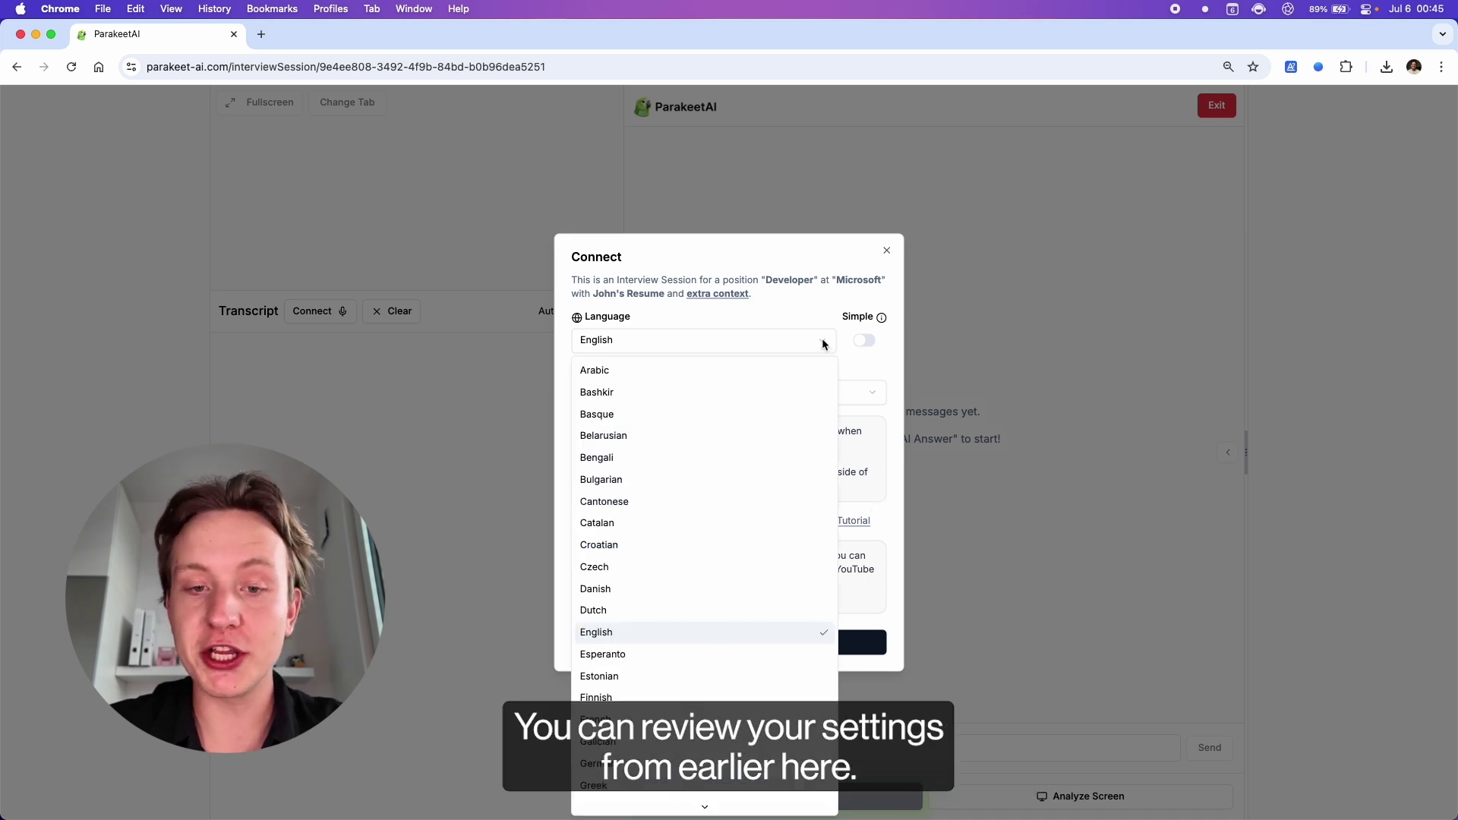
{"action": "left_click", "coordinate": [823, 342]}
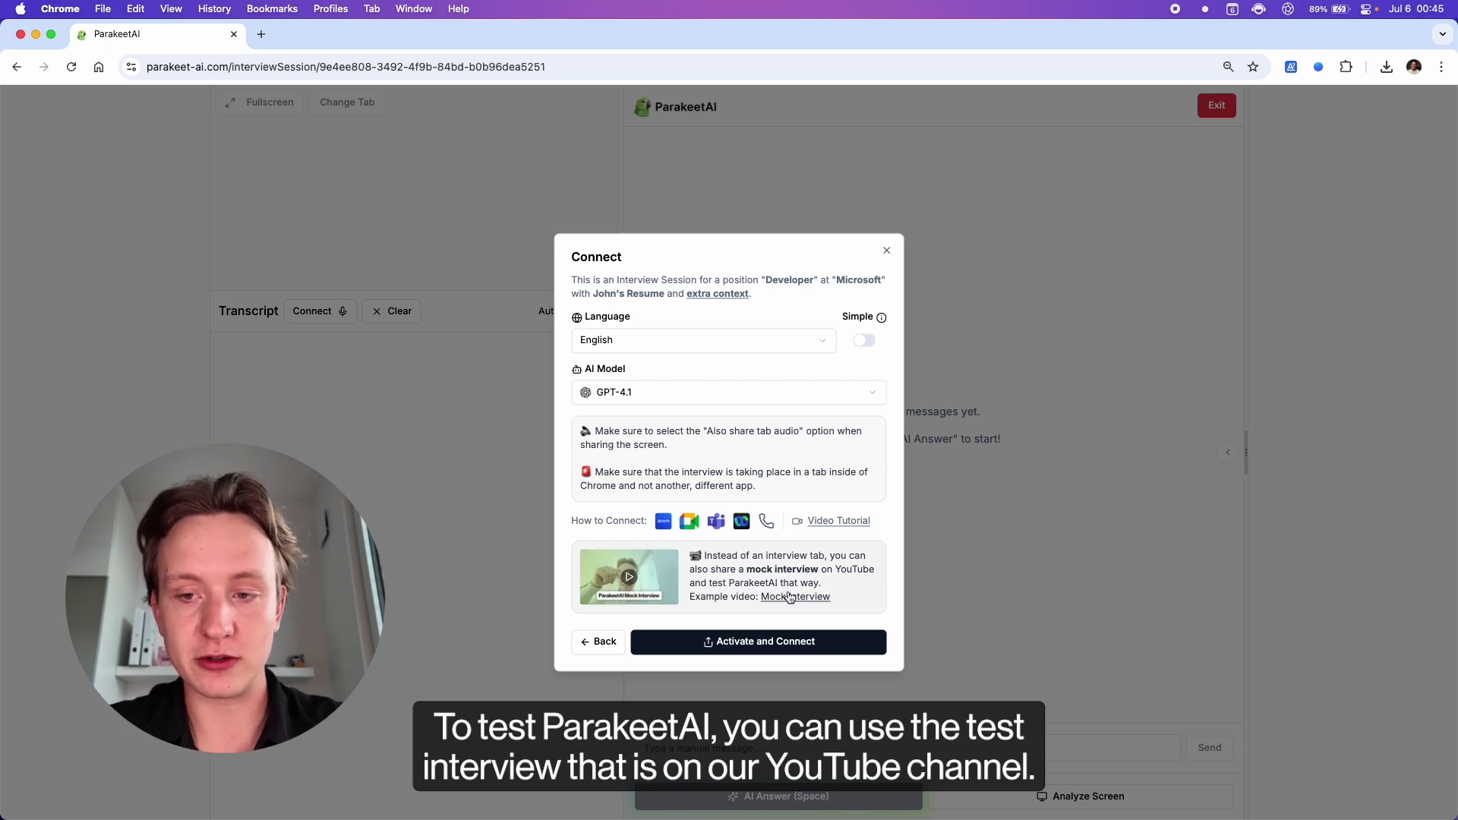
{"action": "left_click", "coordinate": [630, 582]}
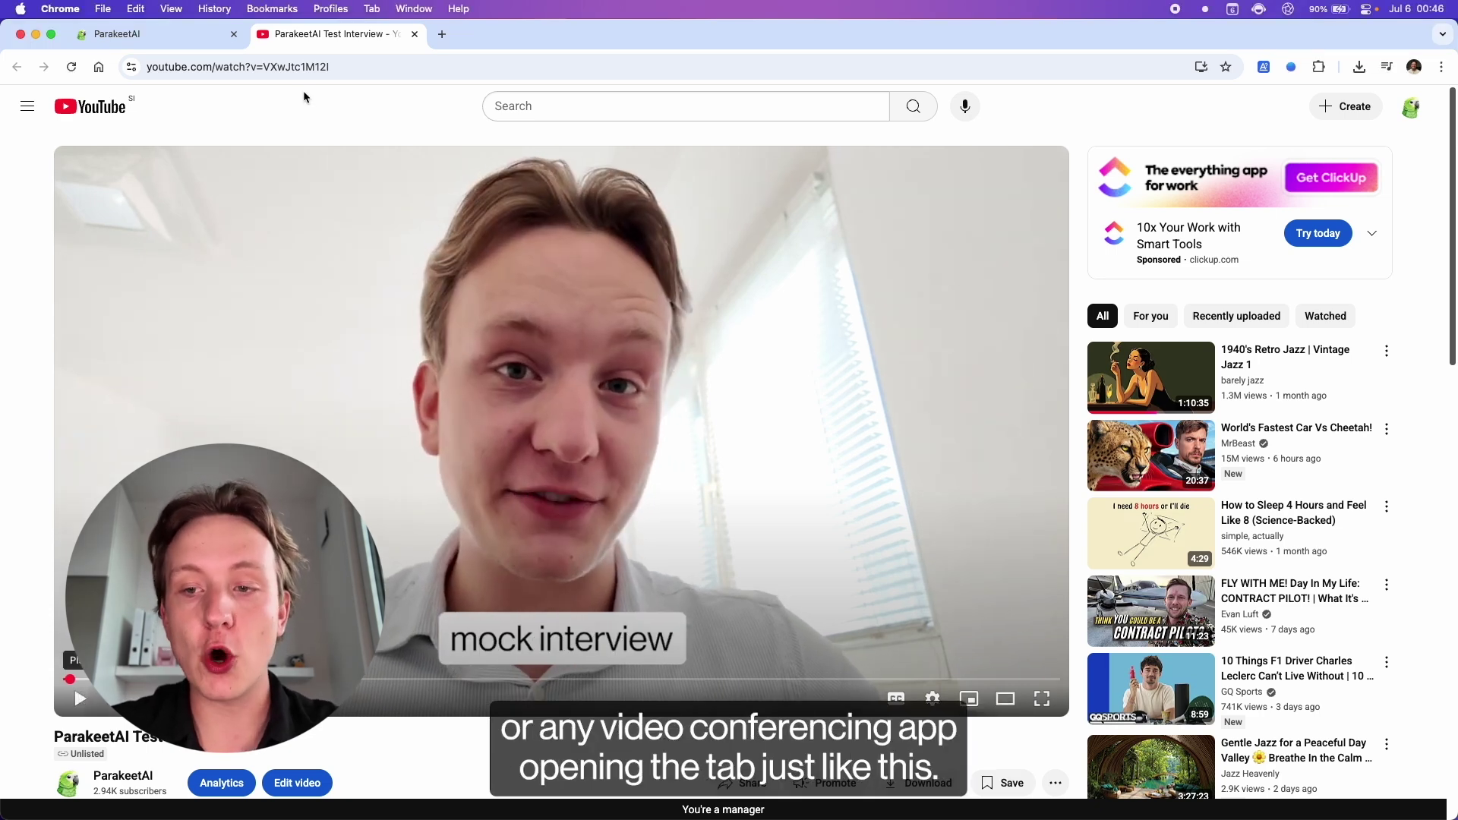
Share the 'ParakeetAI Test Interview - YouTube' tab with tab audio to the session.
{"action": "left_click", "coordinate": [161, 39]}
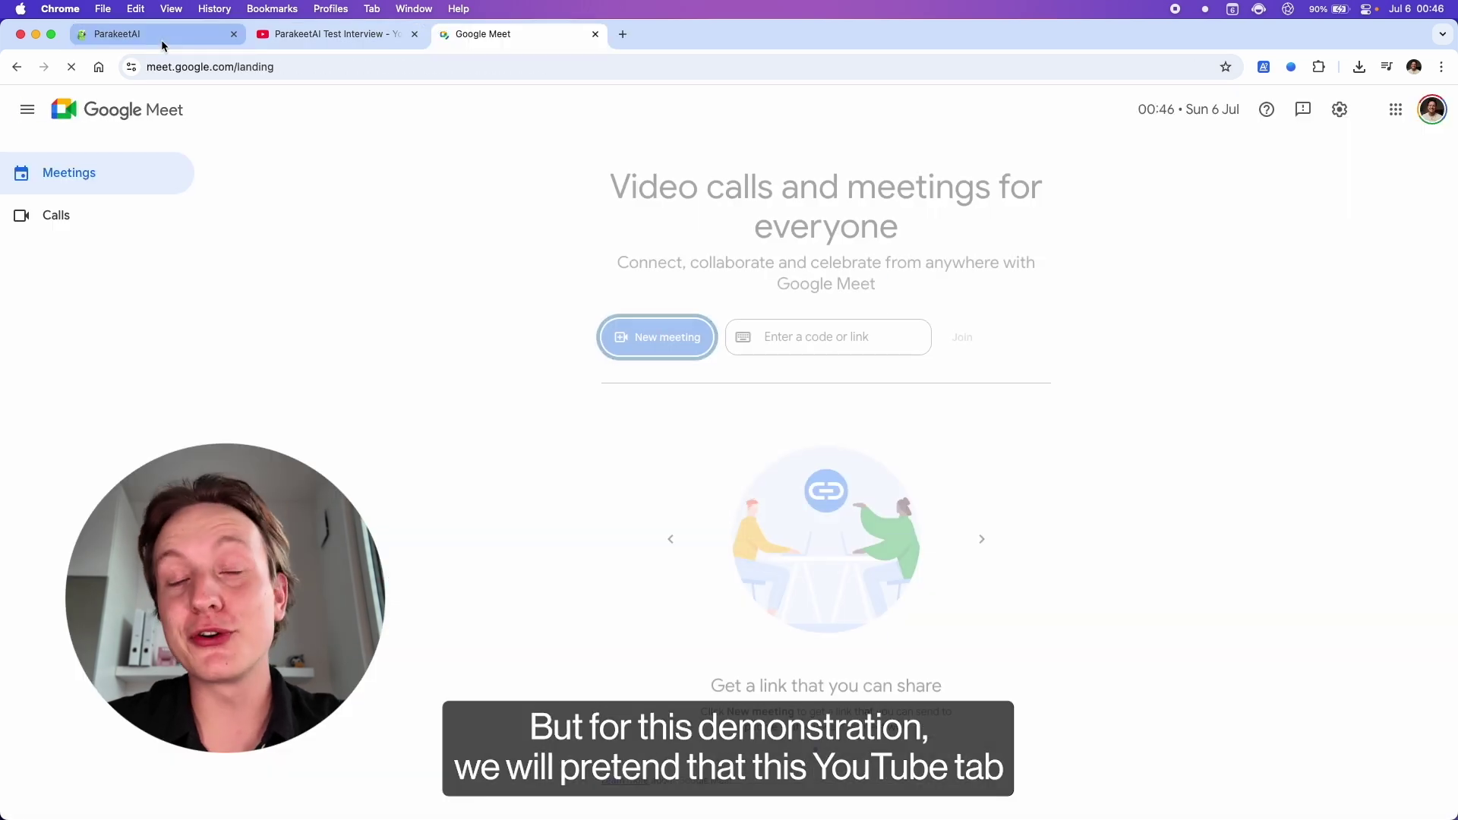
{"action": "left_click", "coordinate": [341, 36]}
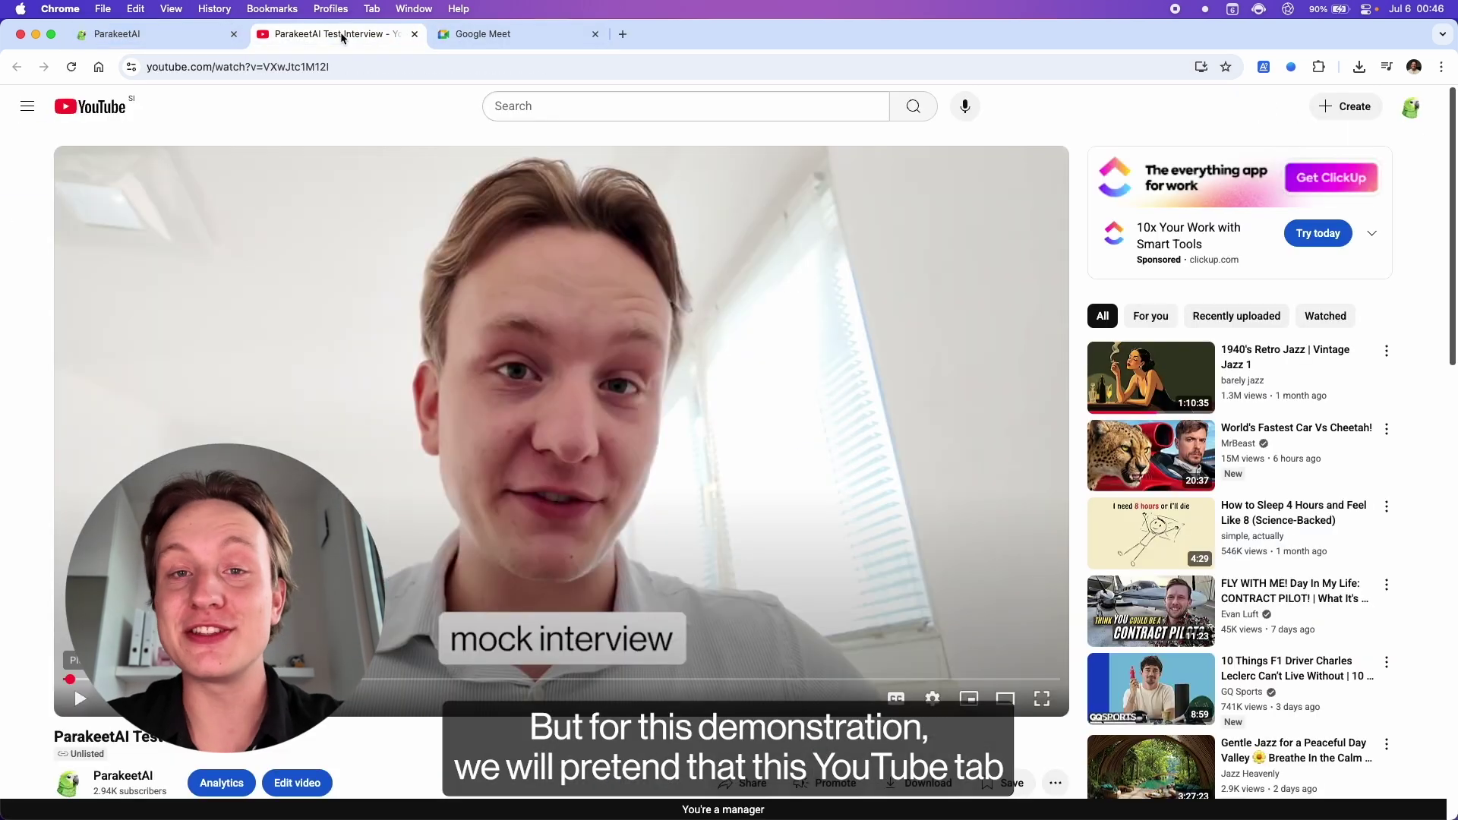
{"action": "left_click", "coordinate": [176, 28]}
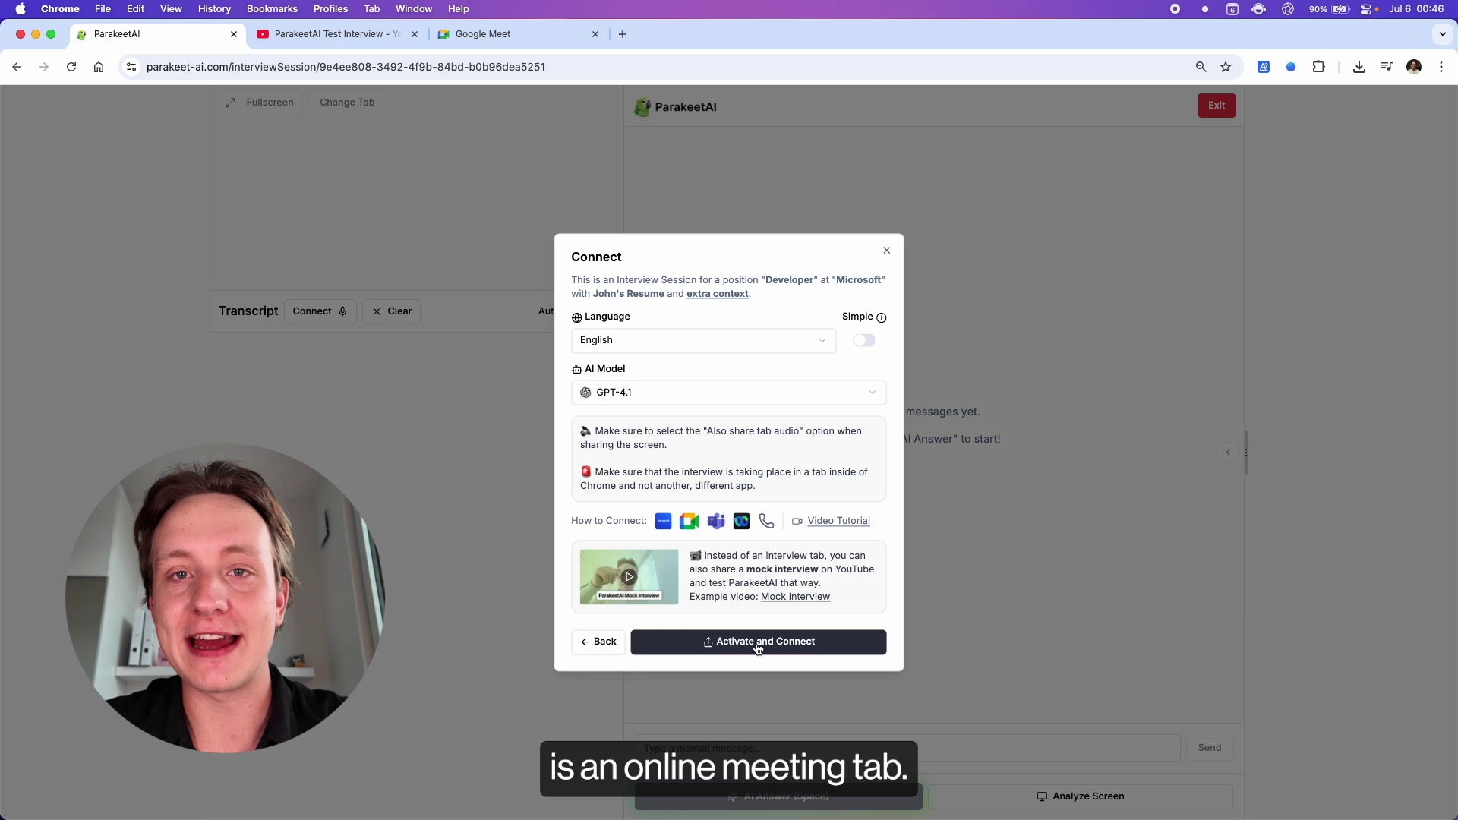
{"action": "left_click", "coordinate": [810, 657]}
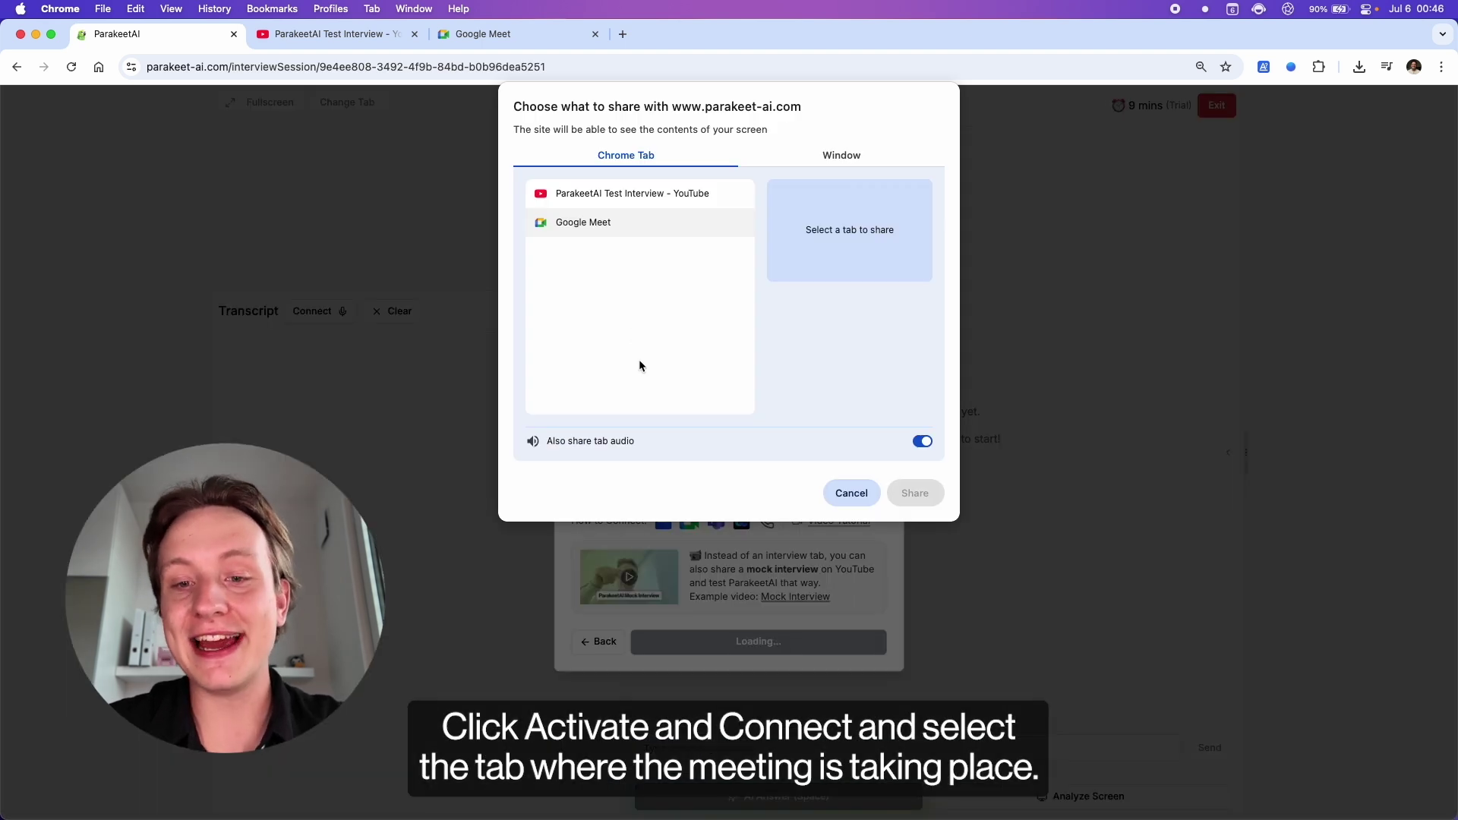
{"action": "left_click", "coordinate": [592, 195]}
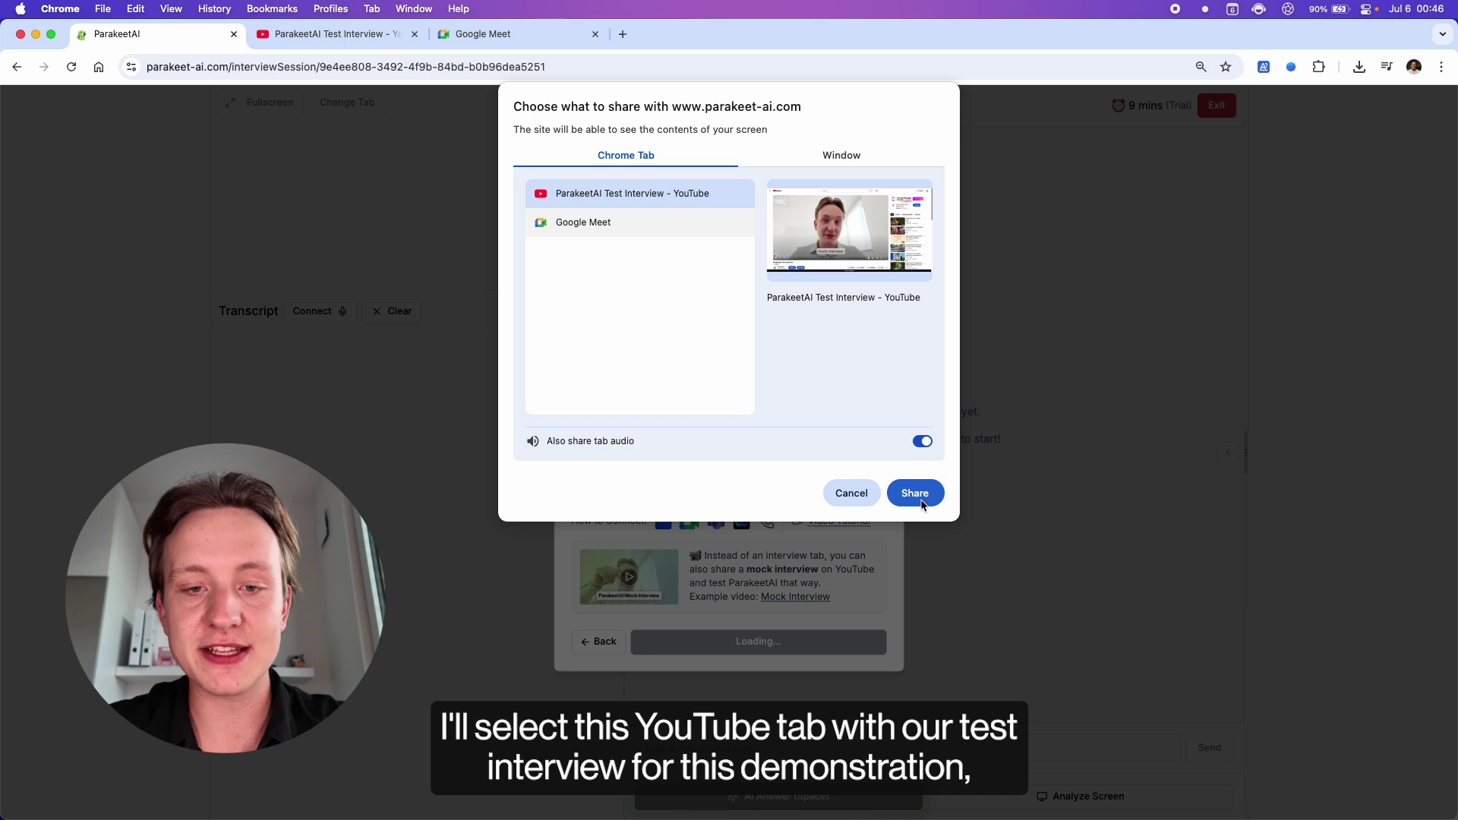
{"action": "left_click", "coordinate": [926, 448]}
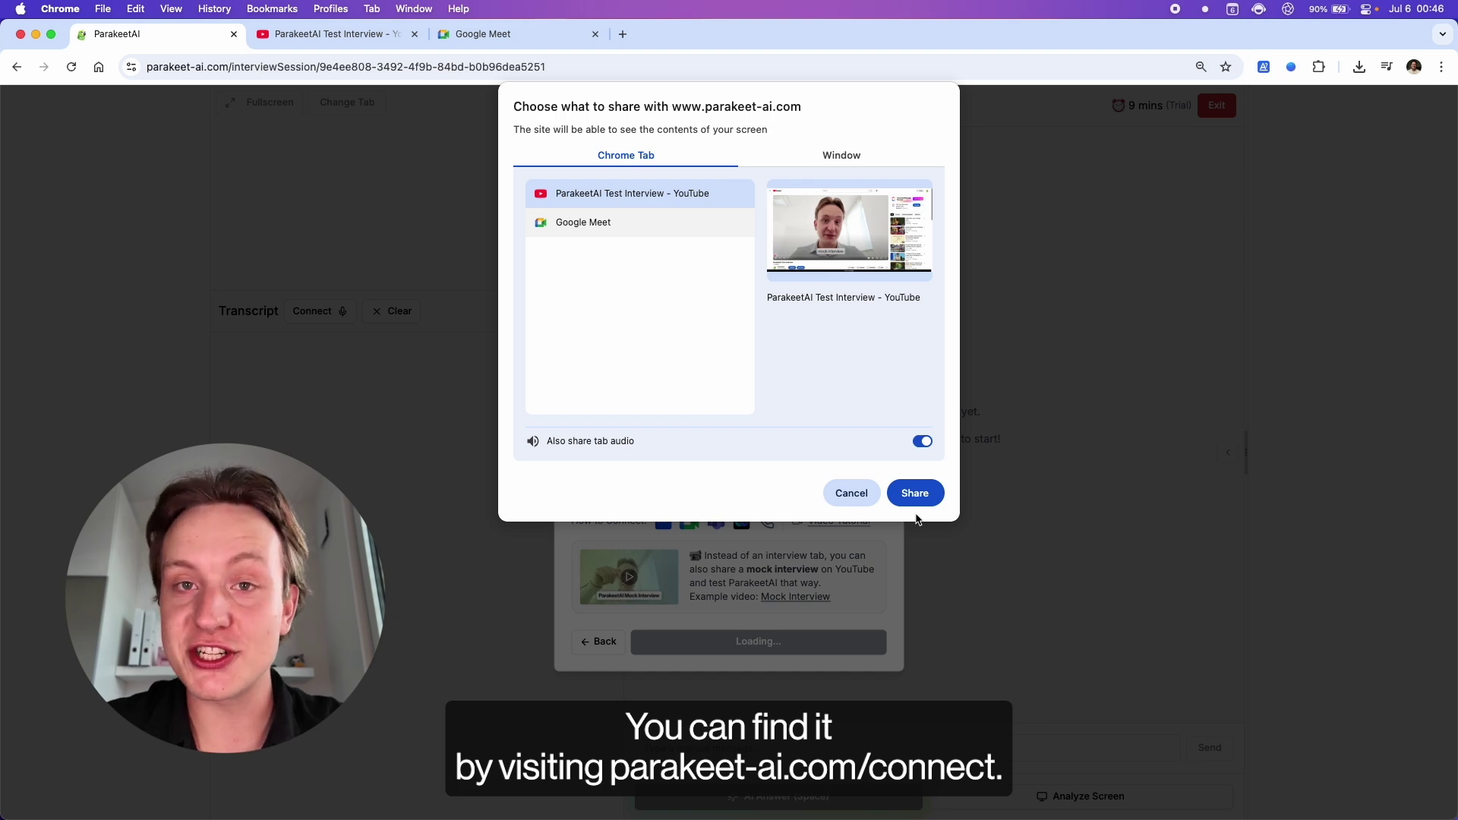
{"action": "left_click", "coordinate": [349, 38]}
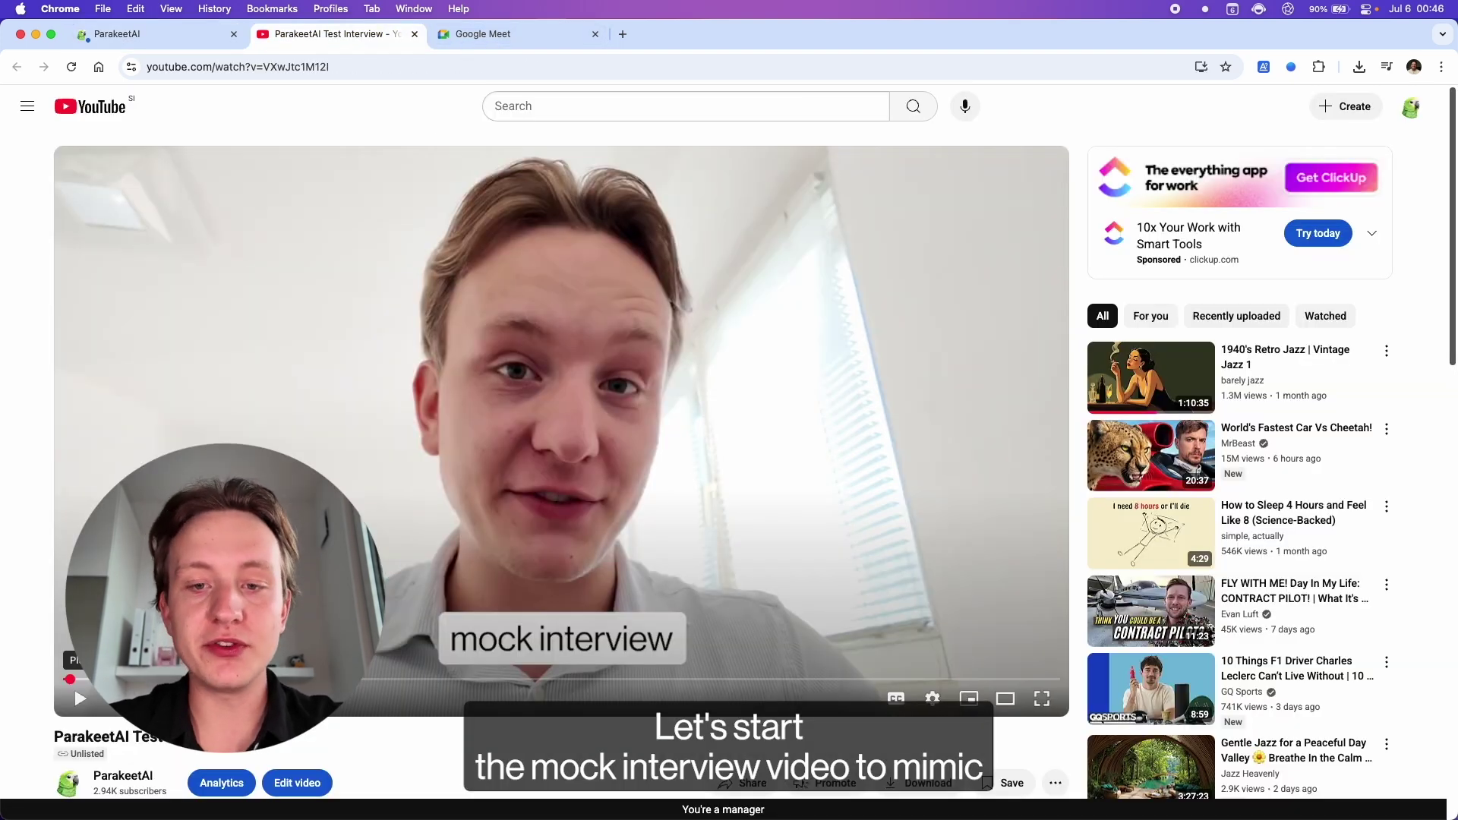
Get an AI answer to 'What are your biggest strengths?' and widen the video and transcript pane.
{"action": "left_click", "coordinate": [174, 38]}
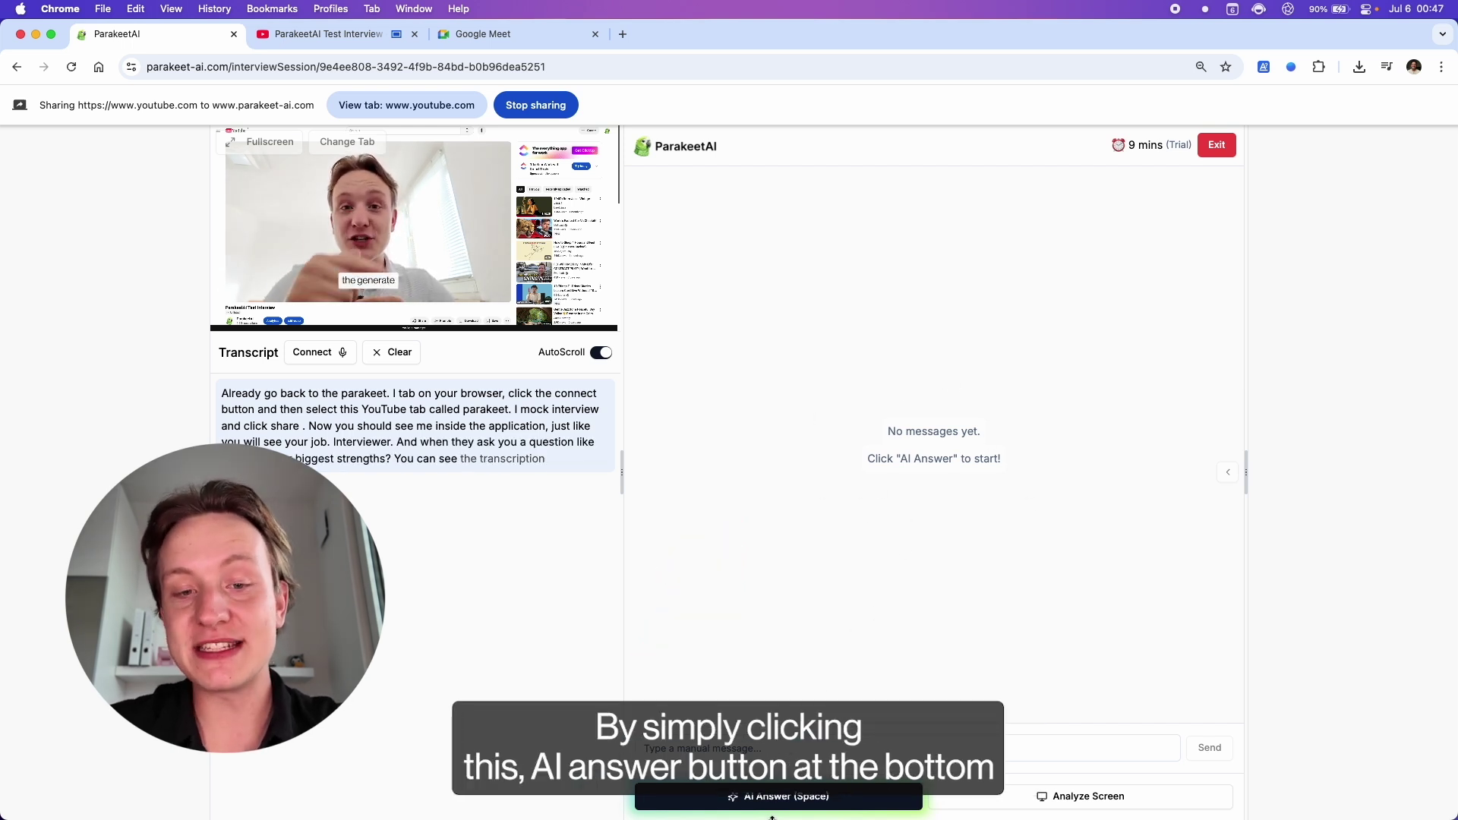
{"action": "left_click", "coordinate": [772, 809]}
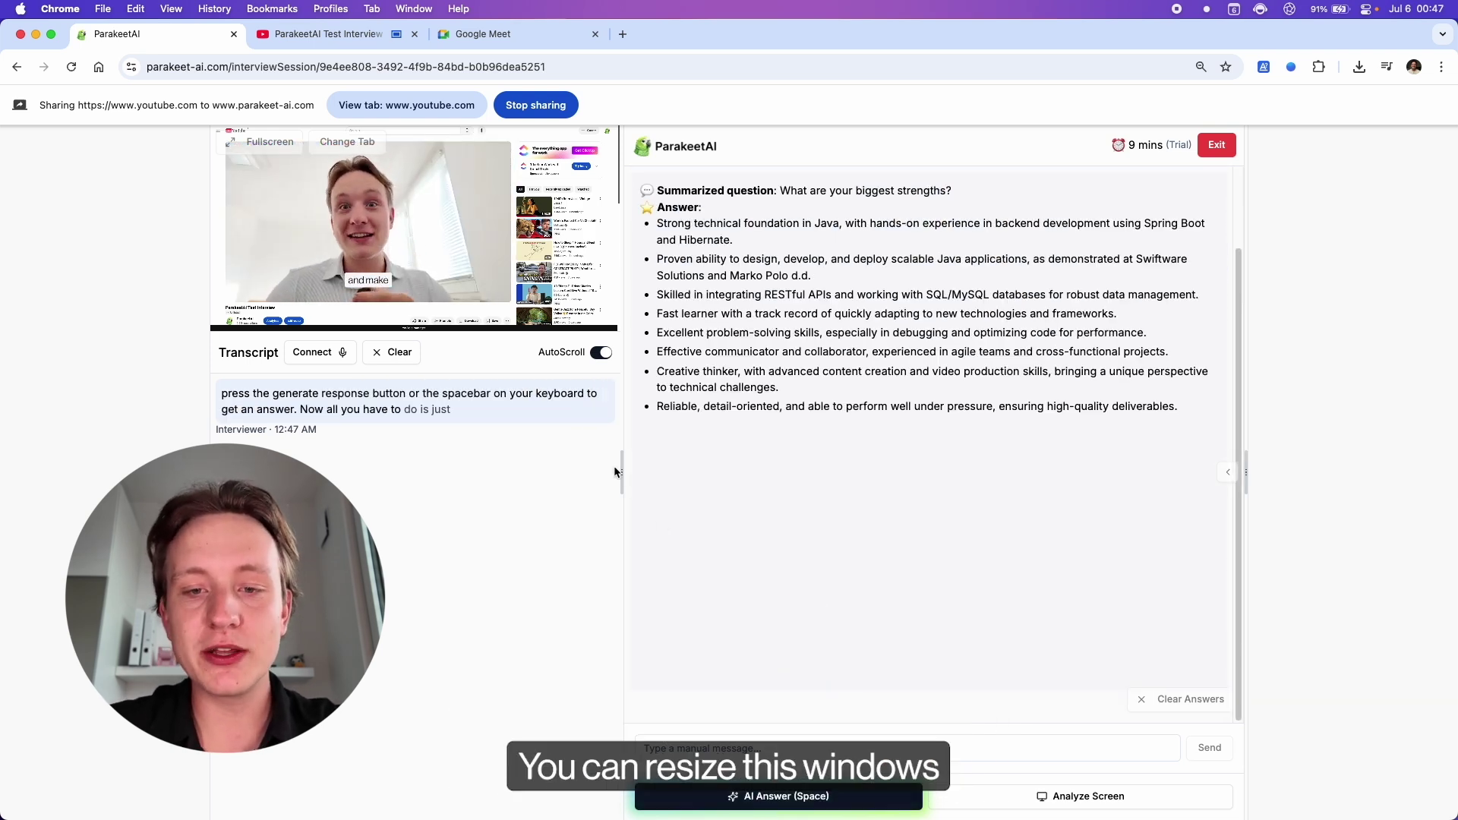
{"action": "left_click_drag", "start_coordinate": [619, 471], "coordinate": [750, 479]}
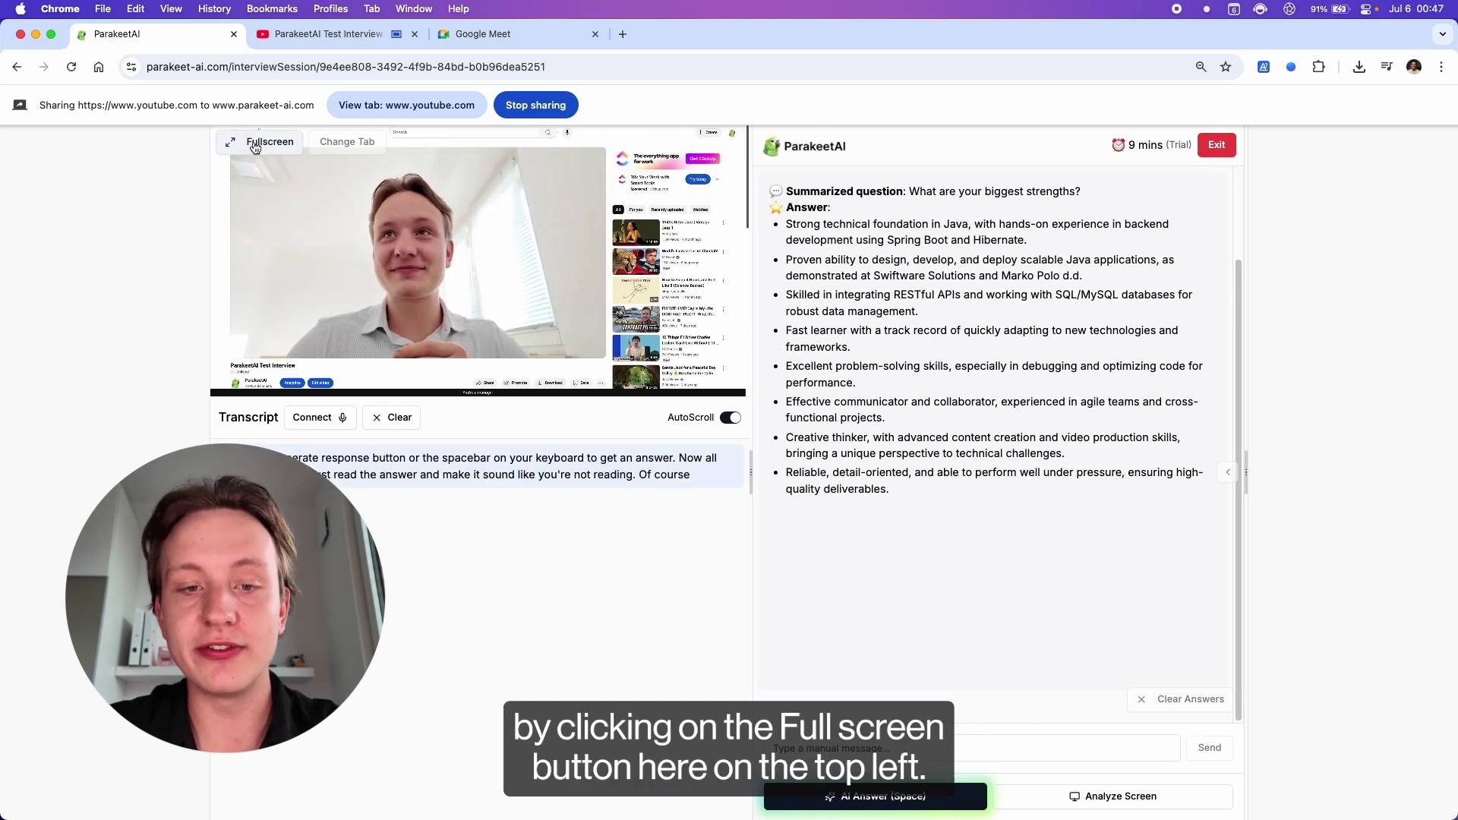
Overlay the meeting full-size, resize the answer panel, then shrink the meeting back to a small panel.
{"action": "left_click", "coordinate": [255, 145]}
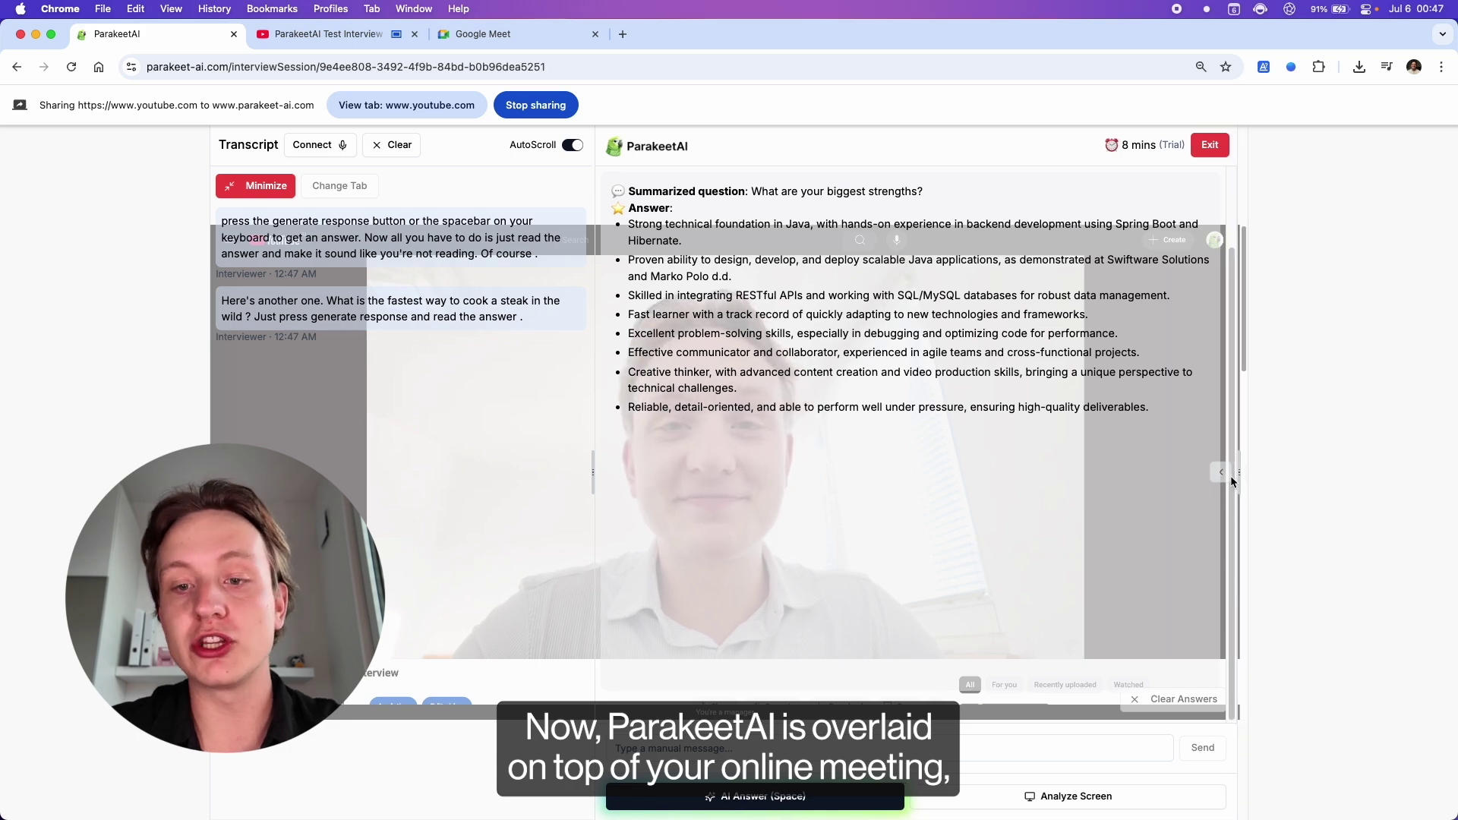
{"action": "left_click_drag", "start_coordinate": [1232, 482], "coordinate": [950, 472]}
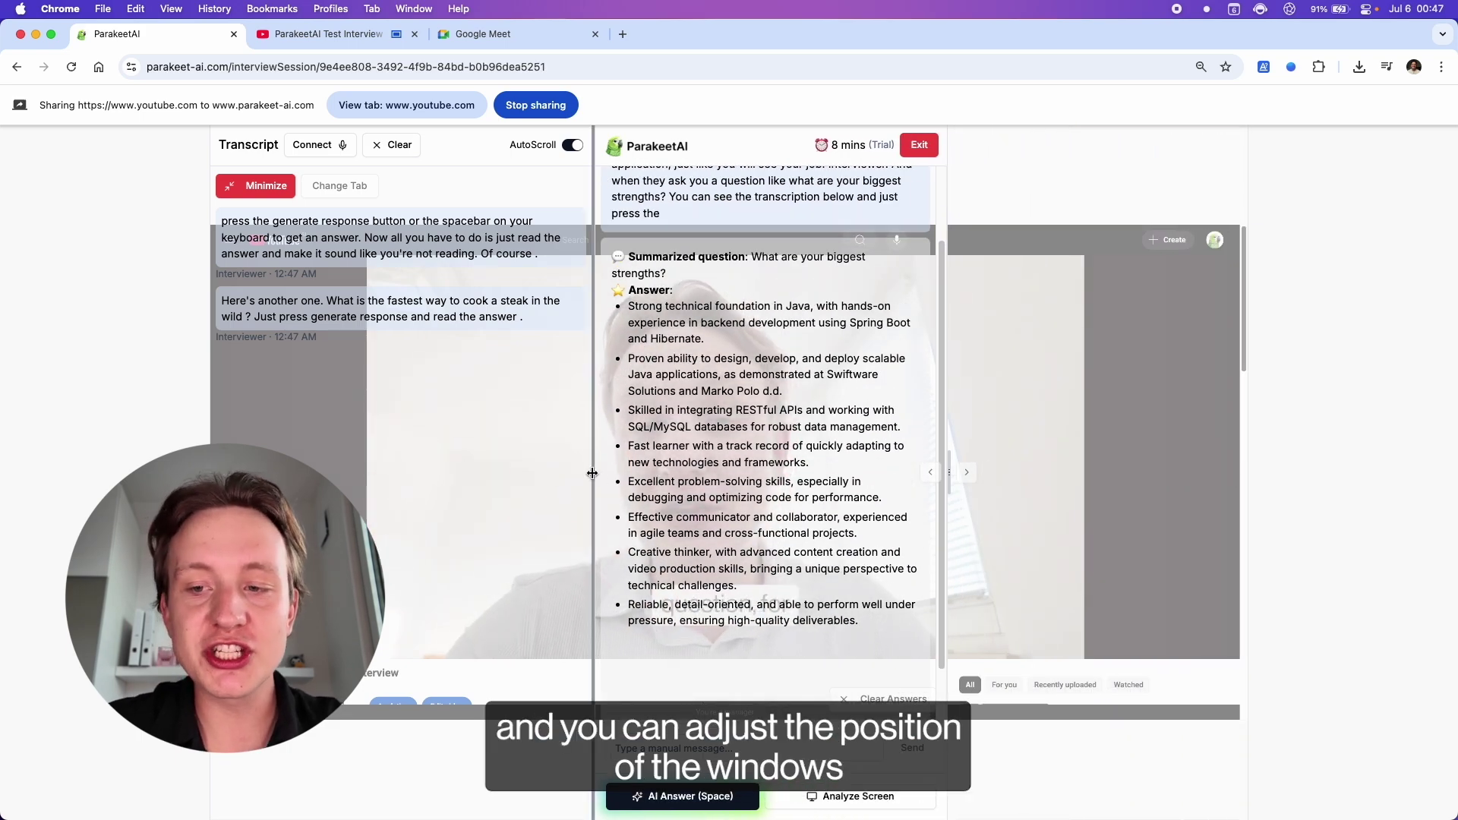
{"action": "left_click_drag", "start_coordinate": [592, 473], "coordinate": [461, 472]}
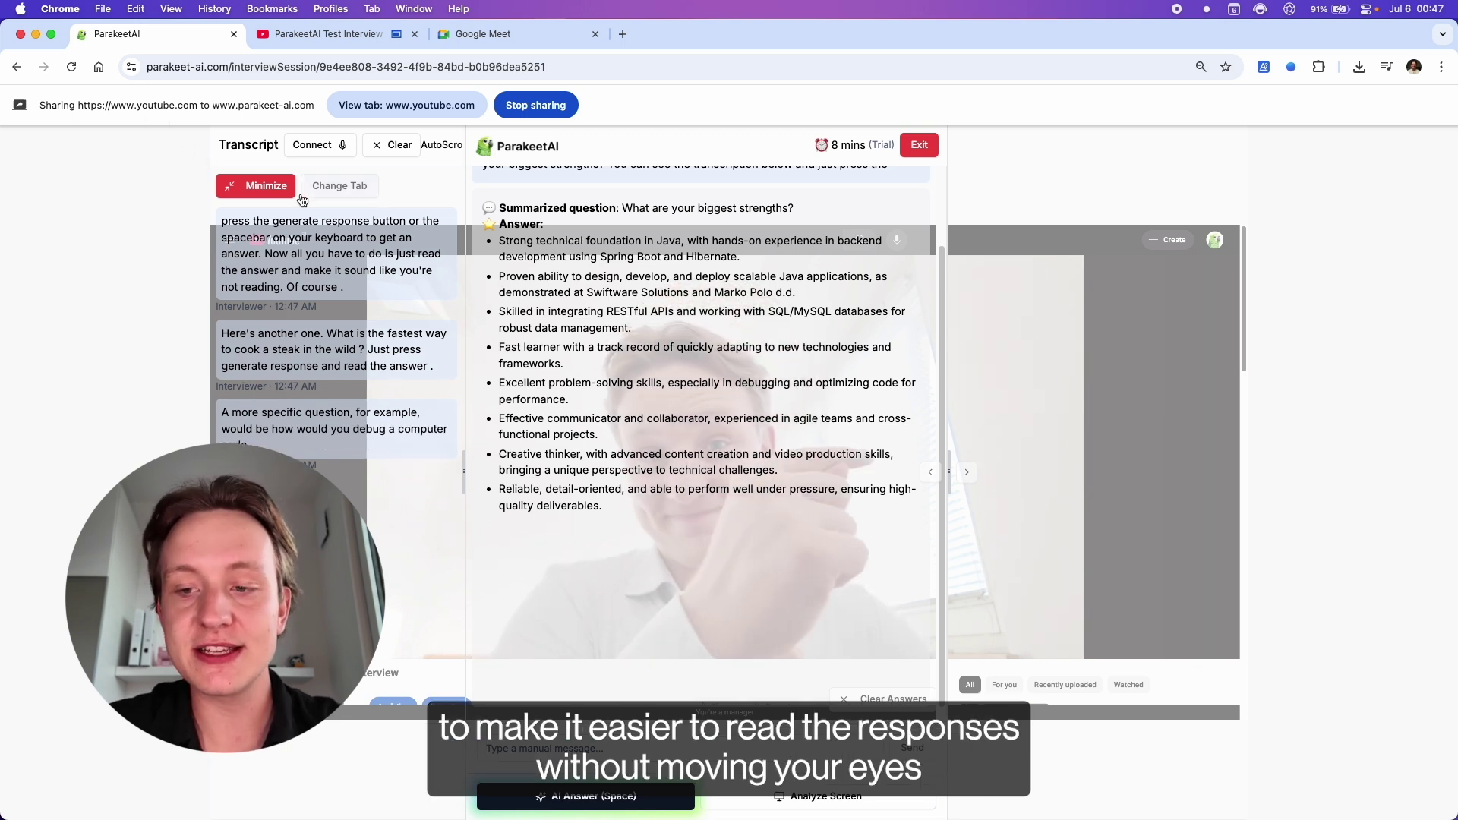
{"action": "left_click", "coordinate": [292, 192]}
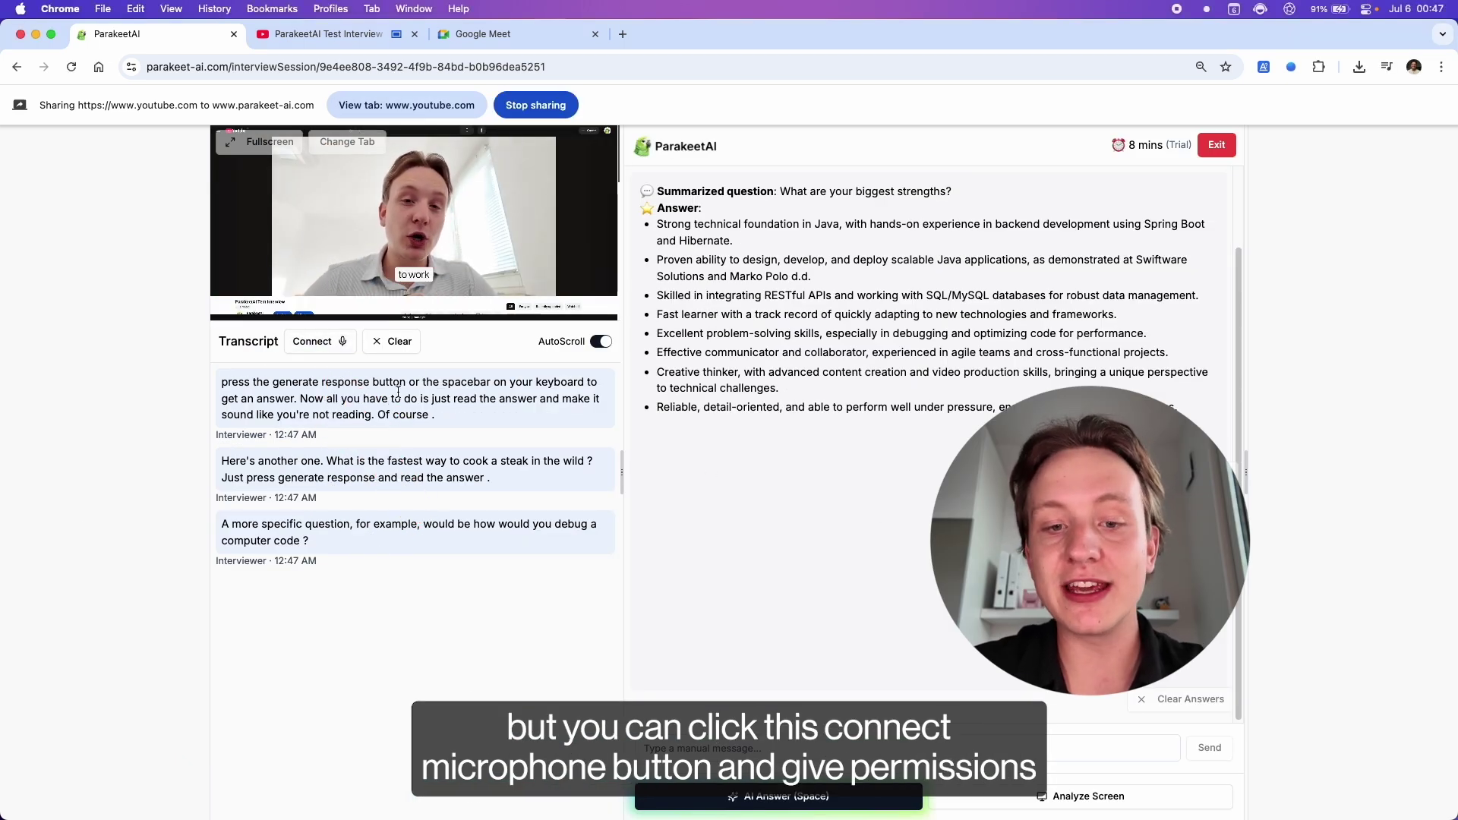
Turn on microphone transcription, clear the transcript, and toggle AutoScroll off and back on.
{"action": "left_click", "coordinate": [331, 347]}
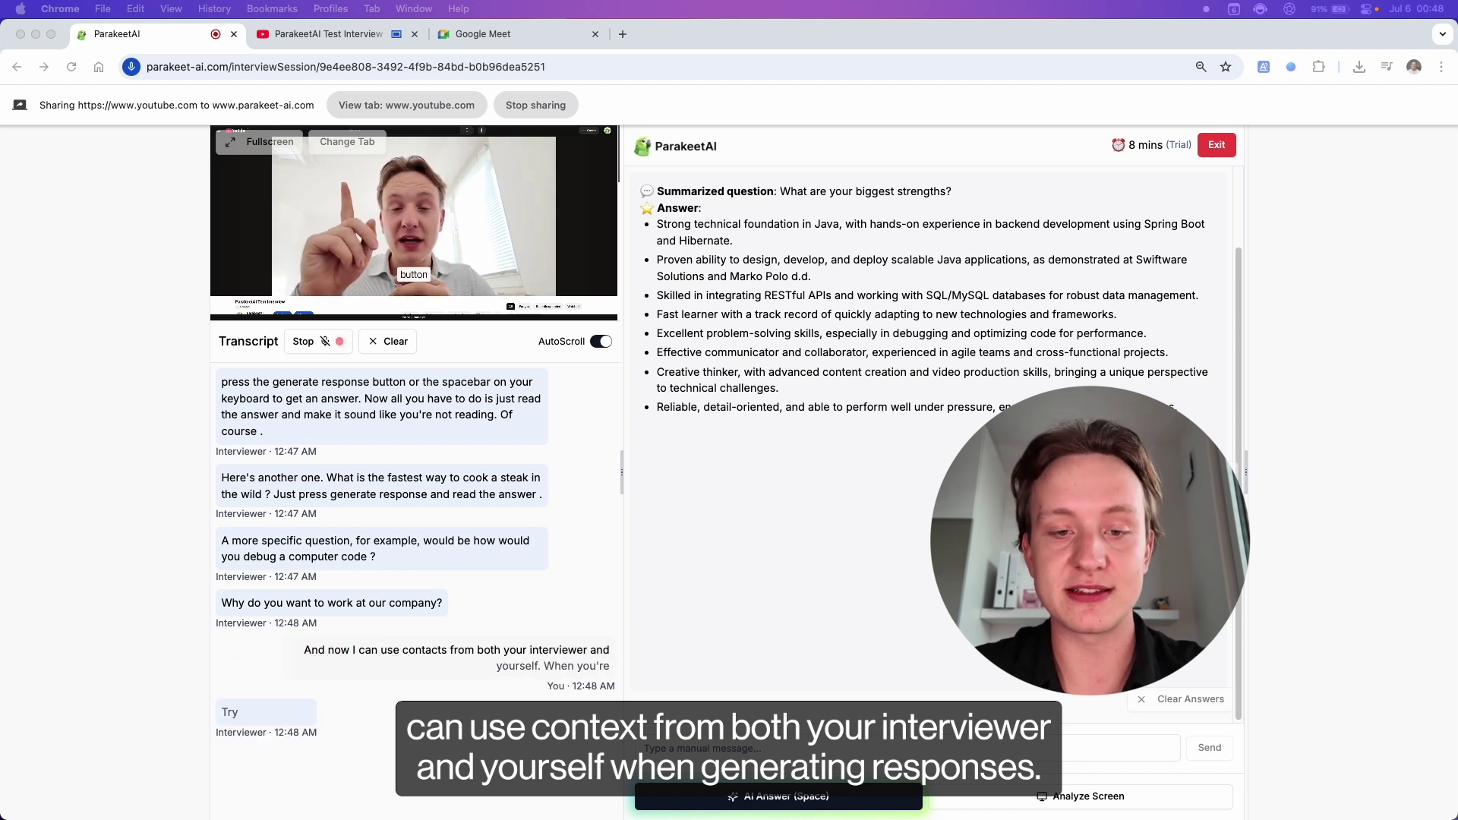
{"action": "left_click", "coordinate": [676, 296]}
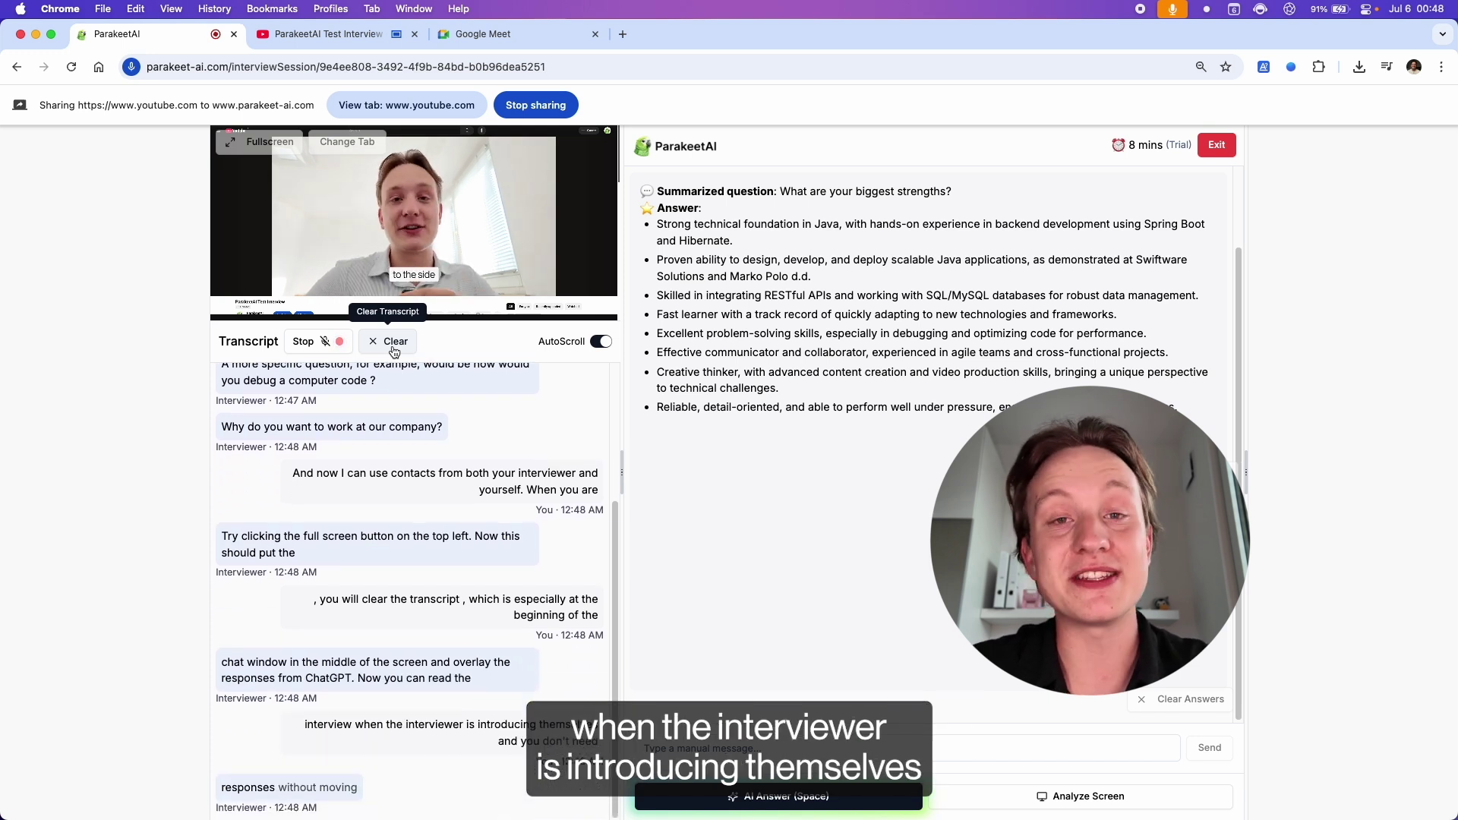
{"action": "left_click", "coordinate": [393, 347]}
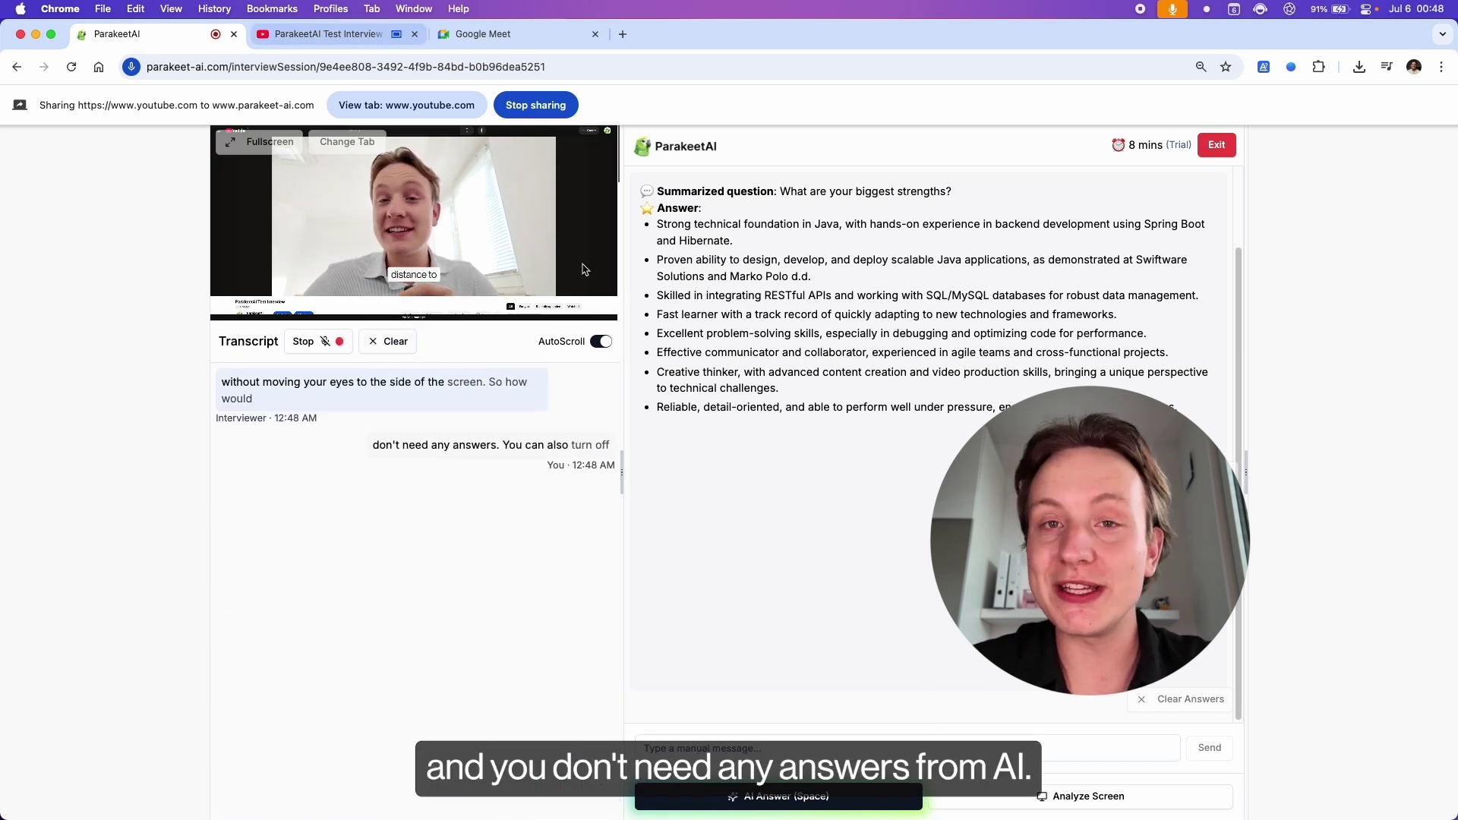
{"action": "left_click", "coordinate": [603, 342]}
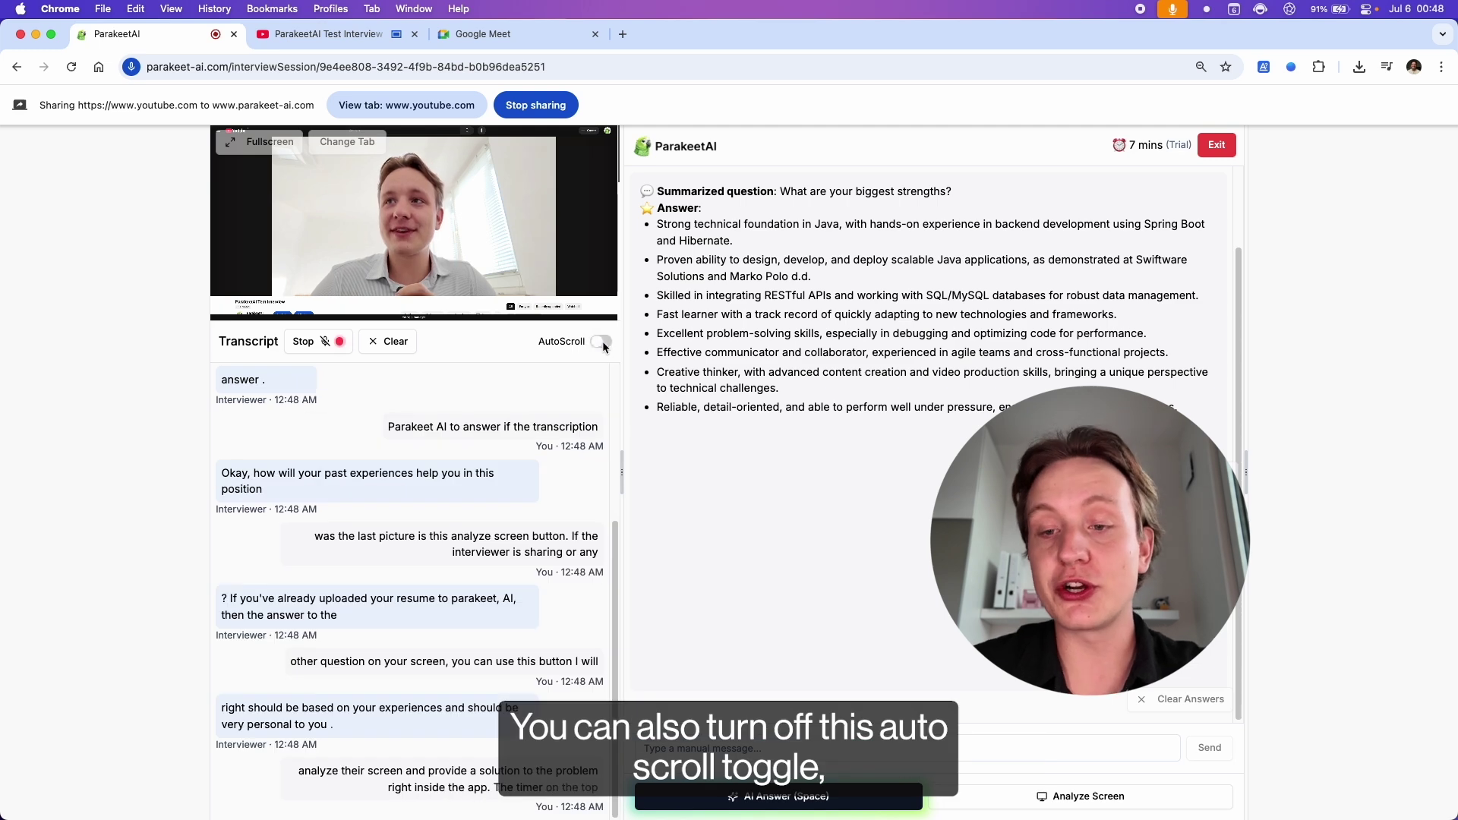
{"action": "scroll", "coordinate": [618, 598], "scroll_direction": "up", "scroll_amount": 1}
{"action": "scroll", "coordinate": [618, 598], "scroll_direction": "up", "scroll_amount": 3}
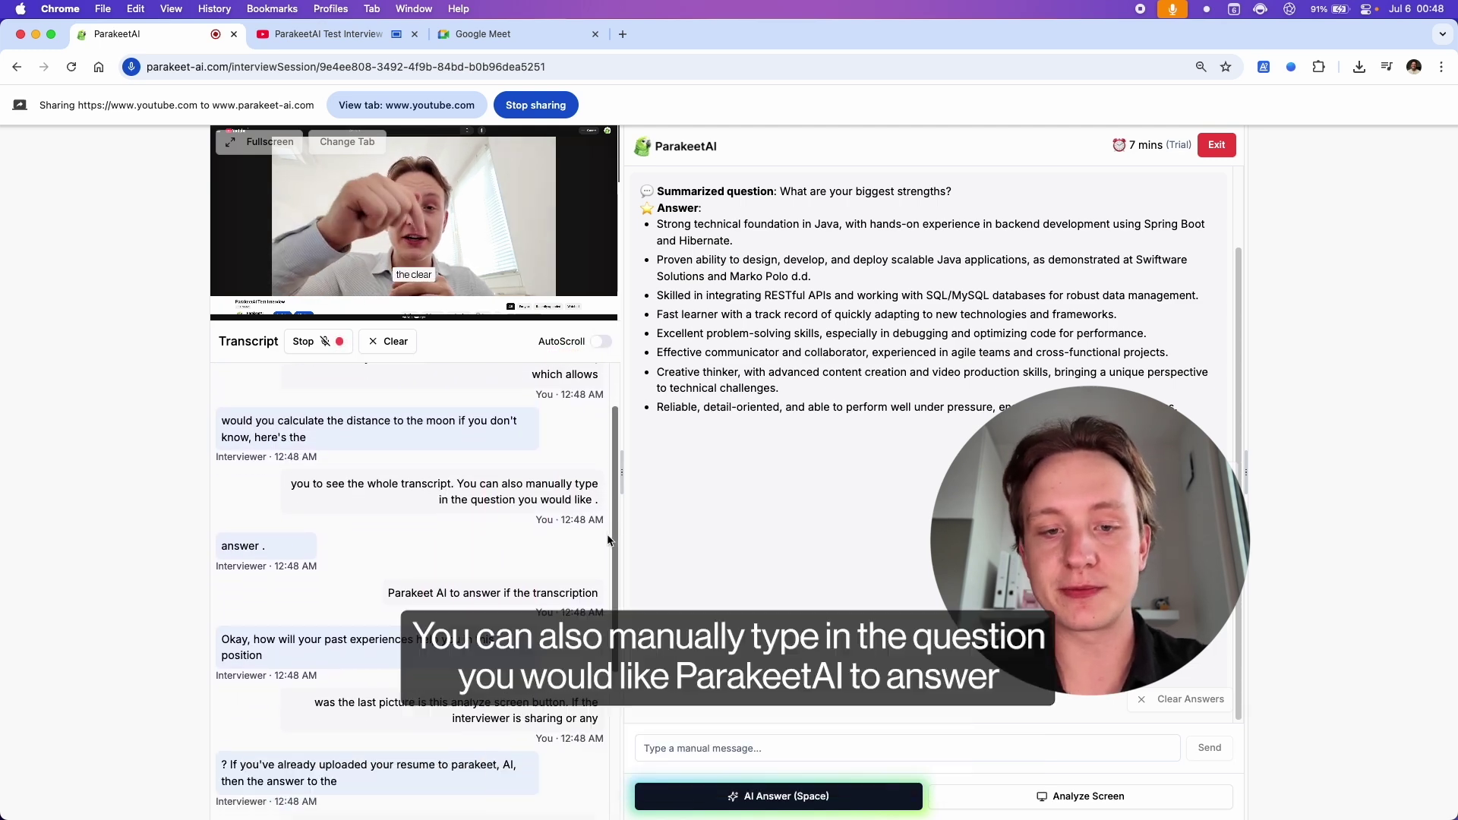
{"action": "left_click", "coordinate": [602, 342]}
Ask the AI manually 'How big is mount Kilimanjaro?'.
{"action": "left_click", "coordinate": [759, 748]}
{"action": "type", "text": "How big is mount Kilimanjaro?"}
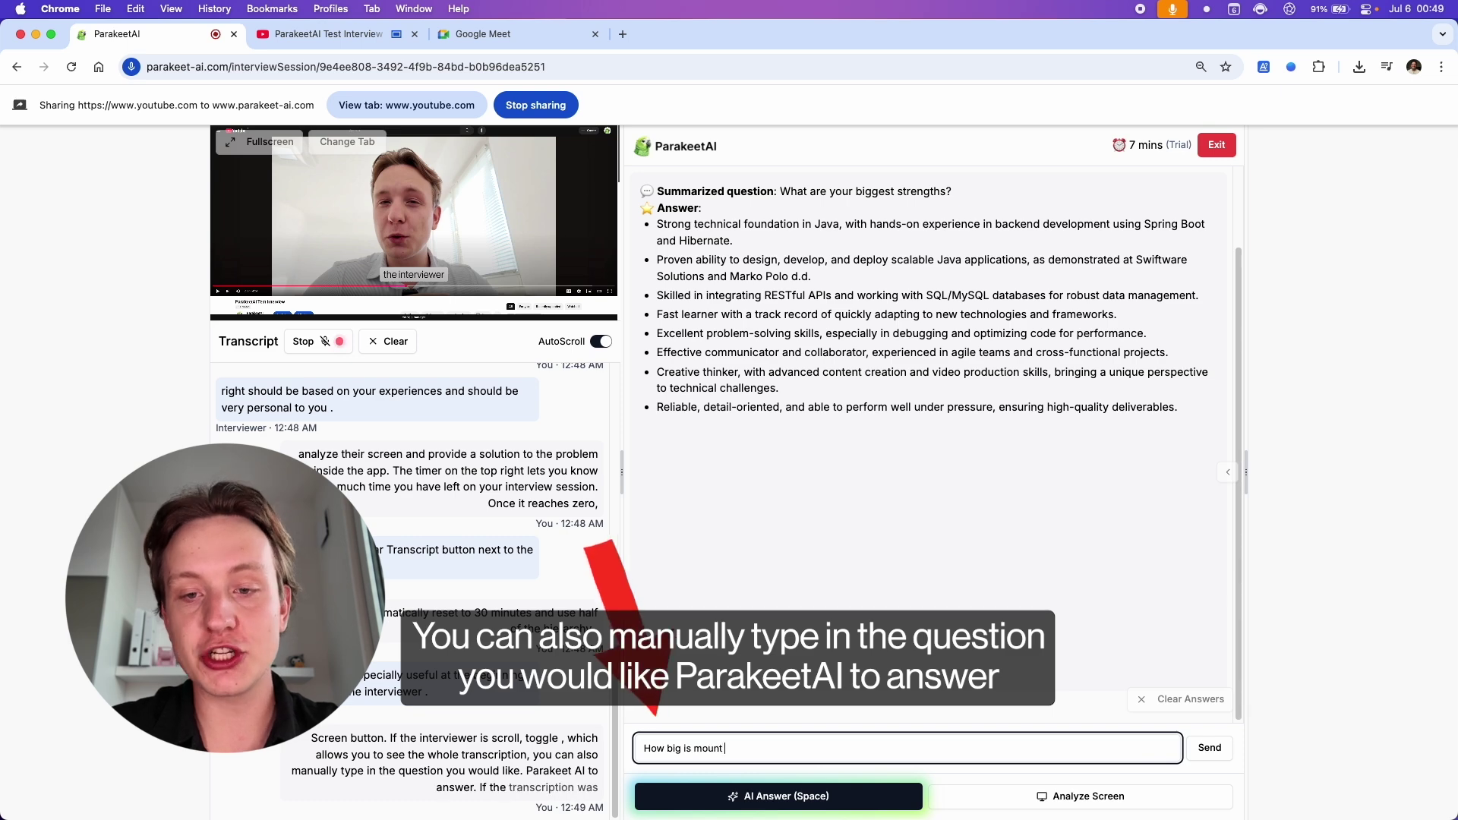
{"action": "key", "text": "Return"}
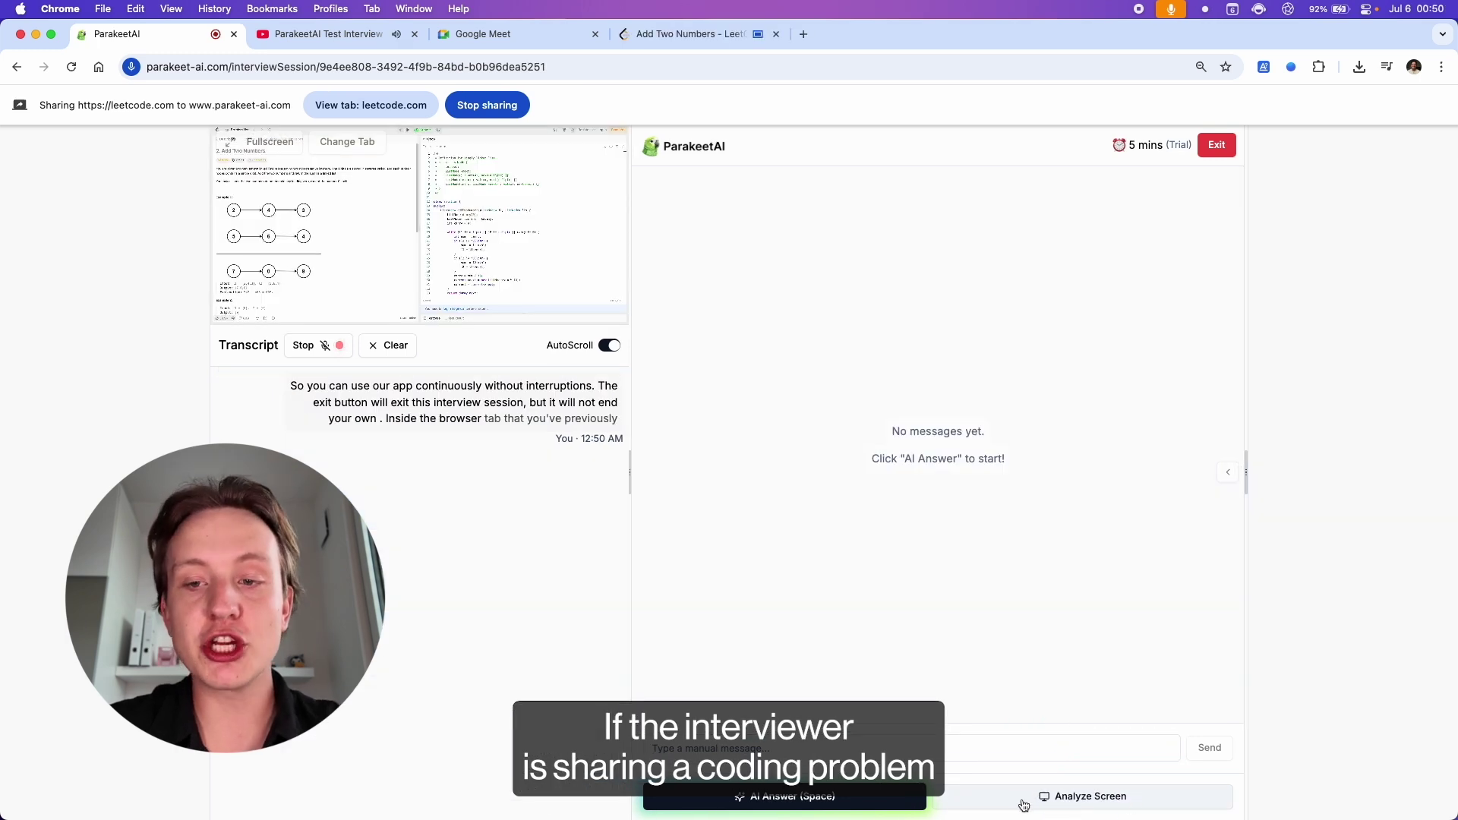
Analyze the shared screen to get a C++ solution for LeetCode's Add Two Numbers problem.
{"action": "left_click", "coordinate": [1025, 803]}
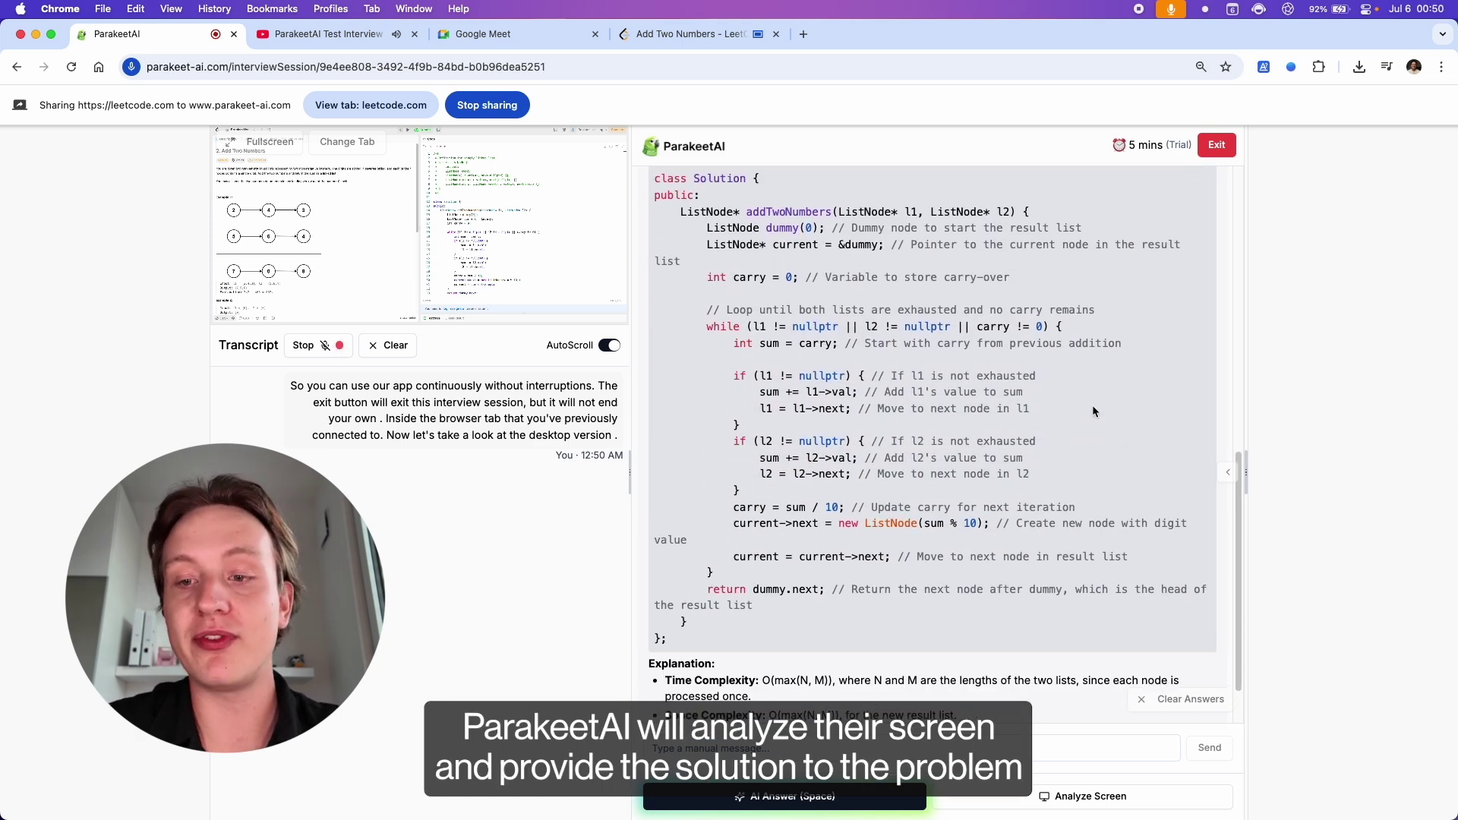
{"action": "scroll", "coordinate": [1092, 407], "scroll_direction": "up", "scroll_amount": 15}
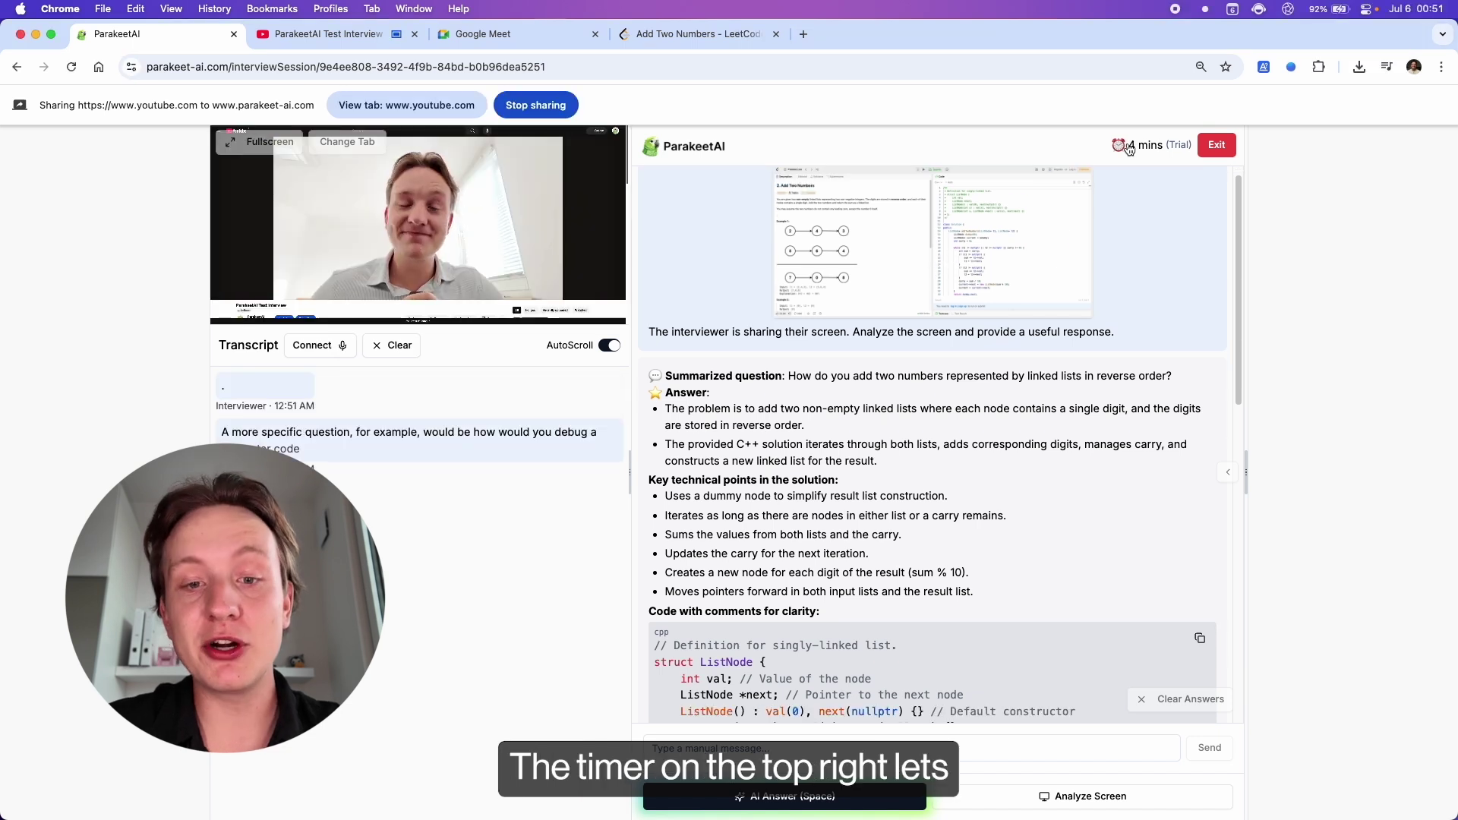
{"action": "mouse_move", "coordinate": [1167, 150]}
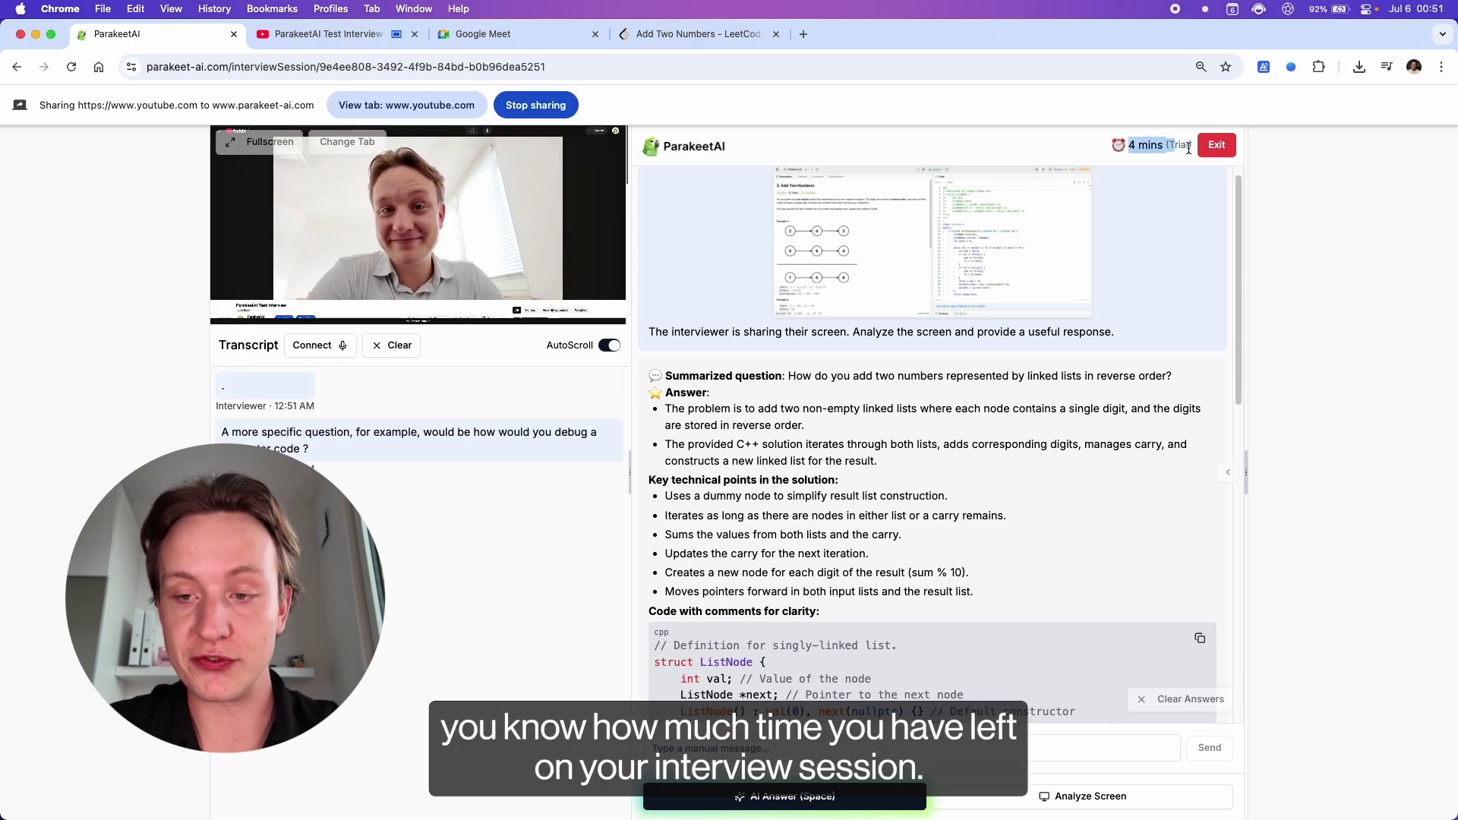
{"action": "mouse_move", "coordinate": [1124, 144]}
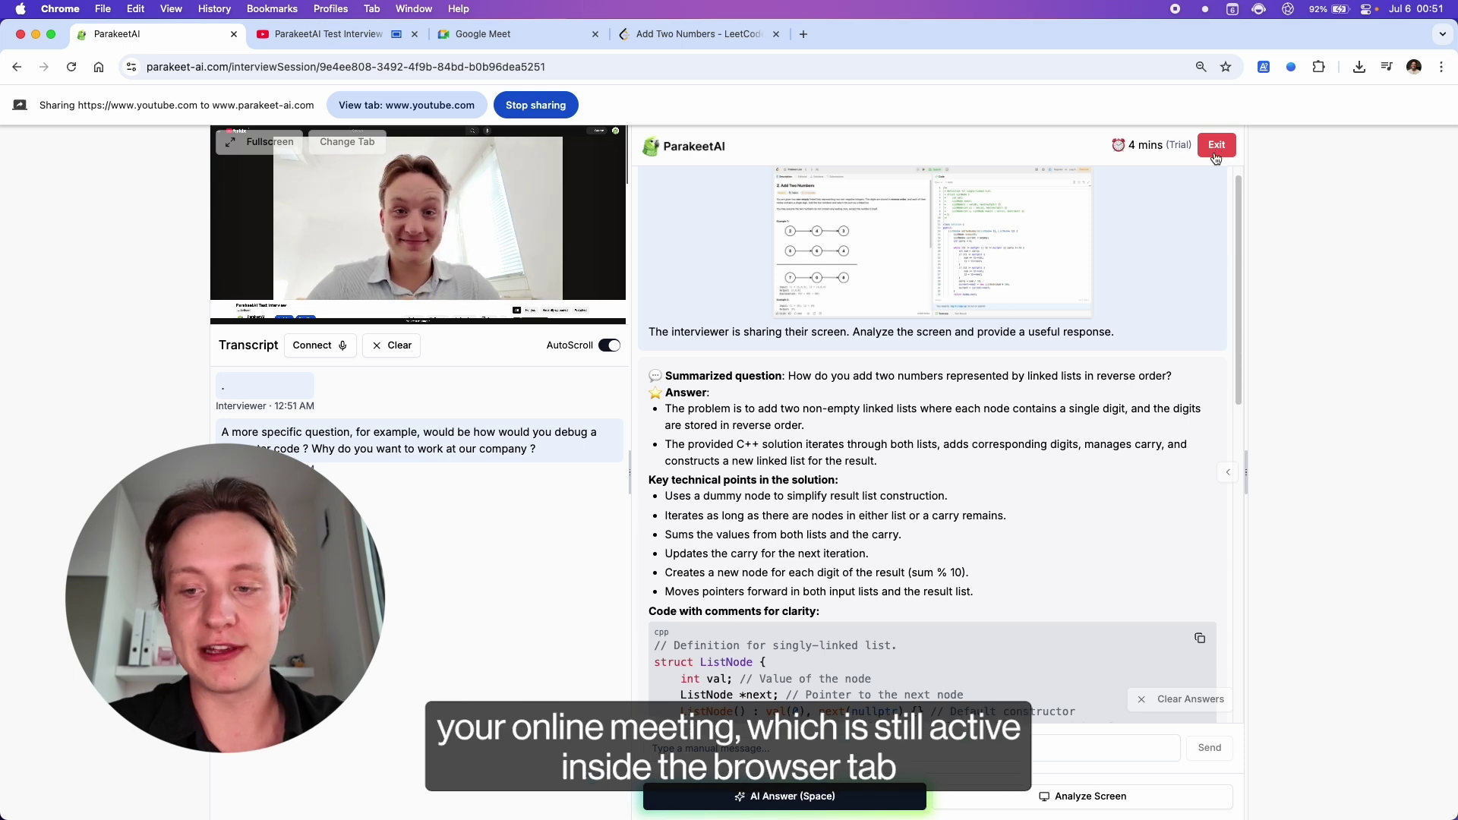
End the current session and start a new trial session for a Developer role at Microsoft.
{"action": "left_click", "coordinate": [1215, 149]}
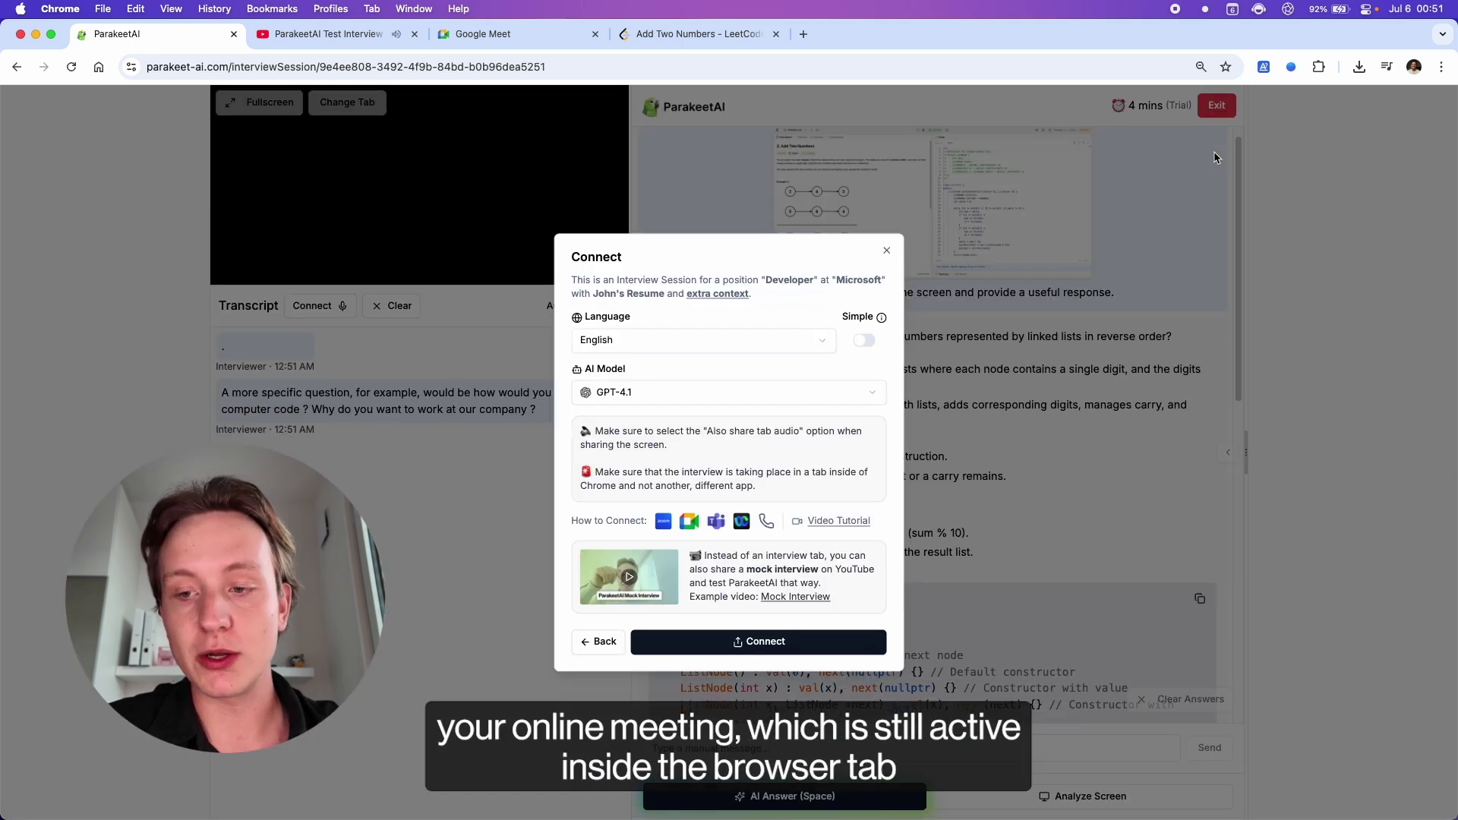
{"action": "left_click", "coordinate": [887, 251]}
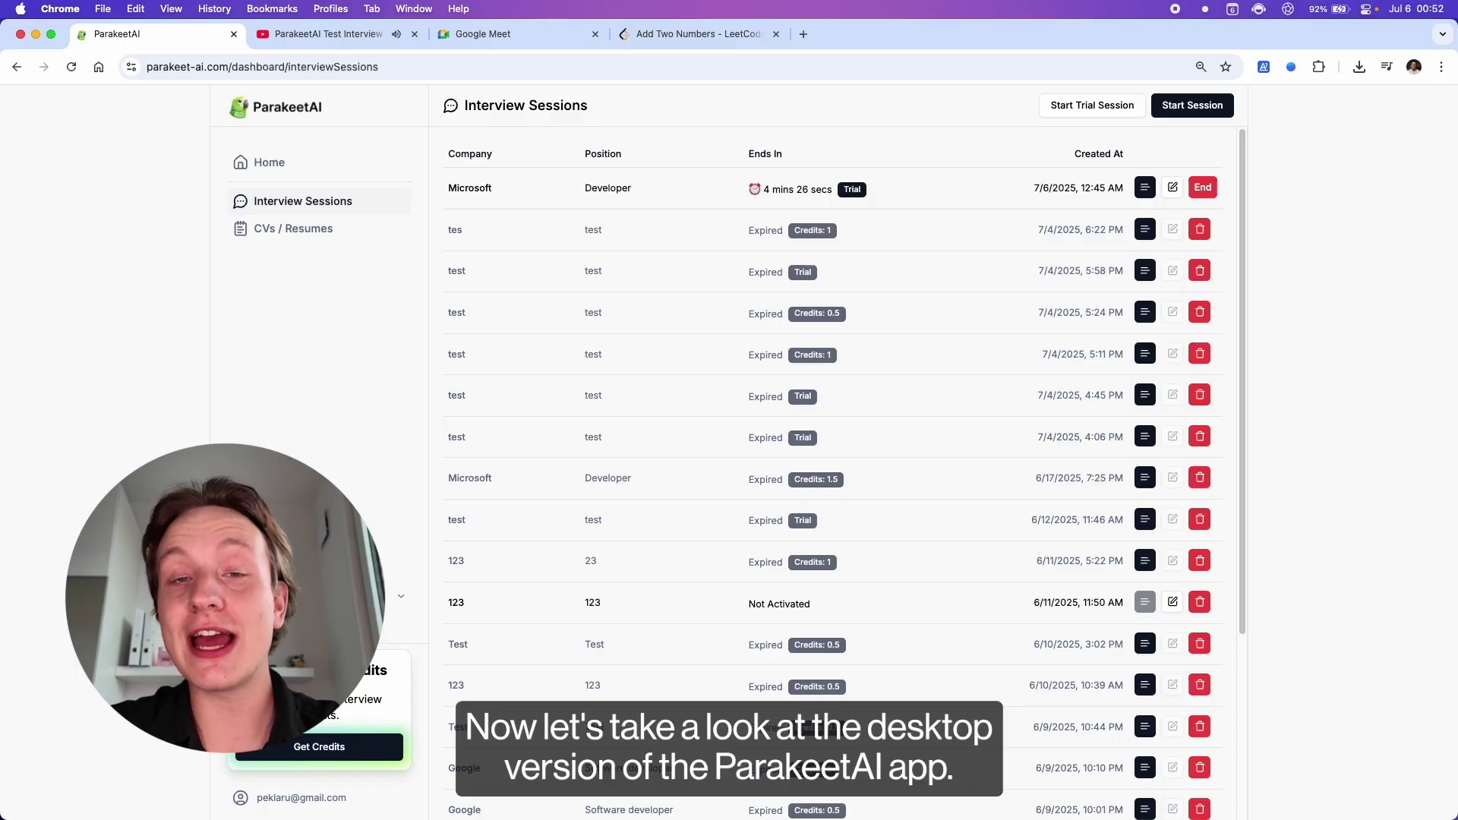
{"action": "key", "text": "super+space"}
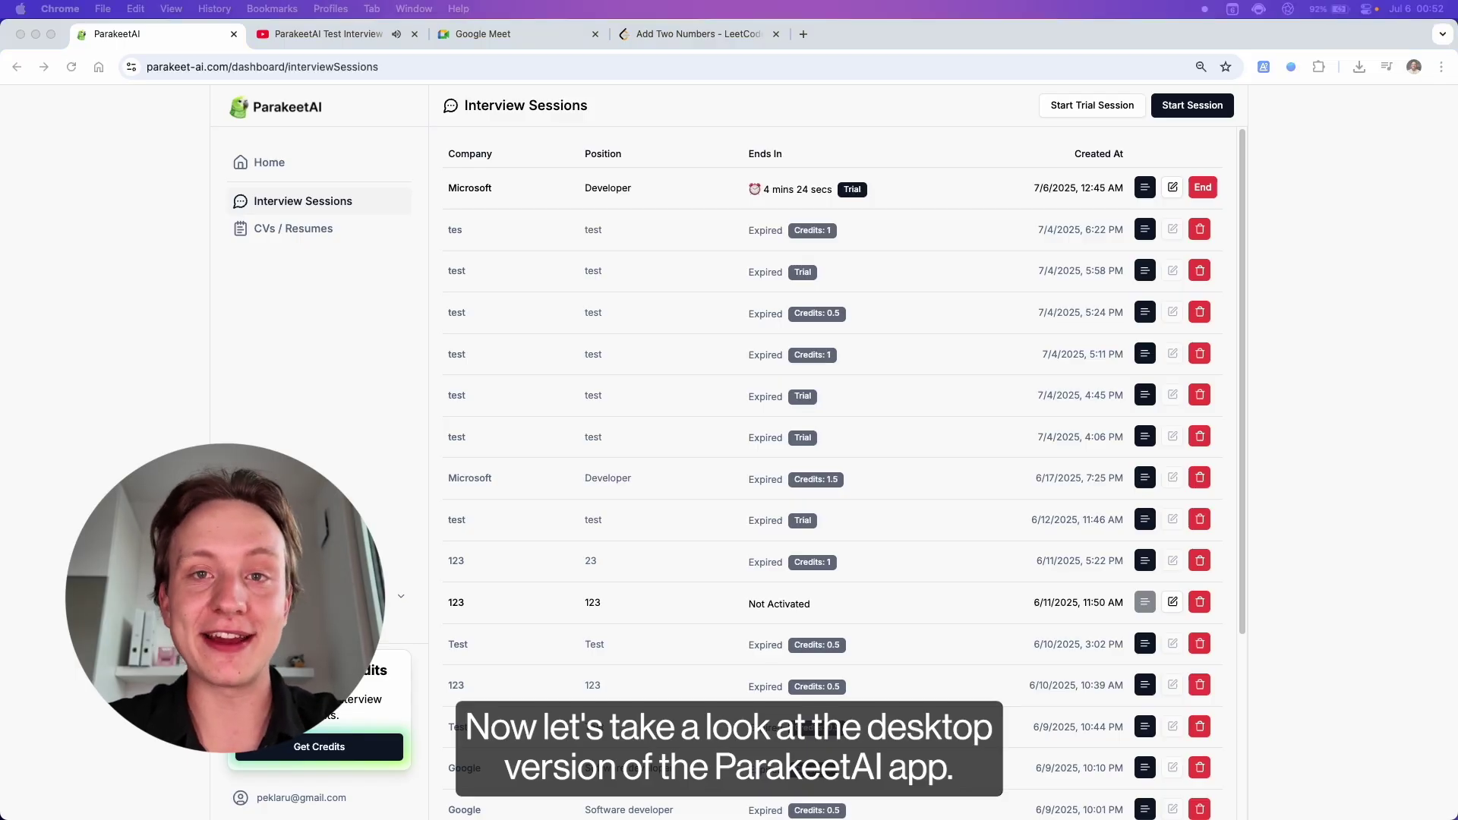
{"action": "type", "text": "Micro"}
{"action": "type", "text": "soft"}
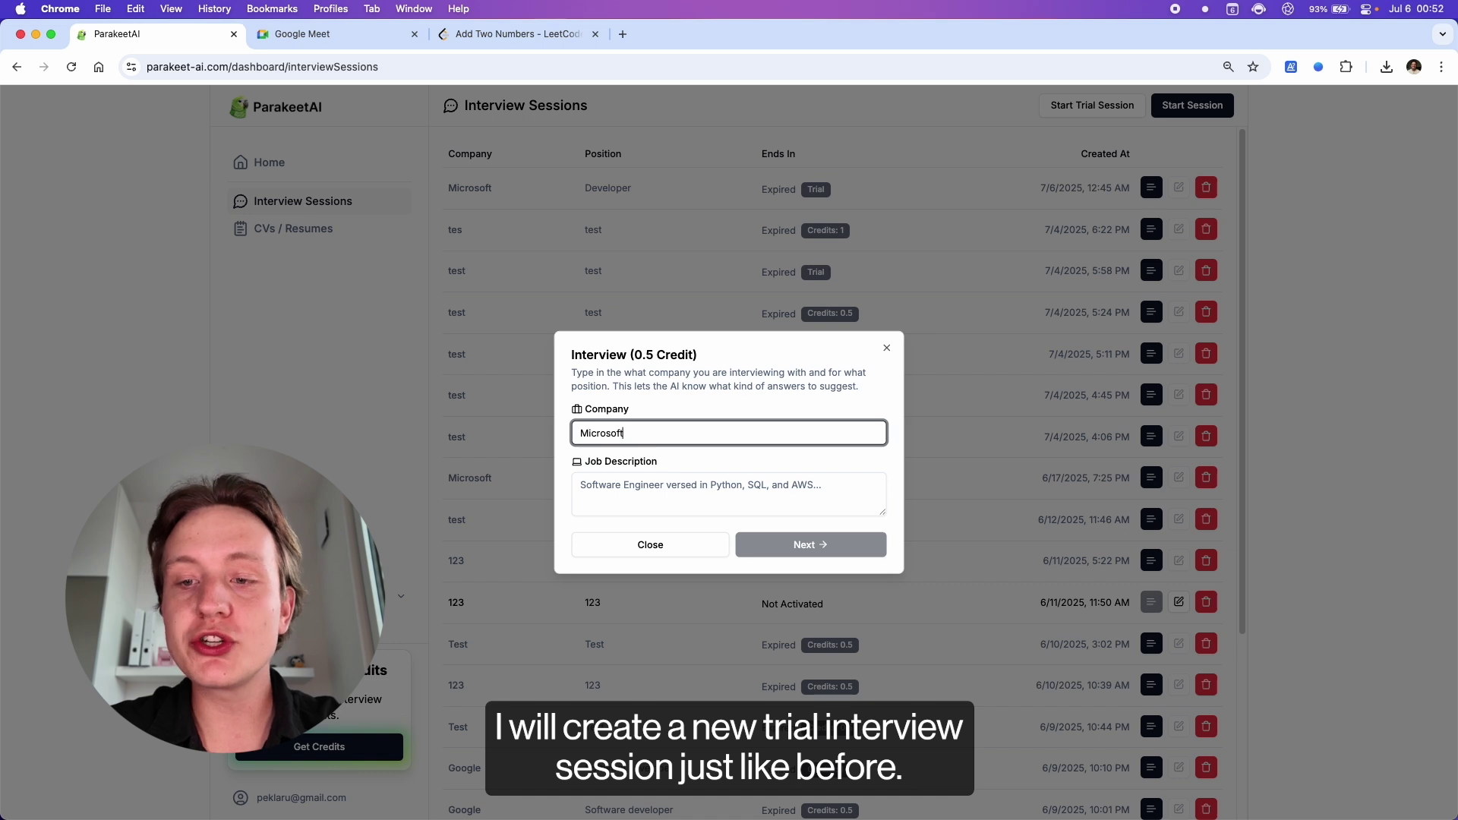
{"action": "key", "text": "Tab"}
{"action": "type", "text": "Developer"}
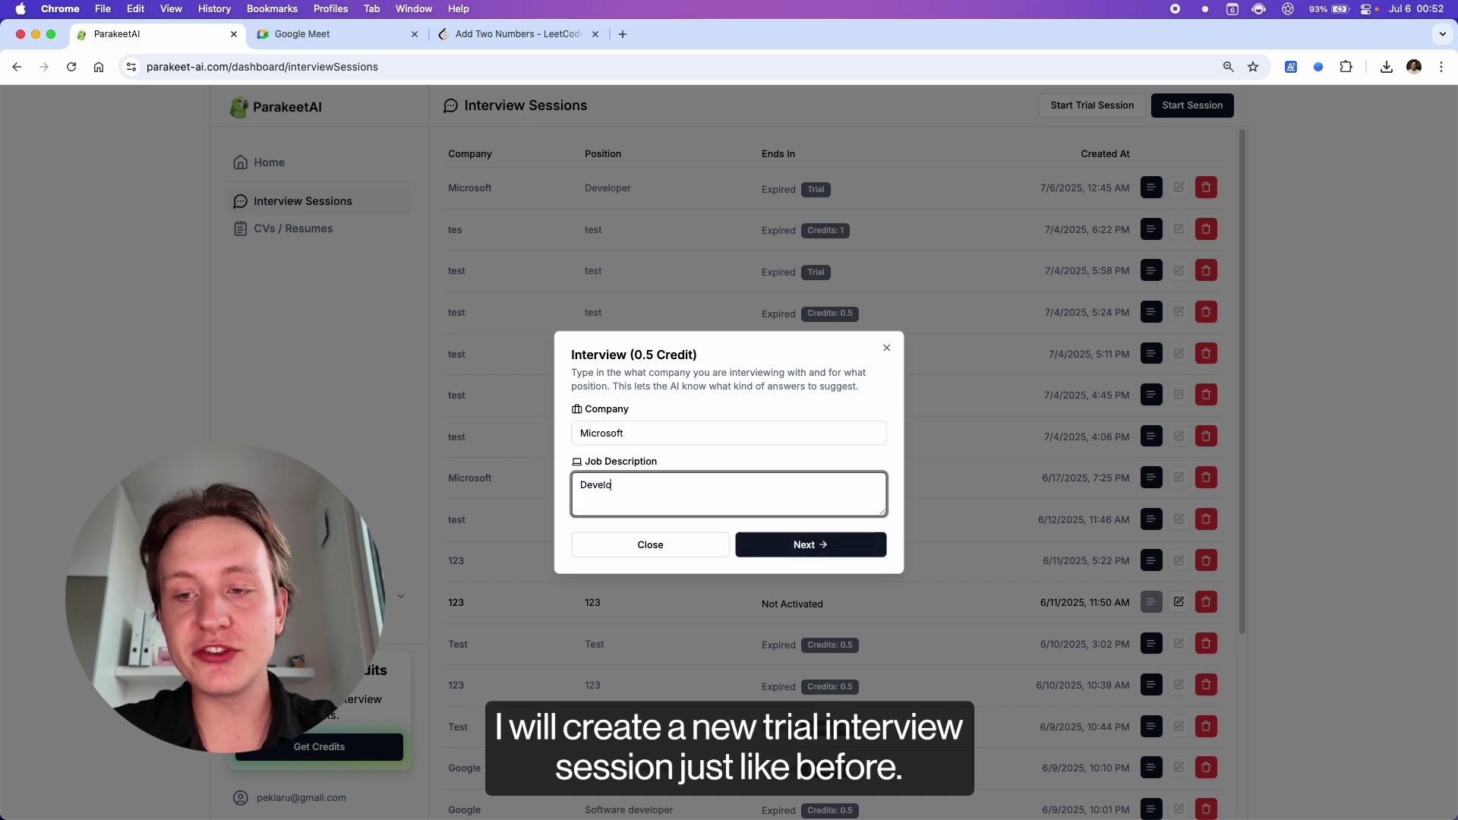
Accept the default language and transcript settings and choose to connect via the Desktop App.
{"action": "left_click", "coordinate": [811, 544]}
{"action": "left_click", "coordinate": [809, 596]}
{"action": "left_click", "coordinate": [812, 547]}
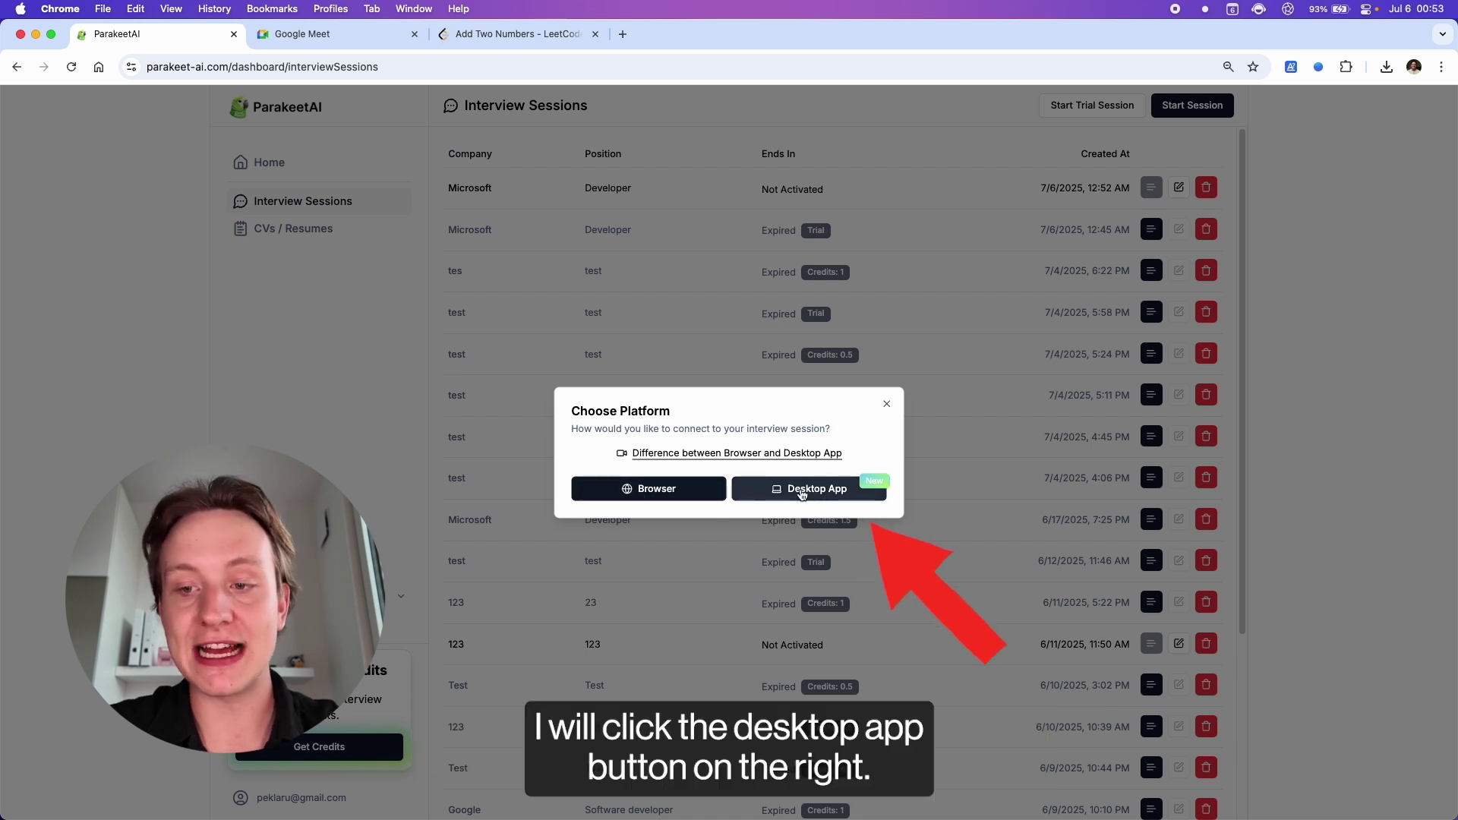
{"action": "left_click", "coordinate": [832, 497]}
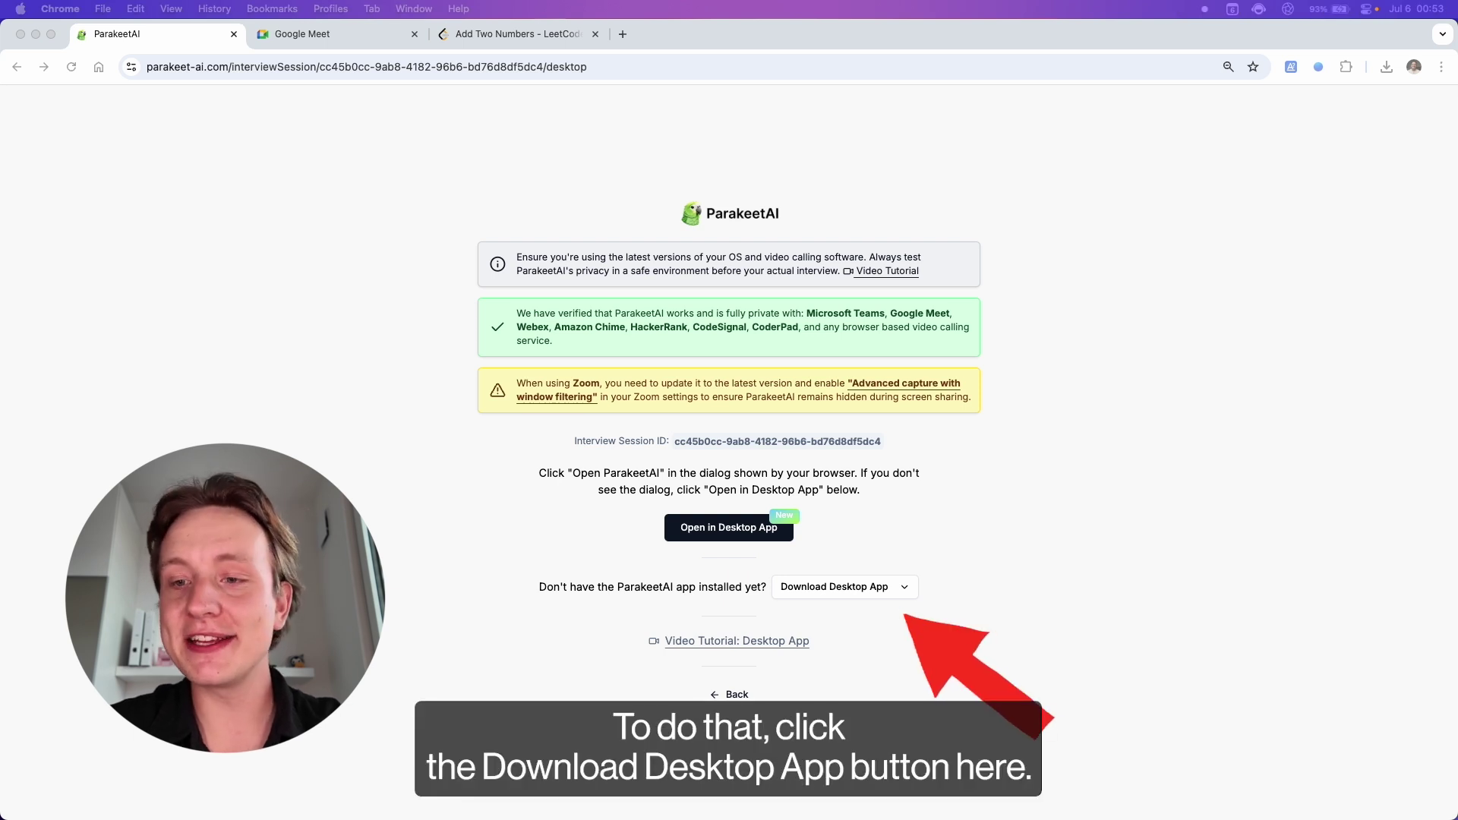
Download the Mac desktop app and drag ParakeetAI from the .dmg into Applications.
{"action": "left_click", "coordinate": [902, 588]}
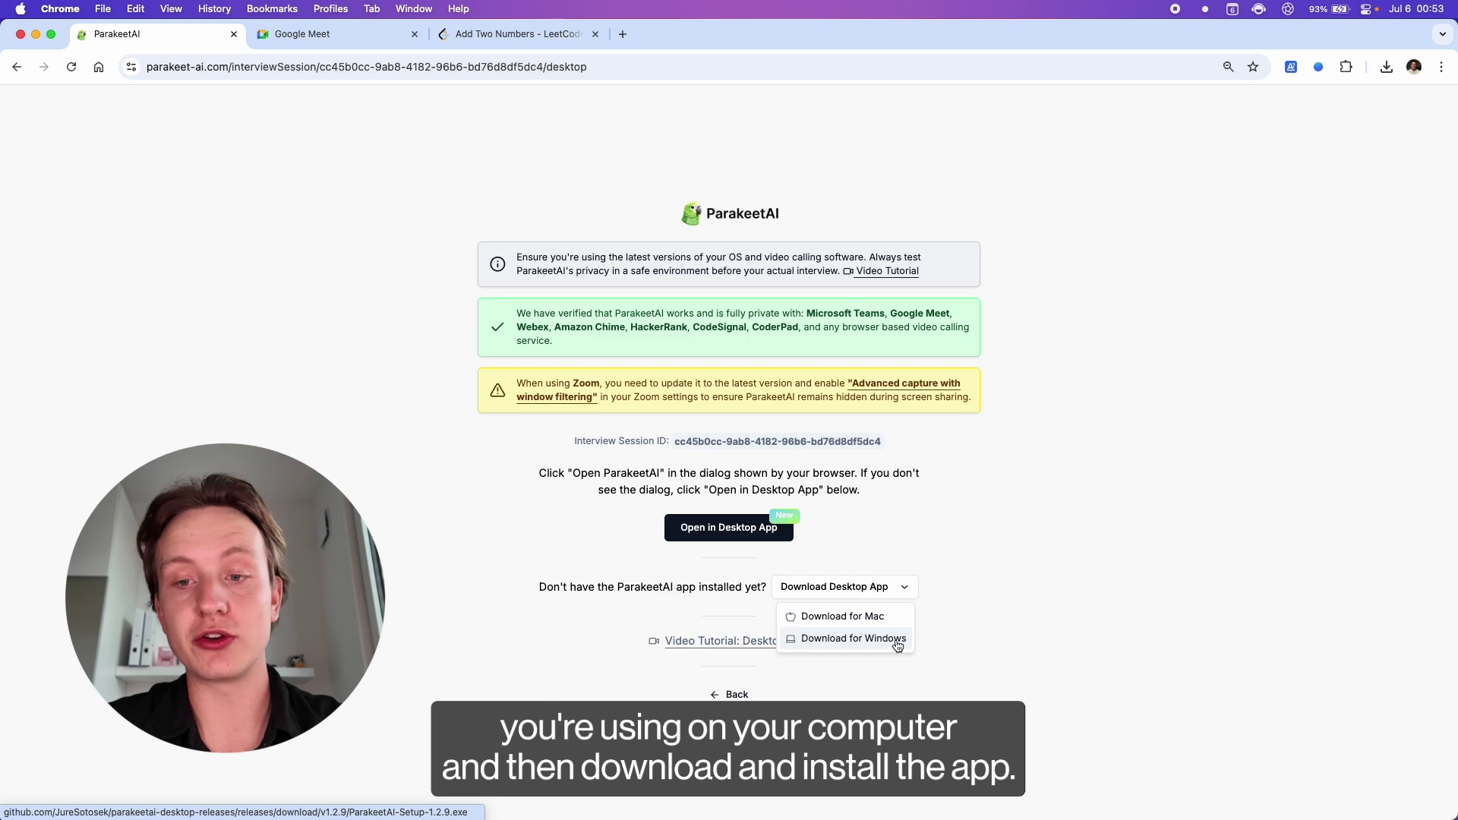
{"action": "left_click", "coordinate": [877, 617]}
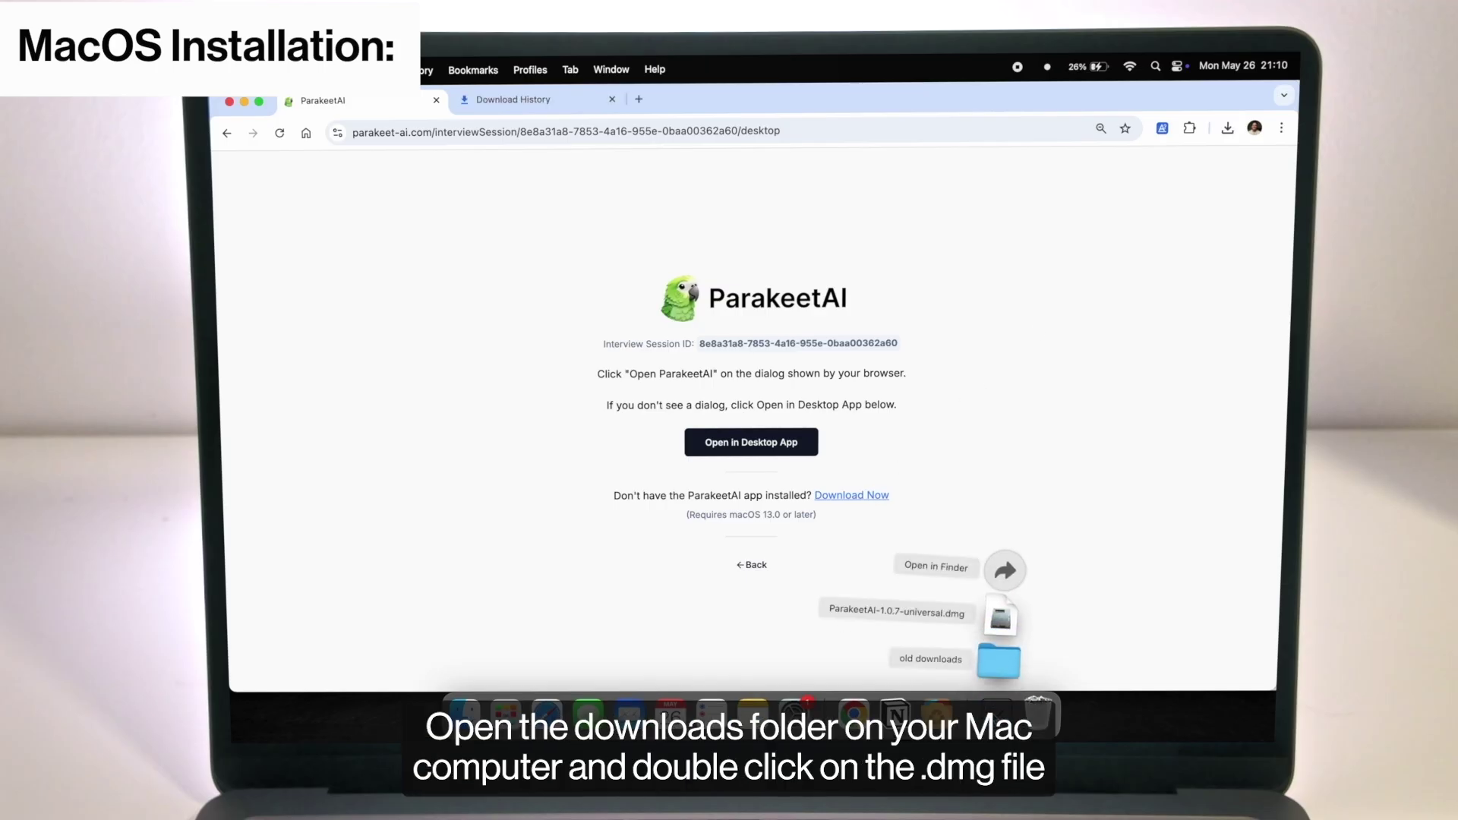
{"action": "left_click", "coordinate": [1005, 569]}
{"action": "left_click", "coordinate": [1012, 399]}
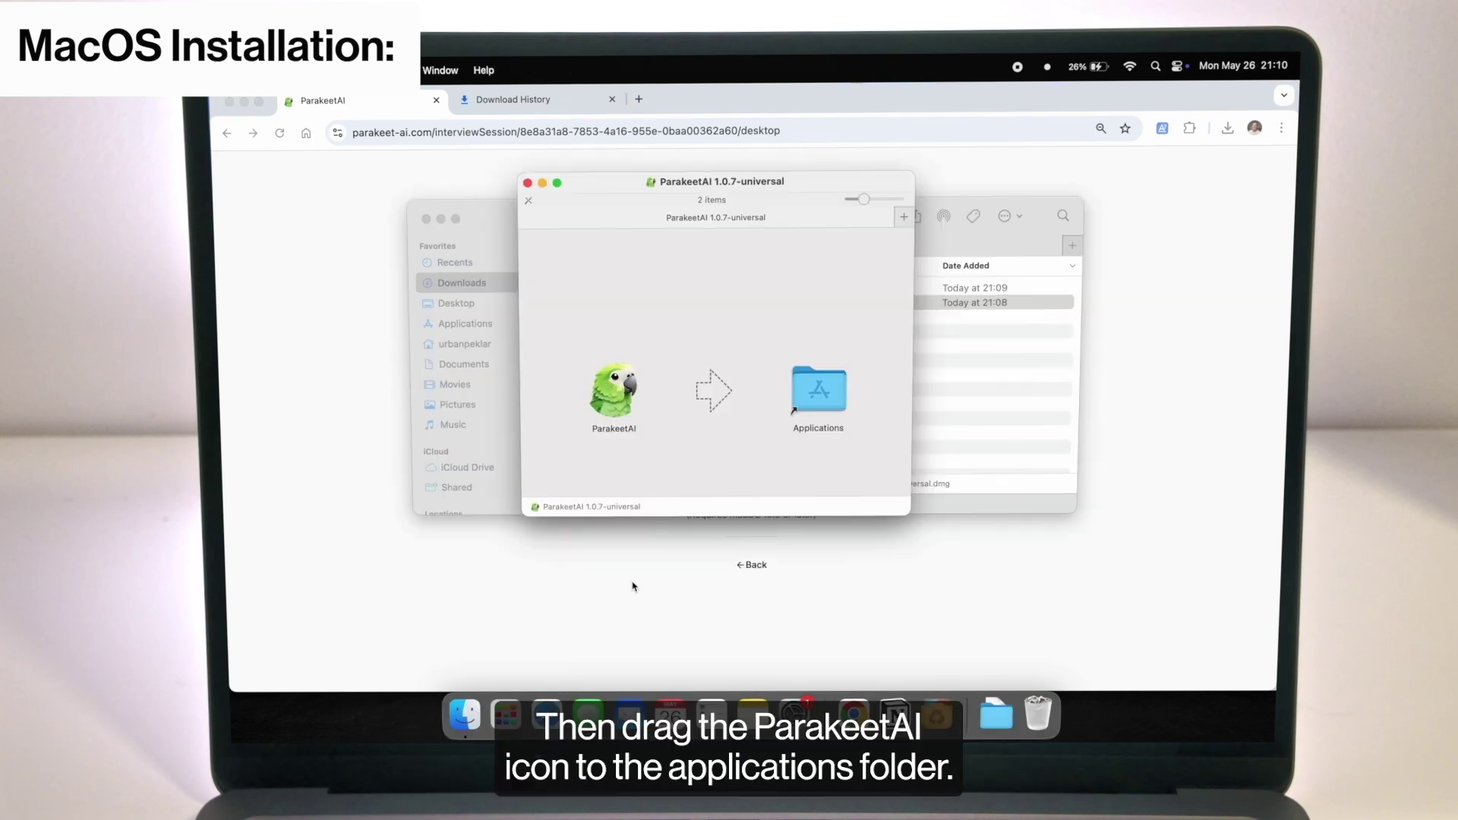
{"action": "left_click_drag", "start_coordinate": [623, 417], "coordinate": [832, 418]}
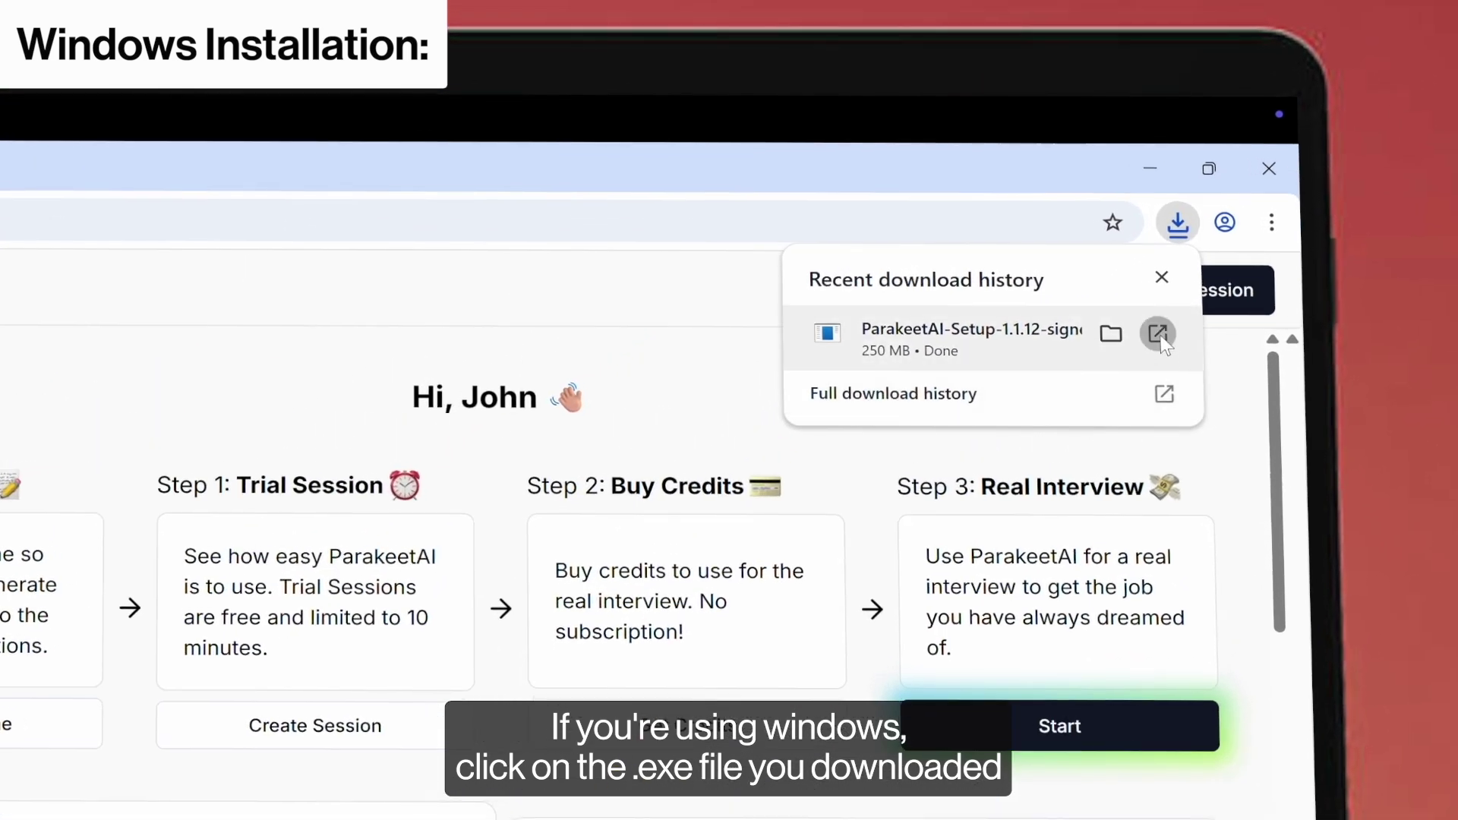
{"action": "left_click", "coordinate": [1158, 333]}
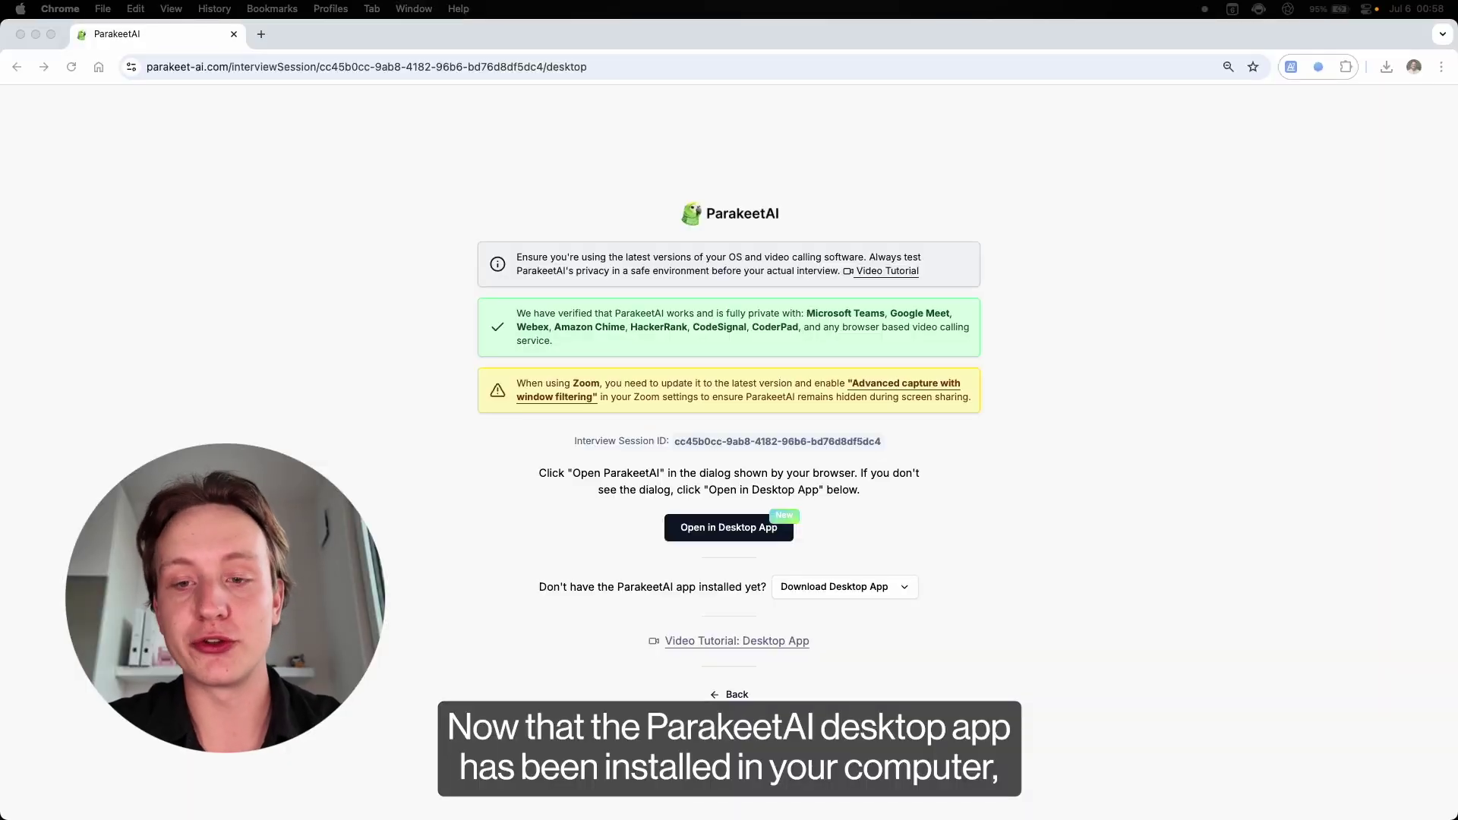
Open the session in the ParakeetAI desktop app and play the YouTube mock interview in a new Chrome tab.
{"action": "left_click", "coordinate": [803, 555]}
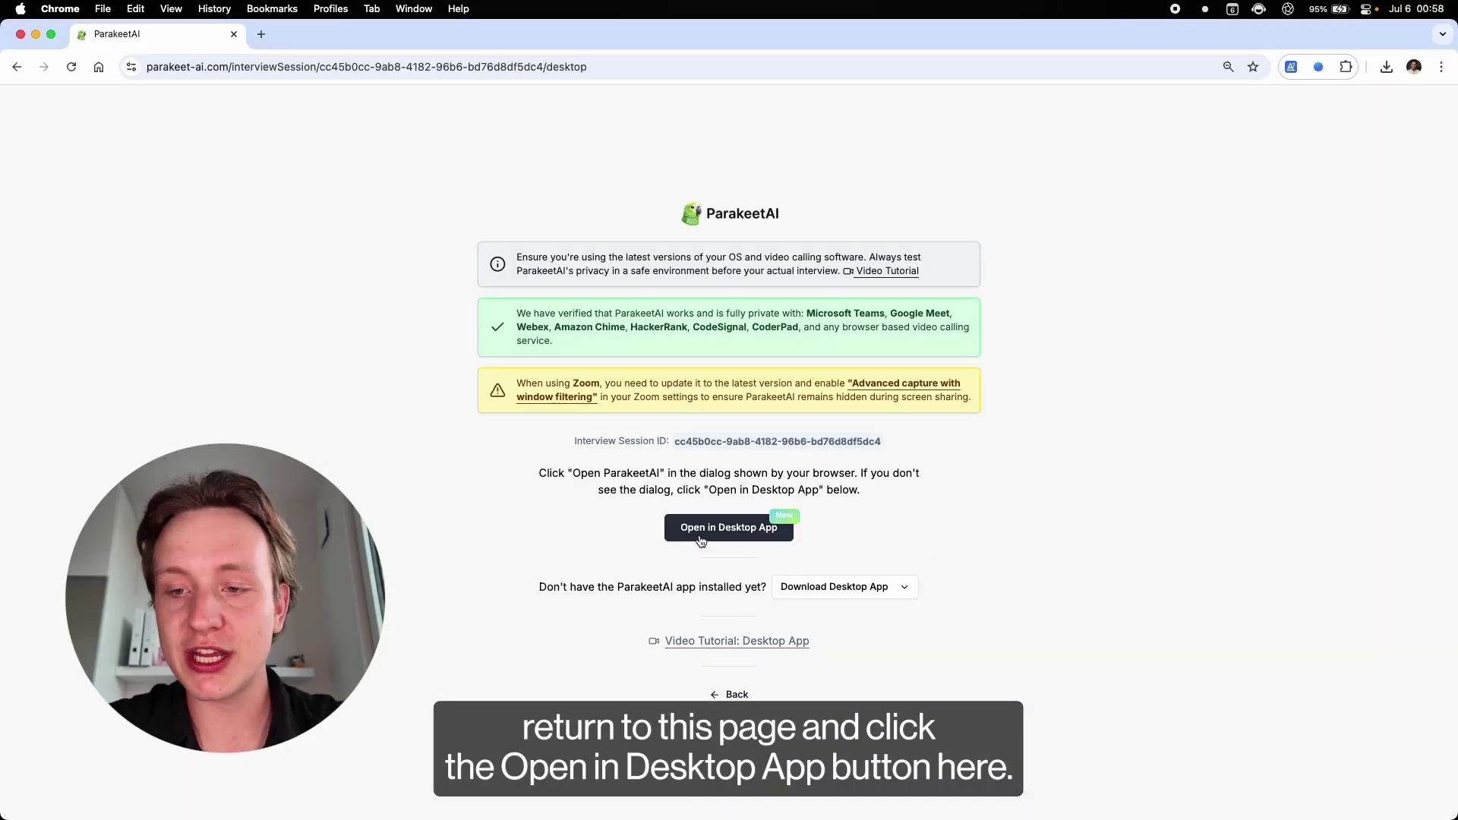
{"action": "left_click", "coordinate": [771, 539]}
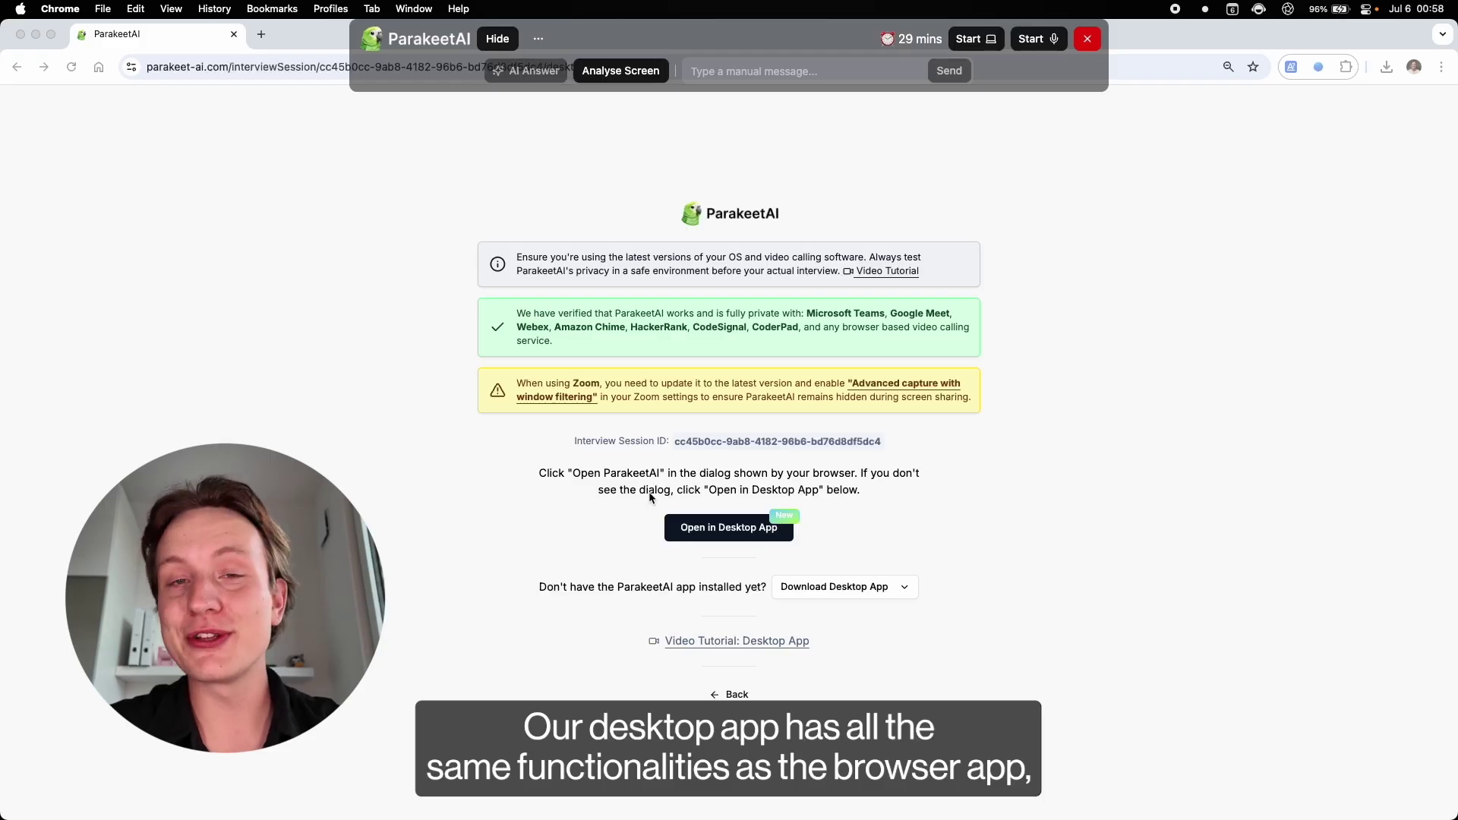
{"action": "left_click", "coordinate": [264, 34]}
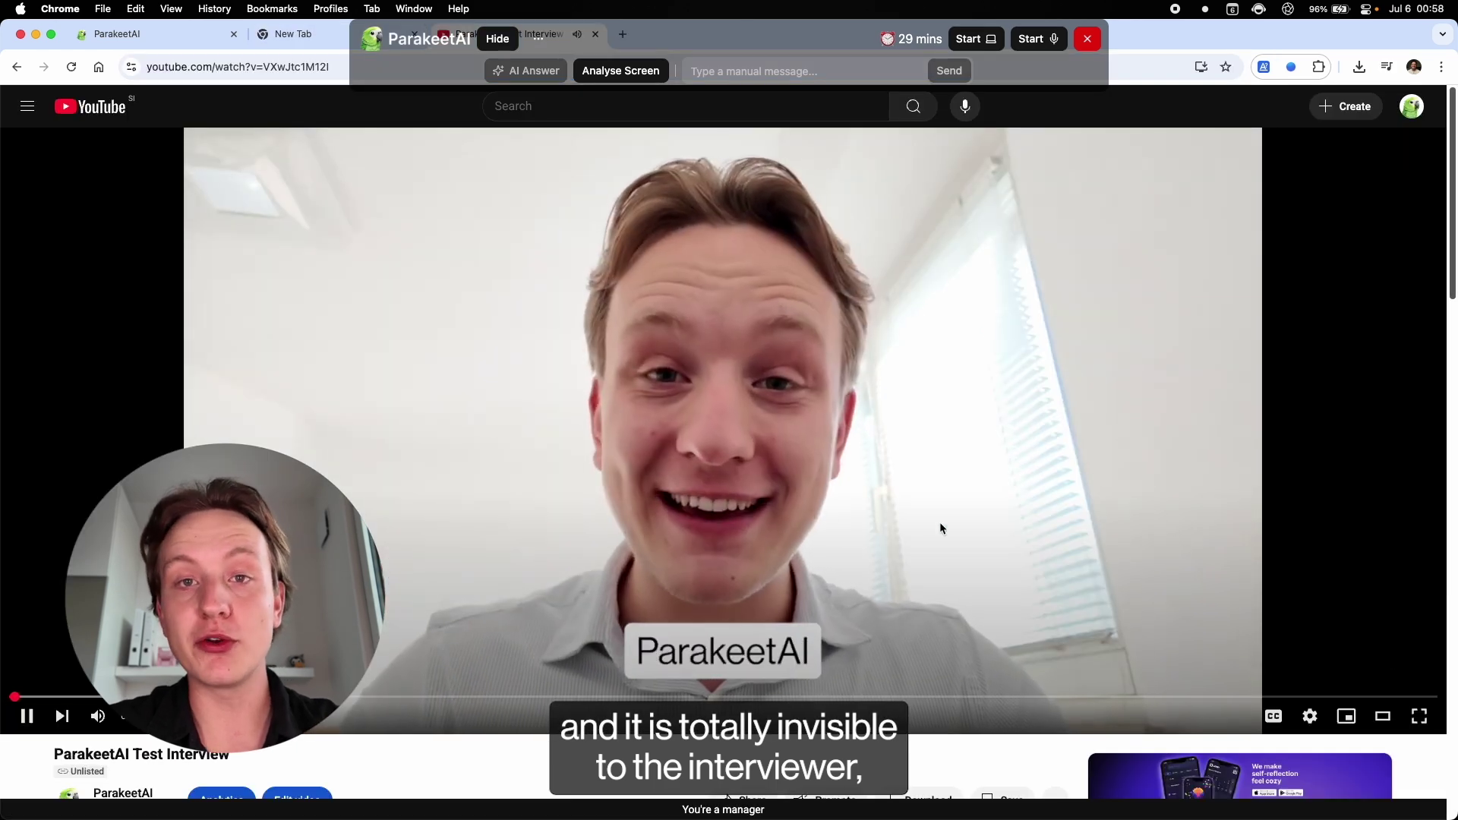
{"action": "left_click", "coordinate": [703, 480]}
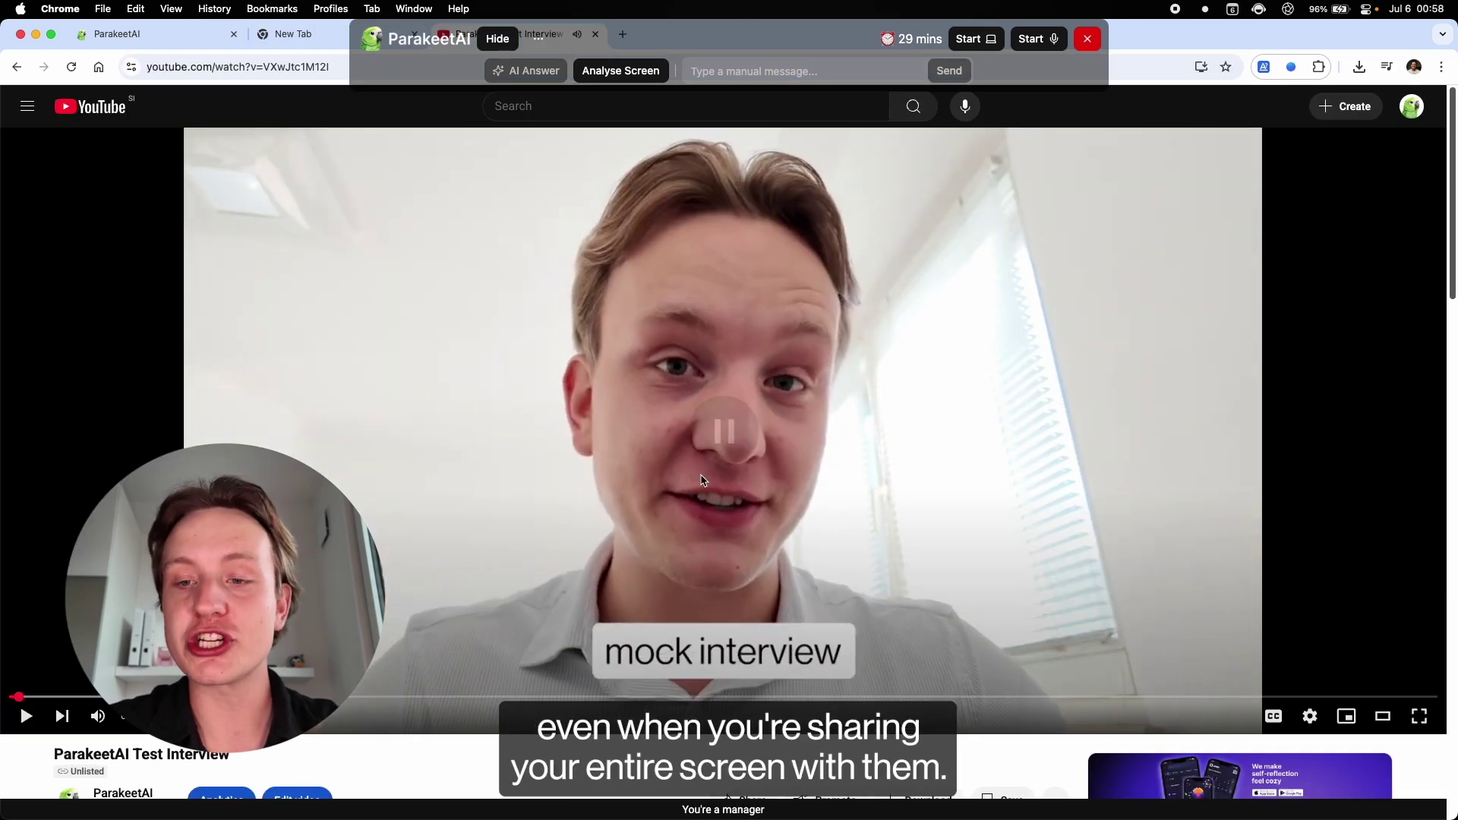
{"action": "left_click", "coordinate": [601, 577]}
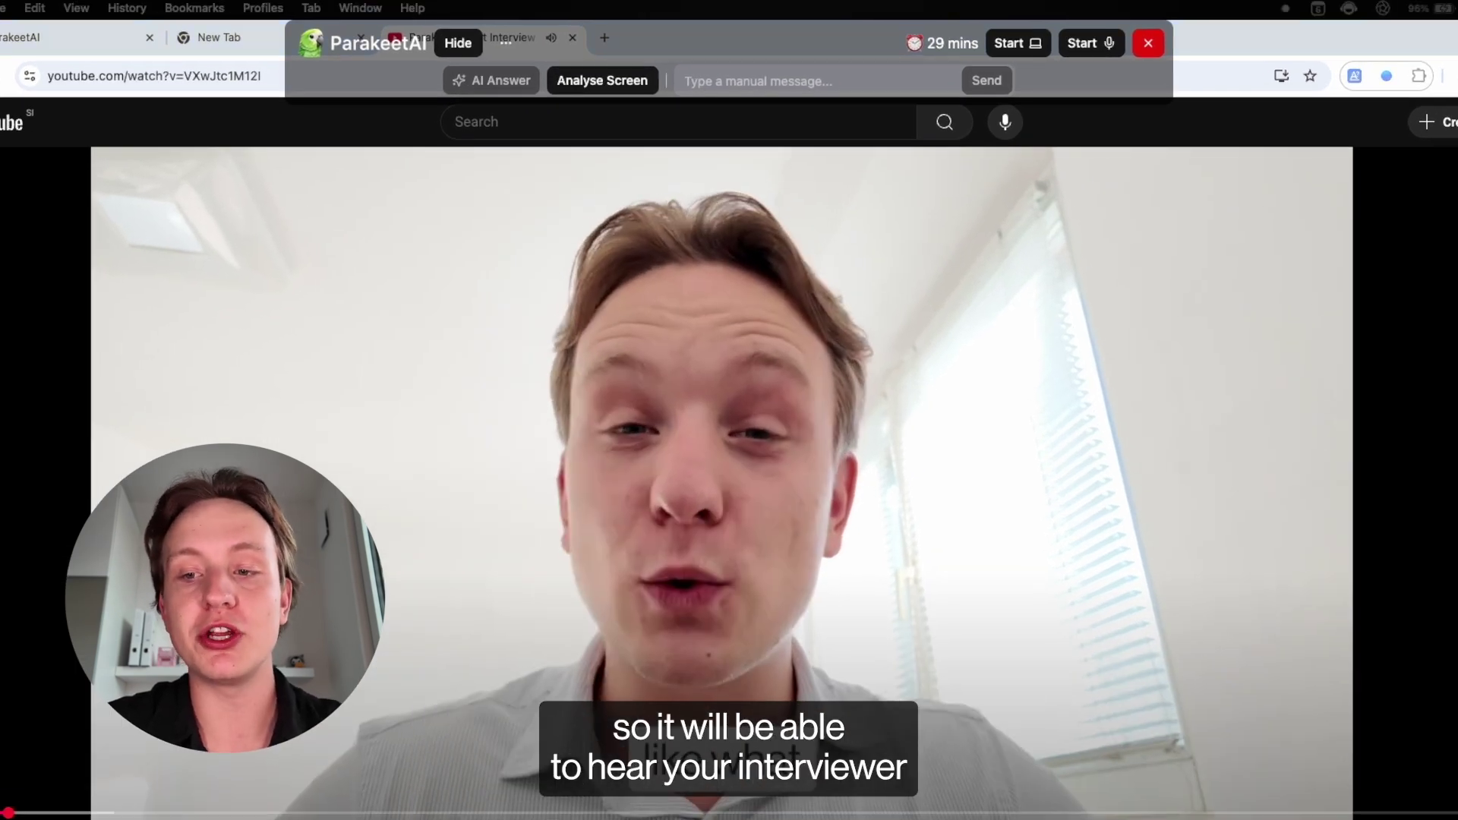
Transcribe computer audio and microphone, get an AI answer, and send the typed question 'question?'.
{"action": "left_click", "coordinate": [1021, 48]}
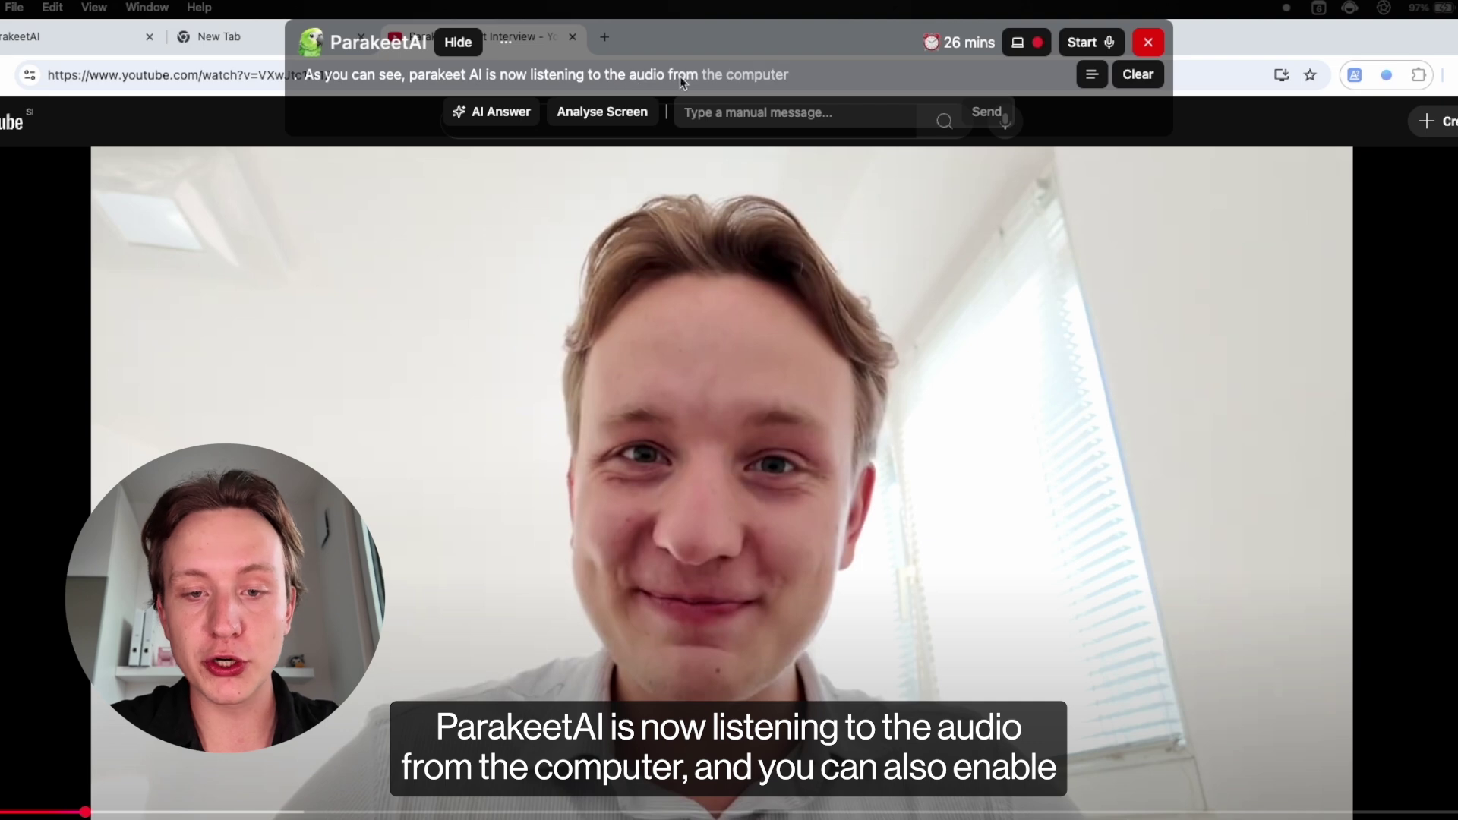
{"action": "left_click", "coordinate": [1087, 44]}
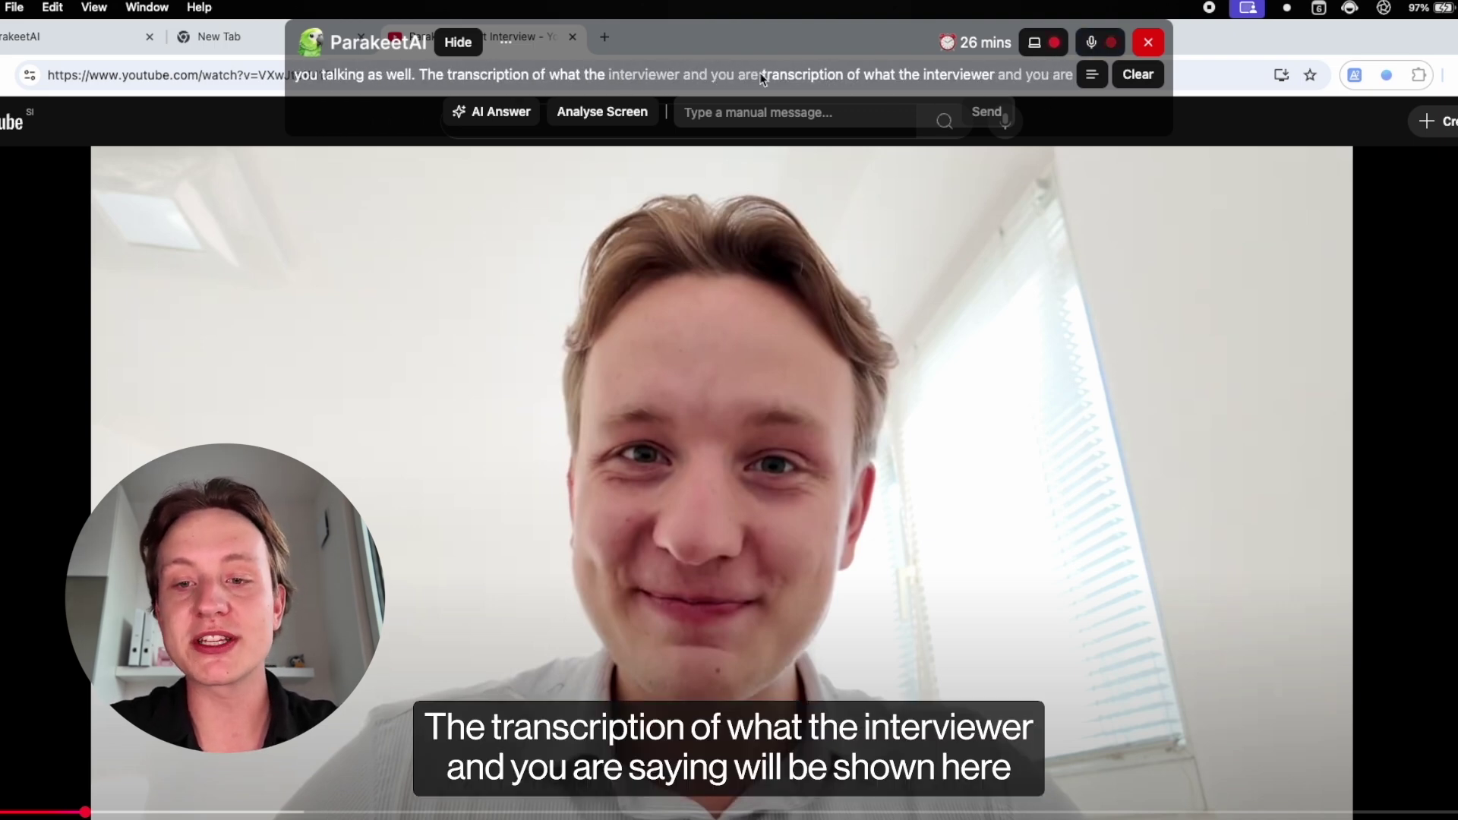
{"action": "mouse_move", "coordinate": [1094, 79]}
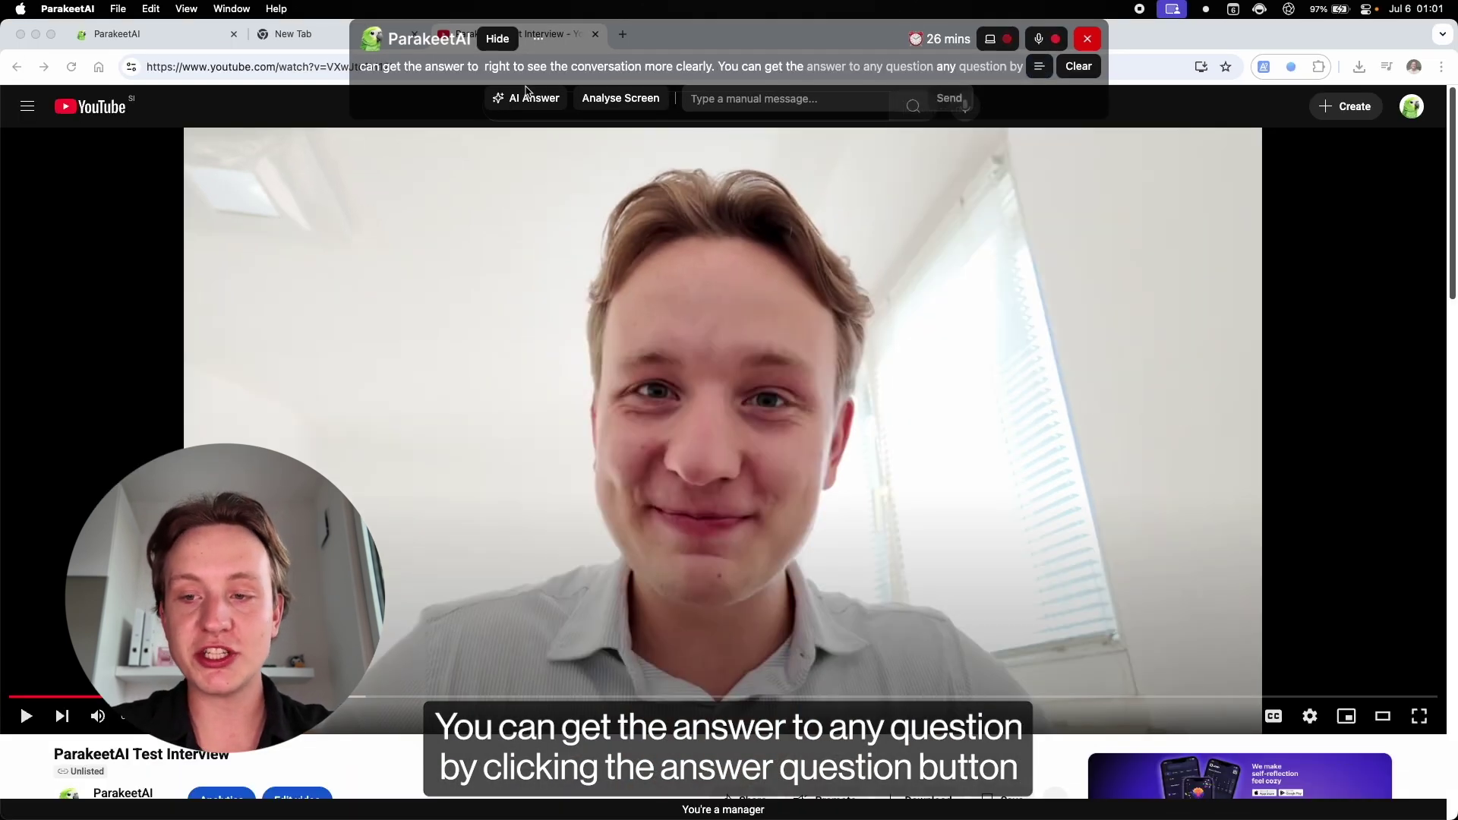
{"action": "left_click", "coordinate": [532, 109]}
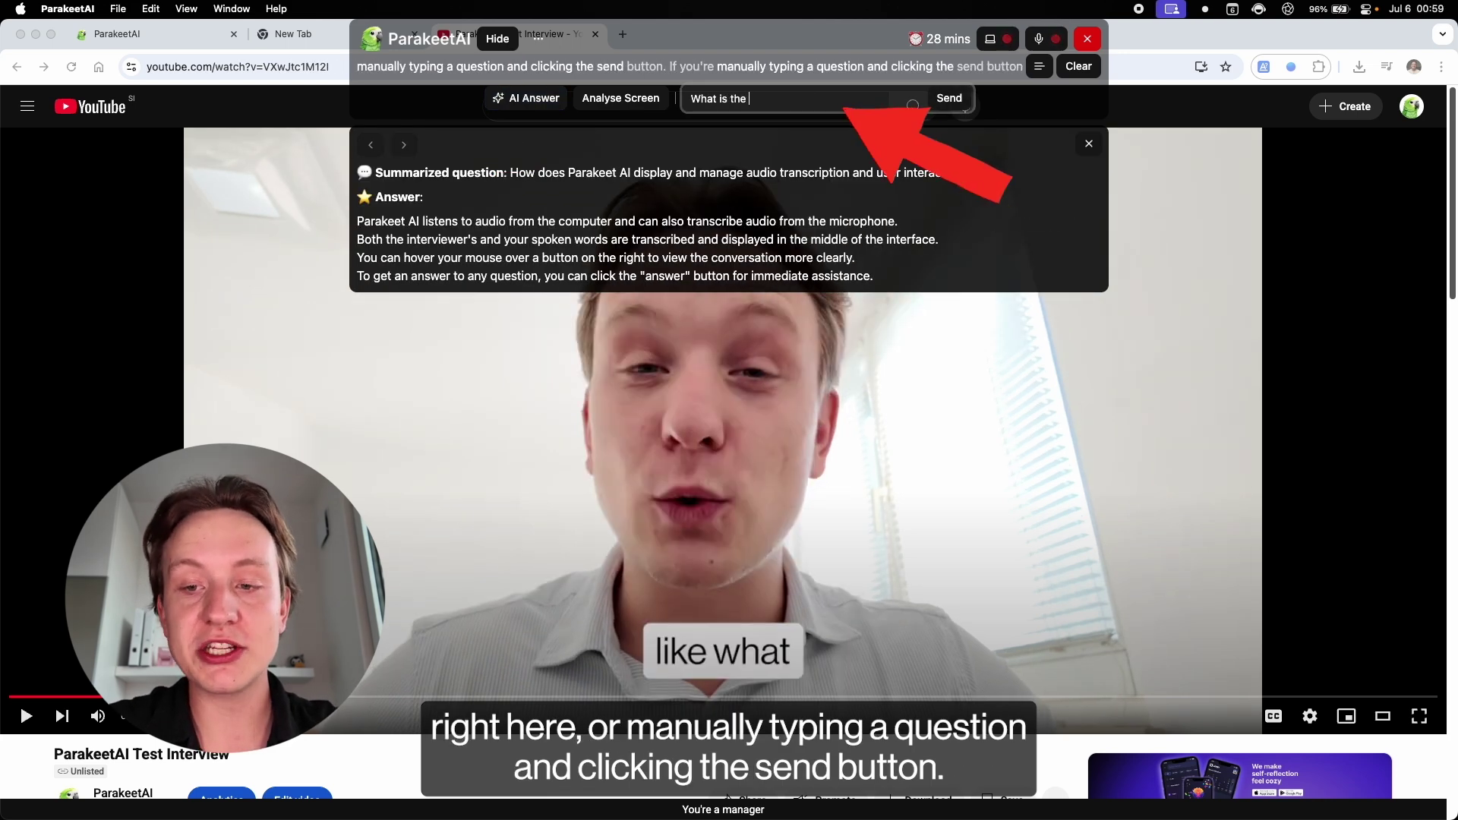
{"action": "type", "text": "question?"}
{"action": "left_click", "coordinate": [949, 99]}
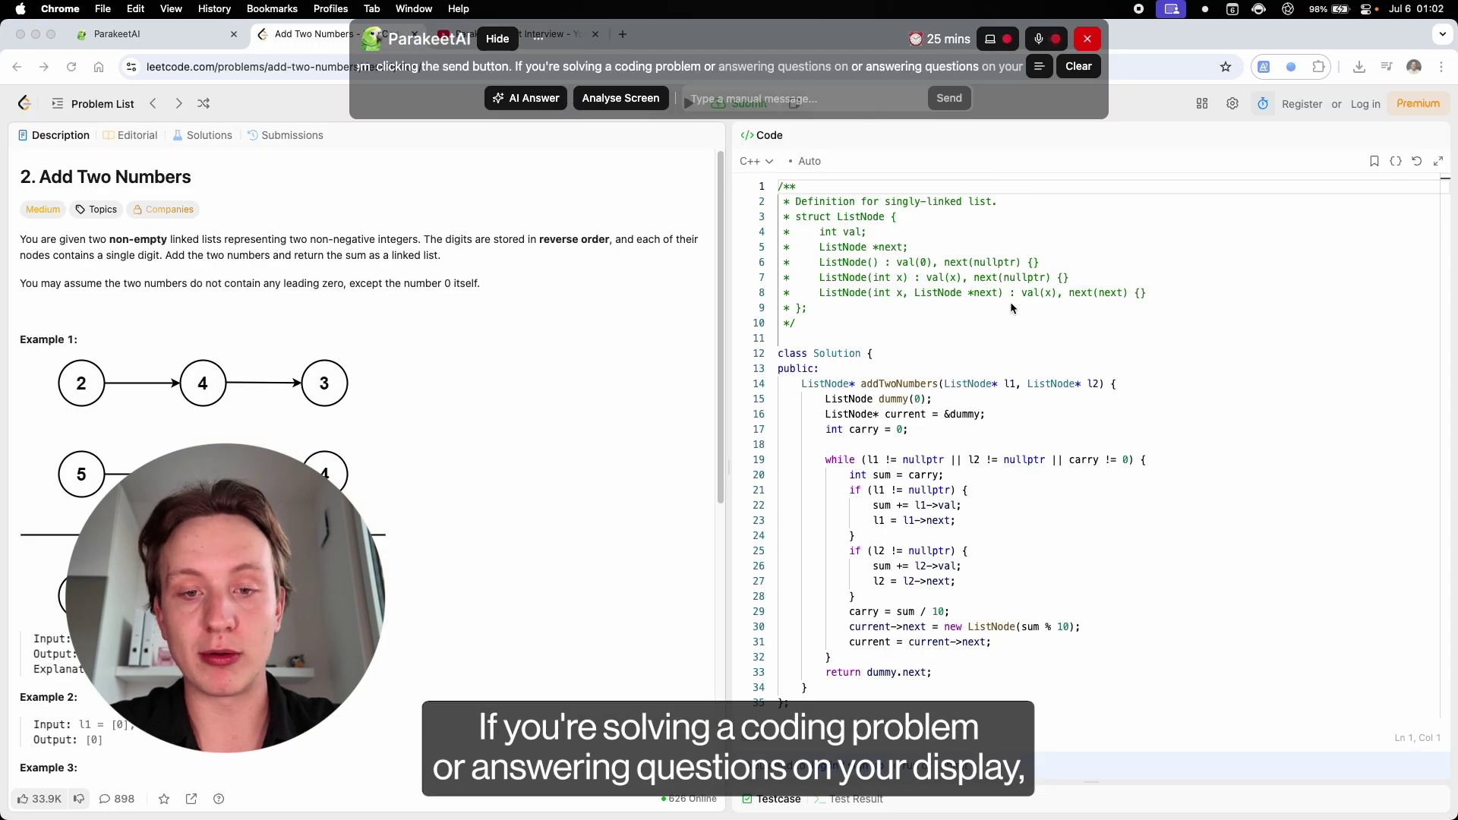
Analyze the LeetCode screen, dismiss the answer, clear the transcript, stop audio, and analyze again.
{"action": "left_click", "coordinate": [623, 99]}
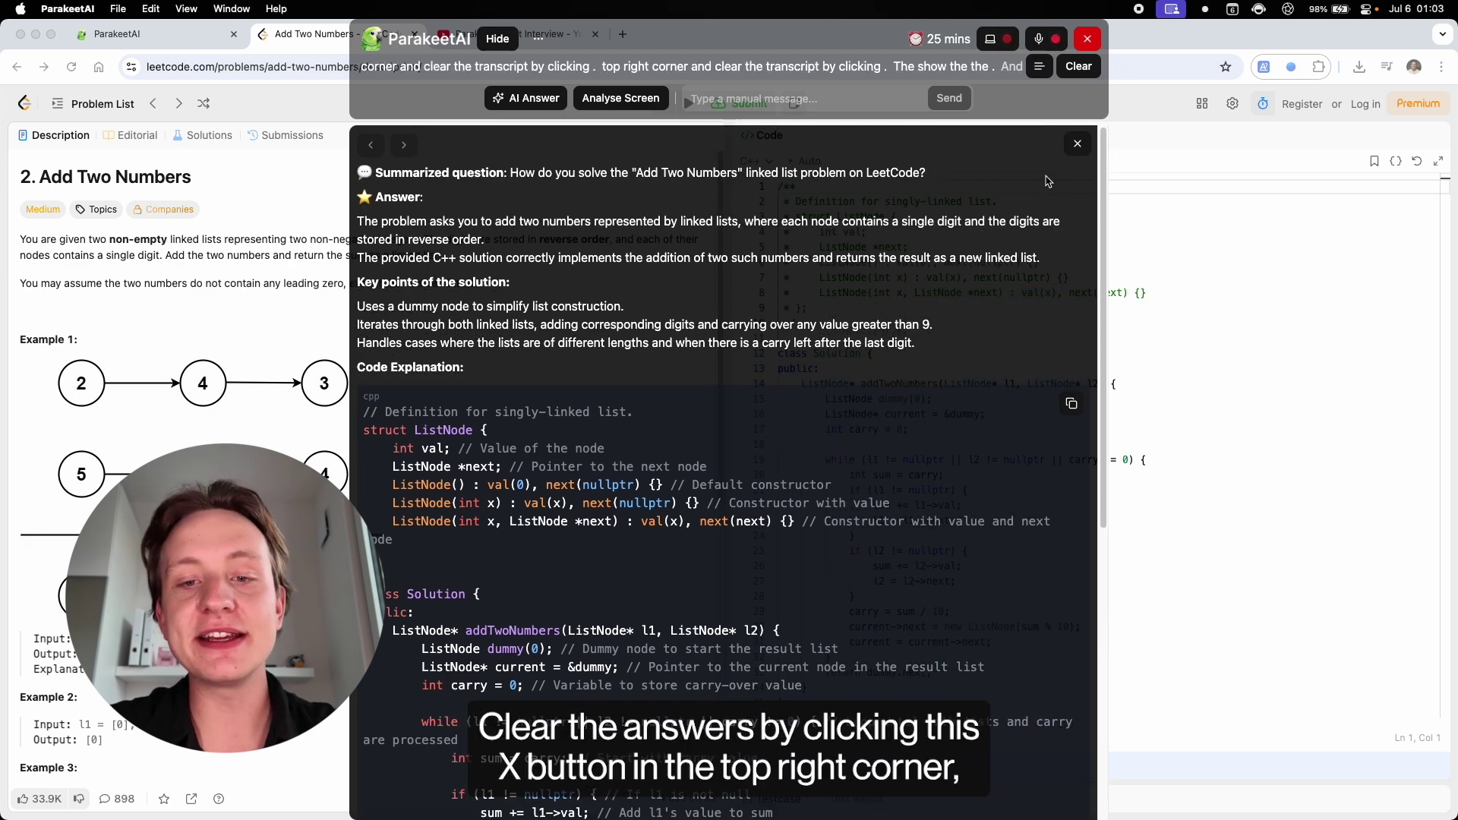
{"action": "left_click", "coordinate": [1077, 144]}
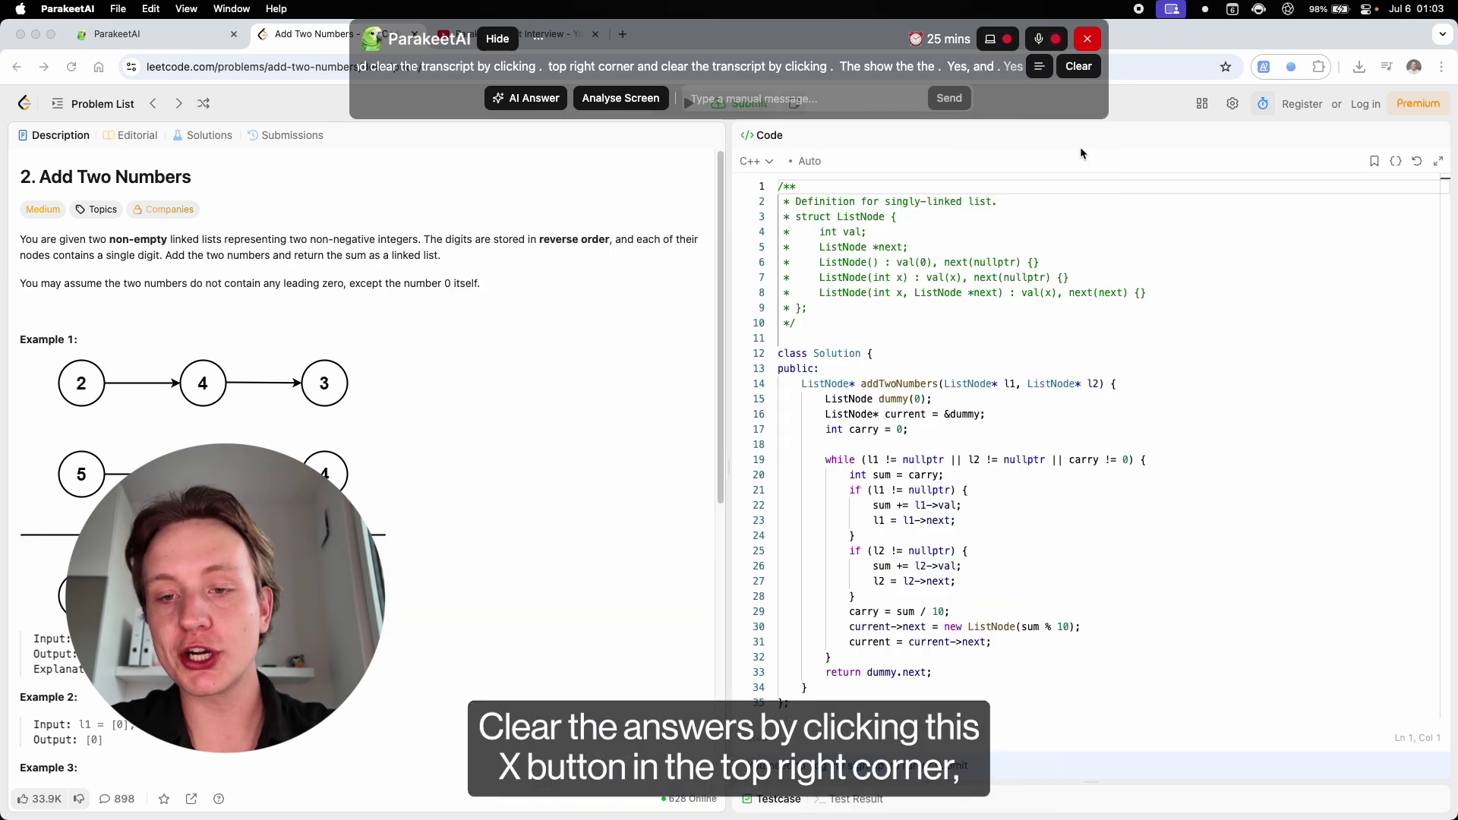
{"action": "left_click", "coordinate": [1079, 67]}
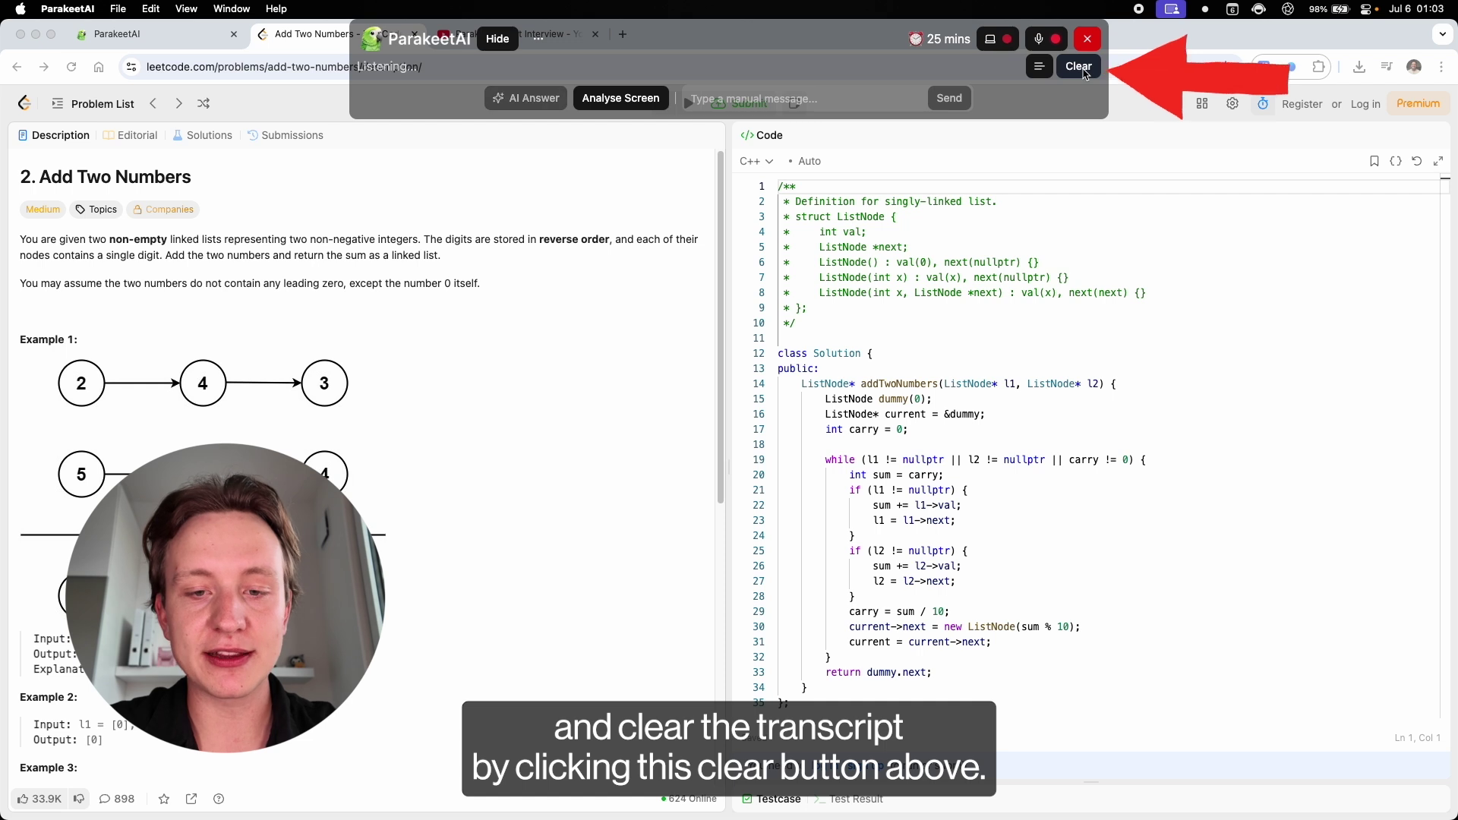
{"action": "left_click", "coordinate": [1051, 42]}
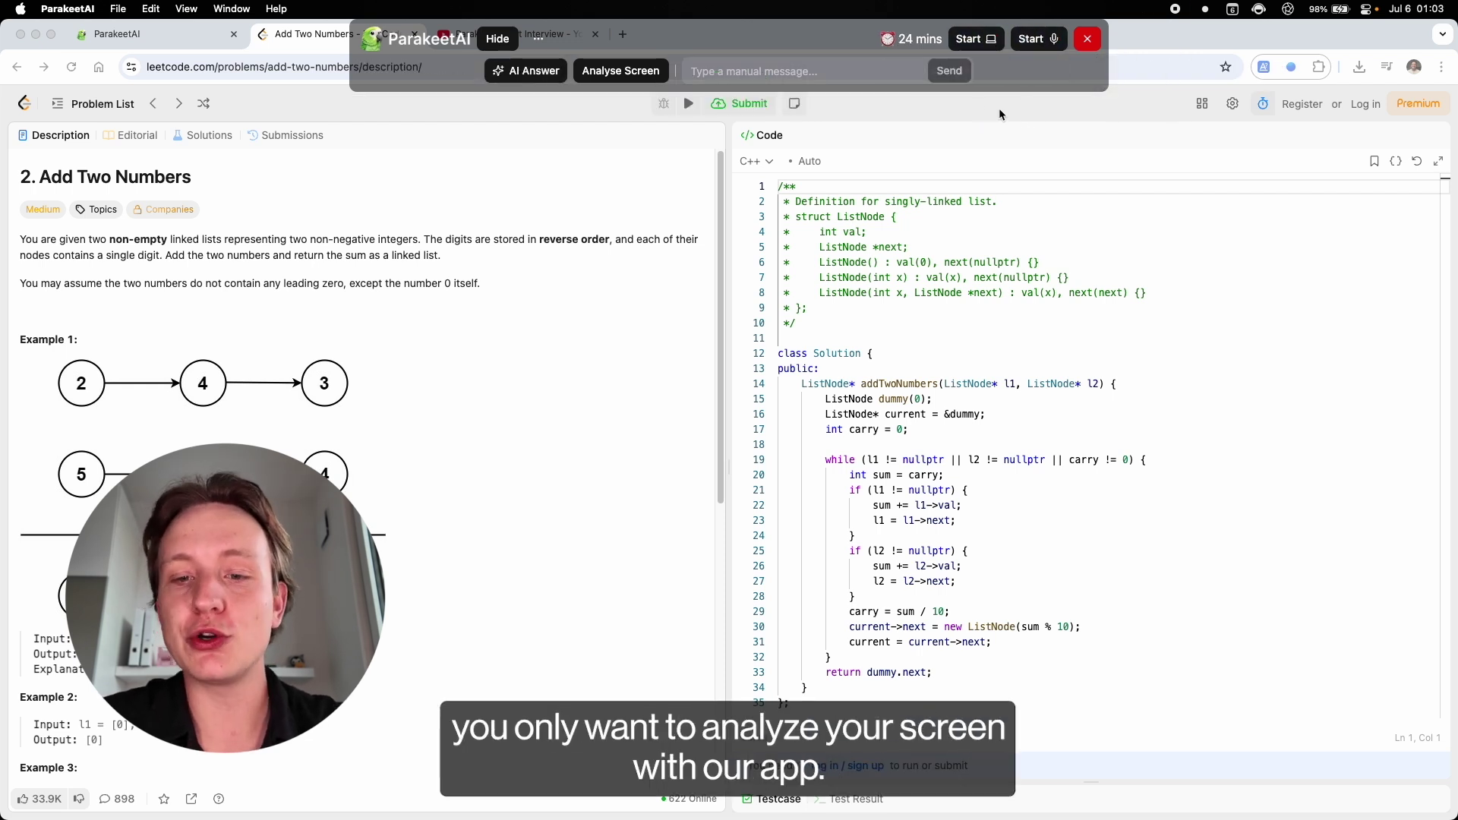
{"action": "left_click", "coordinate": [620, 72]}
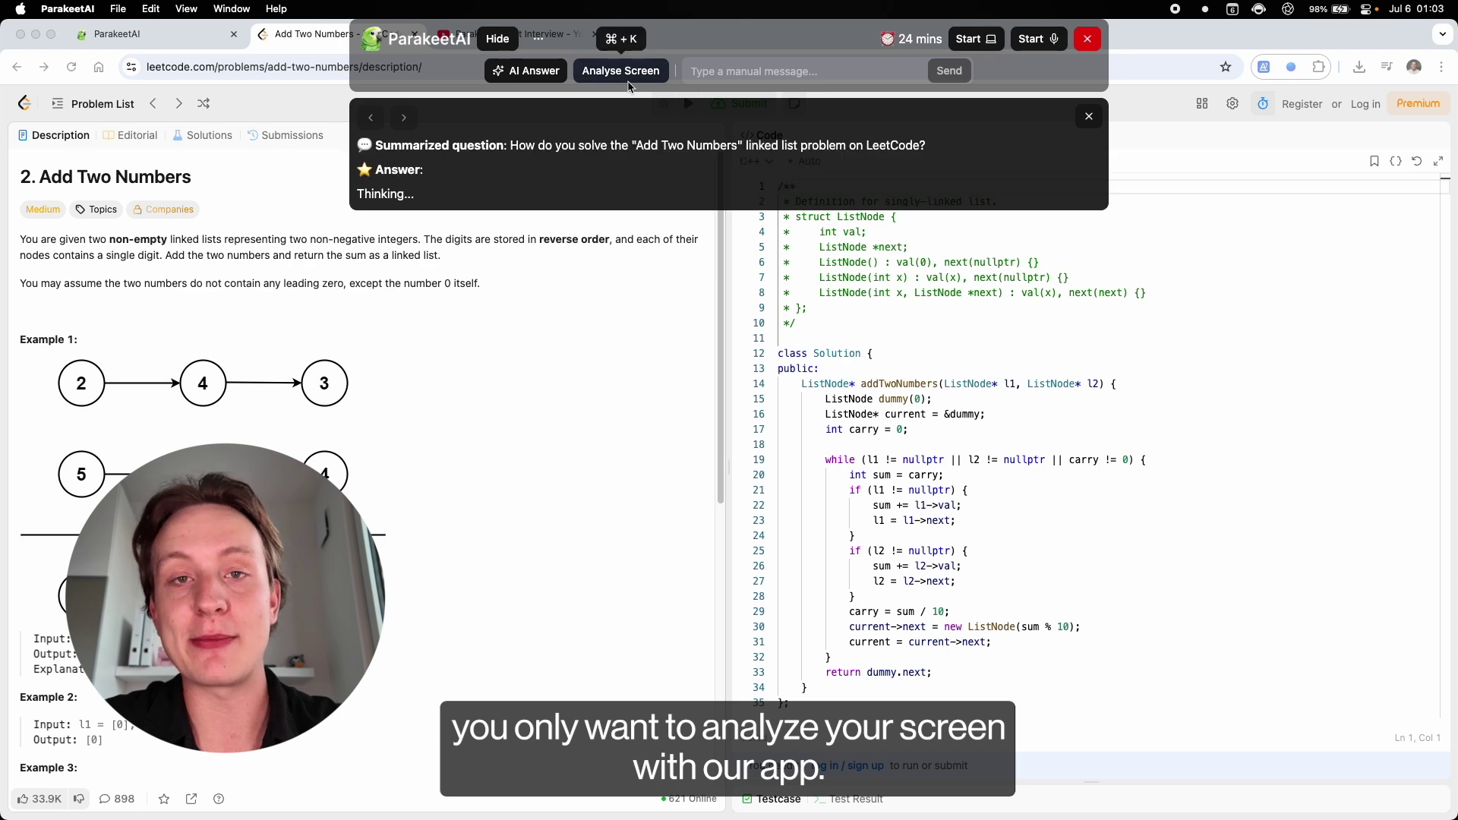
Hide and reshow the overlay, move it to the left edge and back to centre, then exit it.
{"action": "left_click", "coordinate": [497, 39]}
{"action": "left_click", "coordinate": [771, 38]}
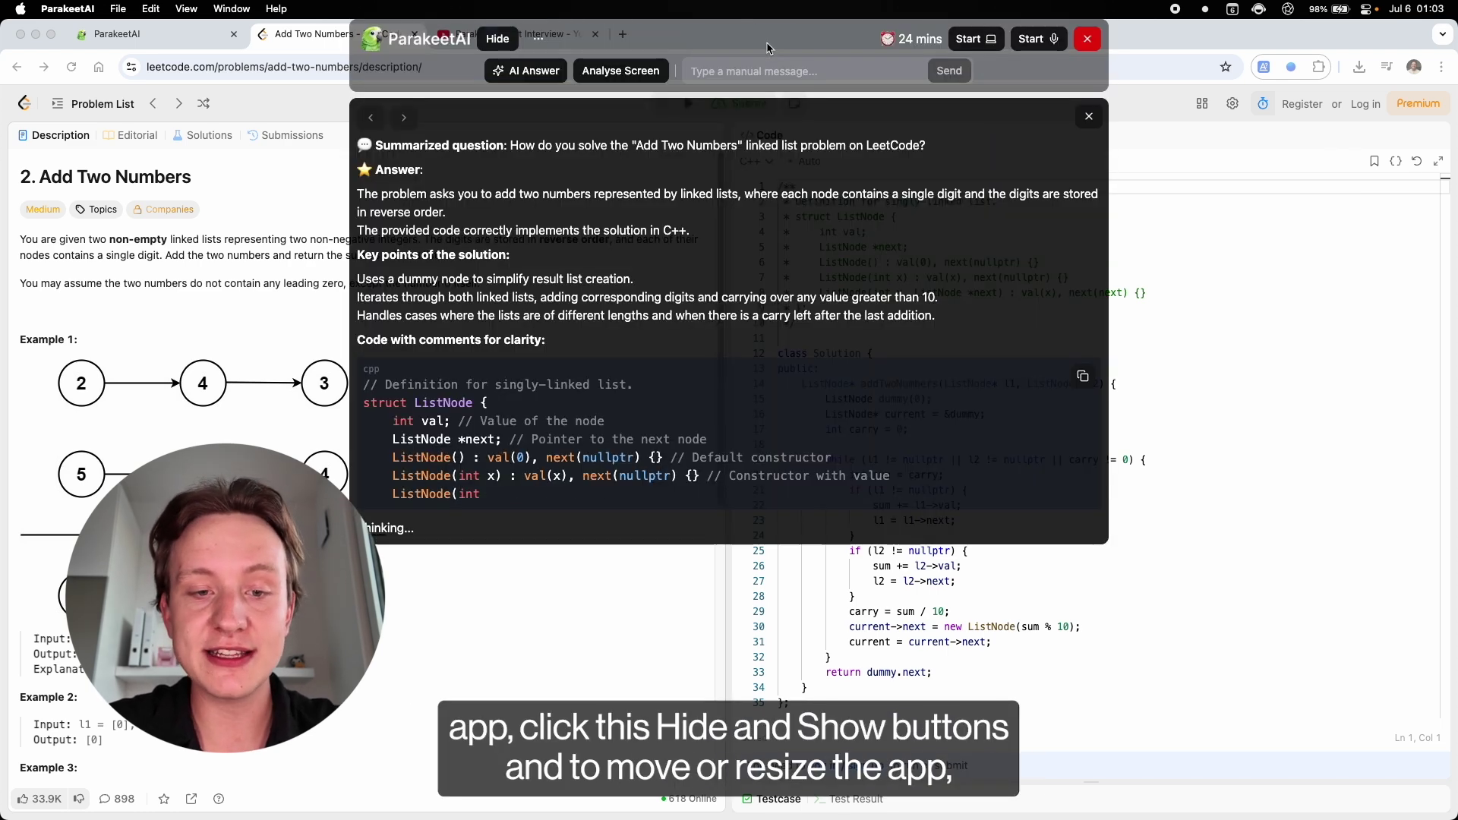
{"action": "left_click", "coordinate": [538, 39]}
{"action": "left_click", "coordinate": [477, 102]}
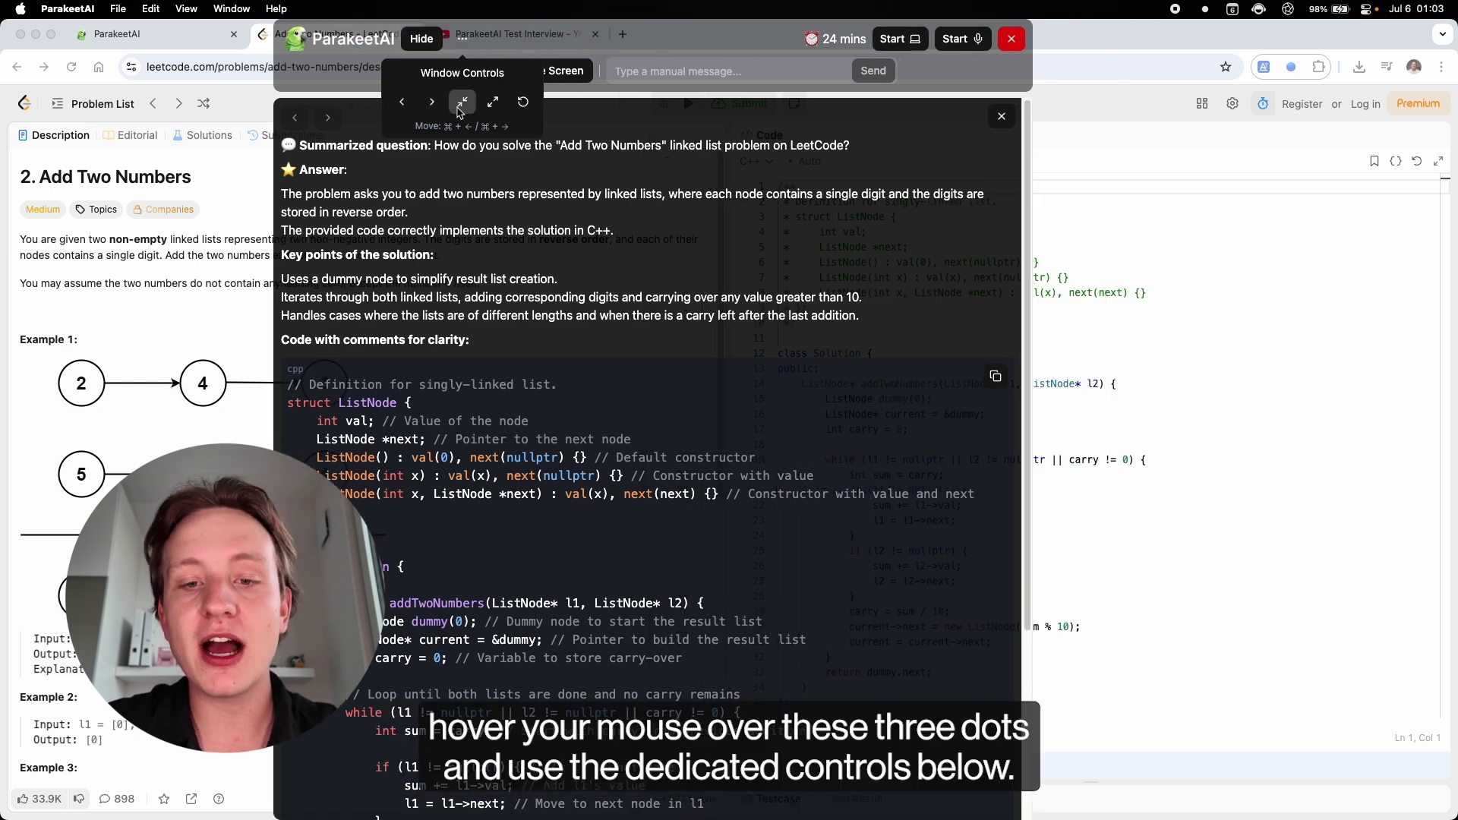
{"action": "left_click", "coordinate": [345, 102]}
{"action": "left_click", "coordinate": [250, 102]}
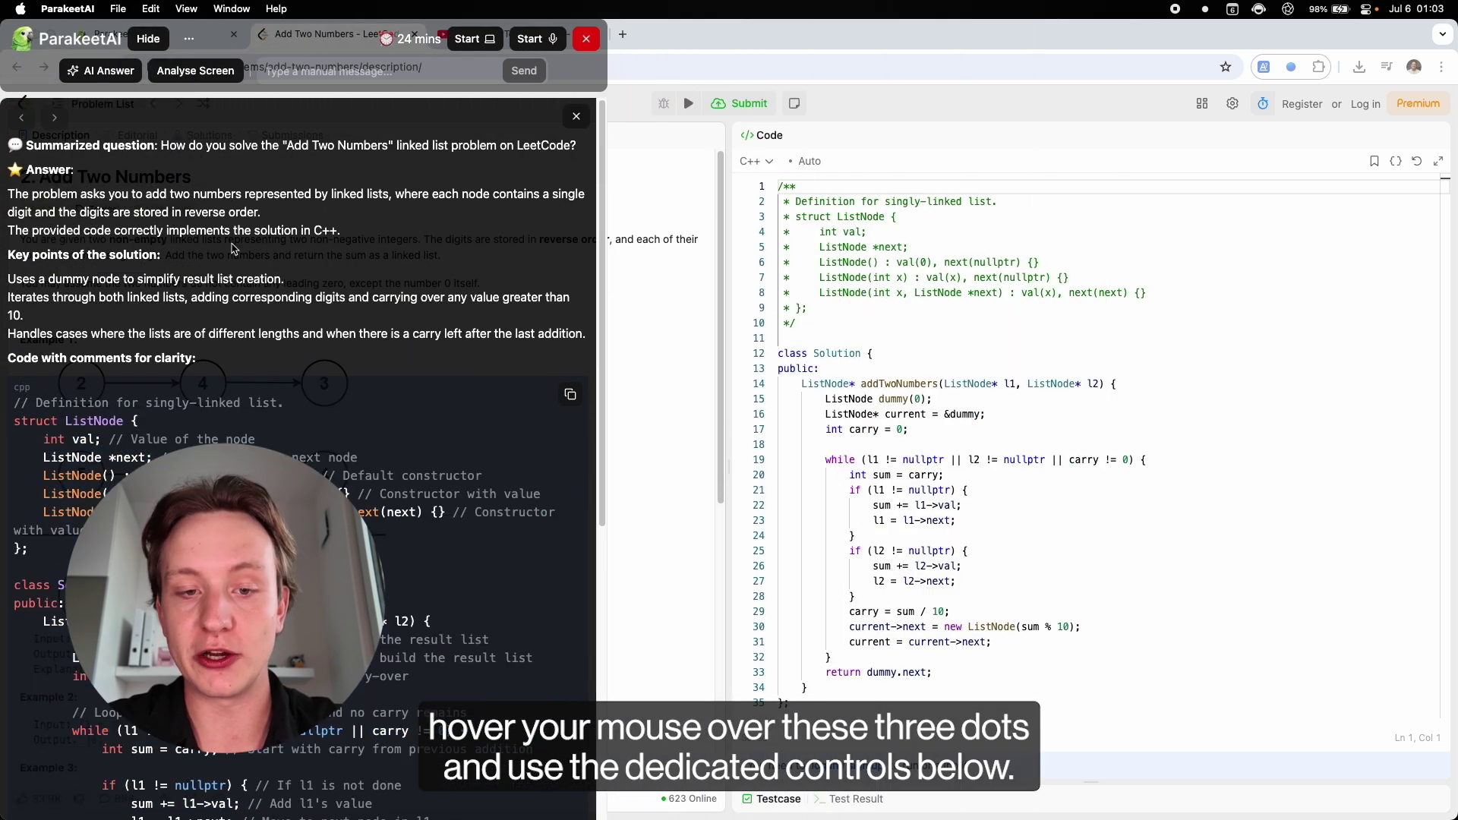
{"action": "left_click", "coordinate": [189, 39]}
{"action": "left_click", "coordinate": [251, 101]}
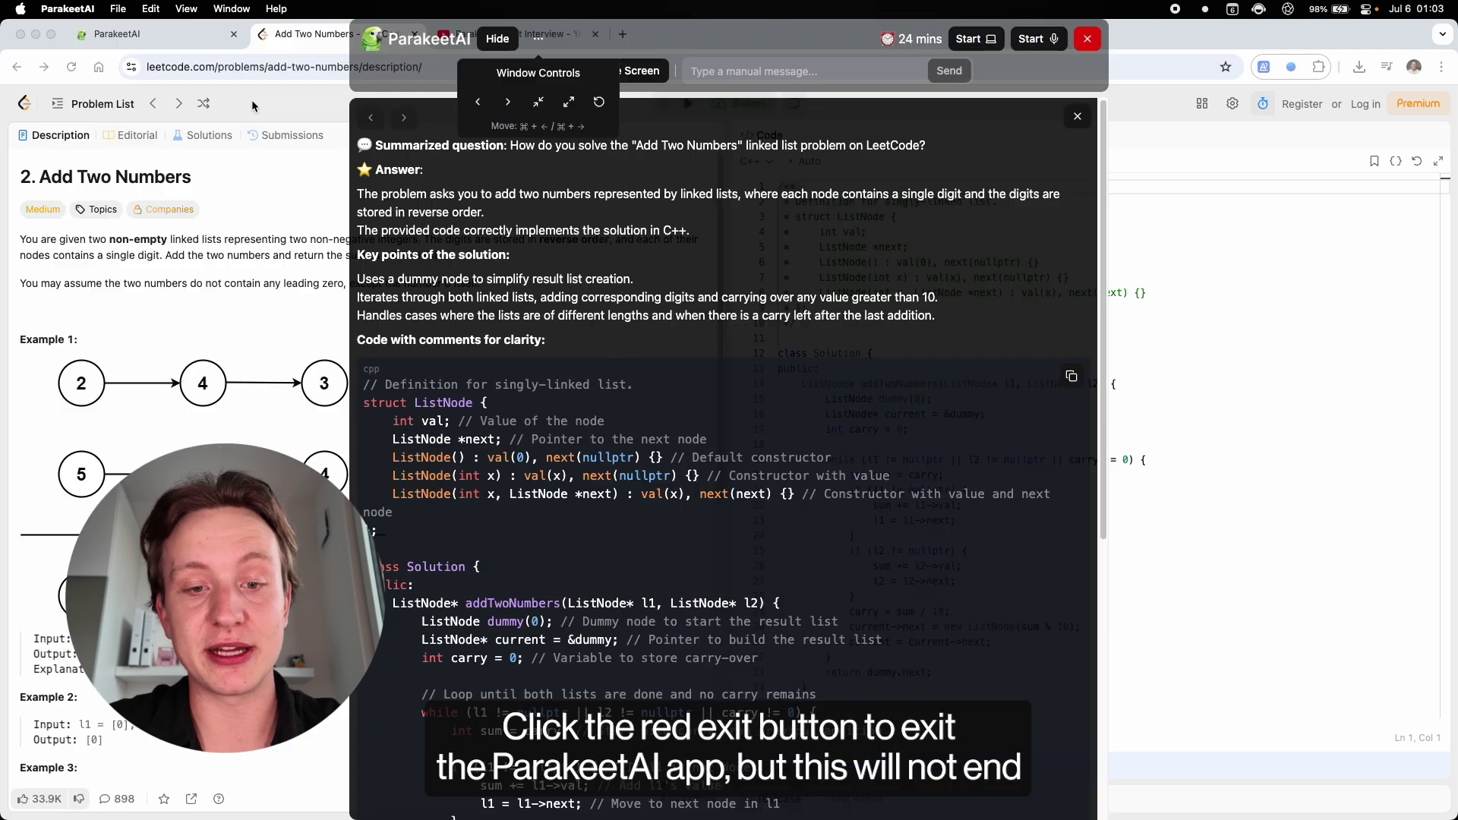
{"action": "left_click", "coordinate": [1087, 40]}
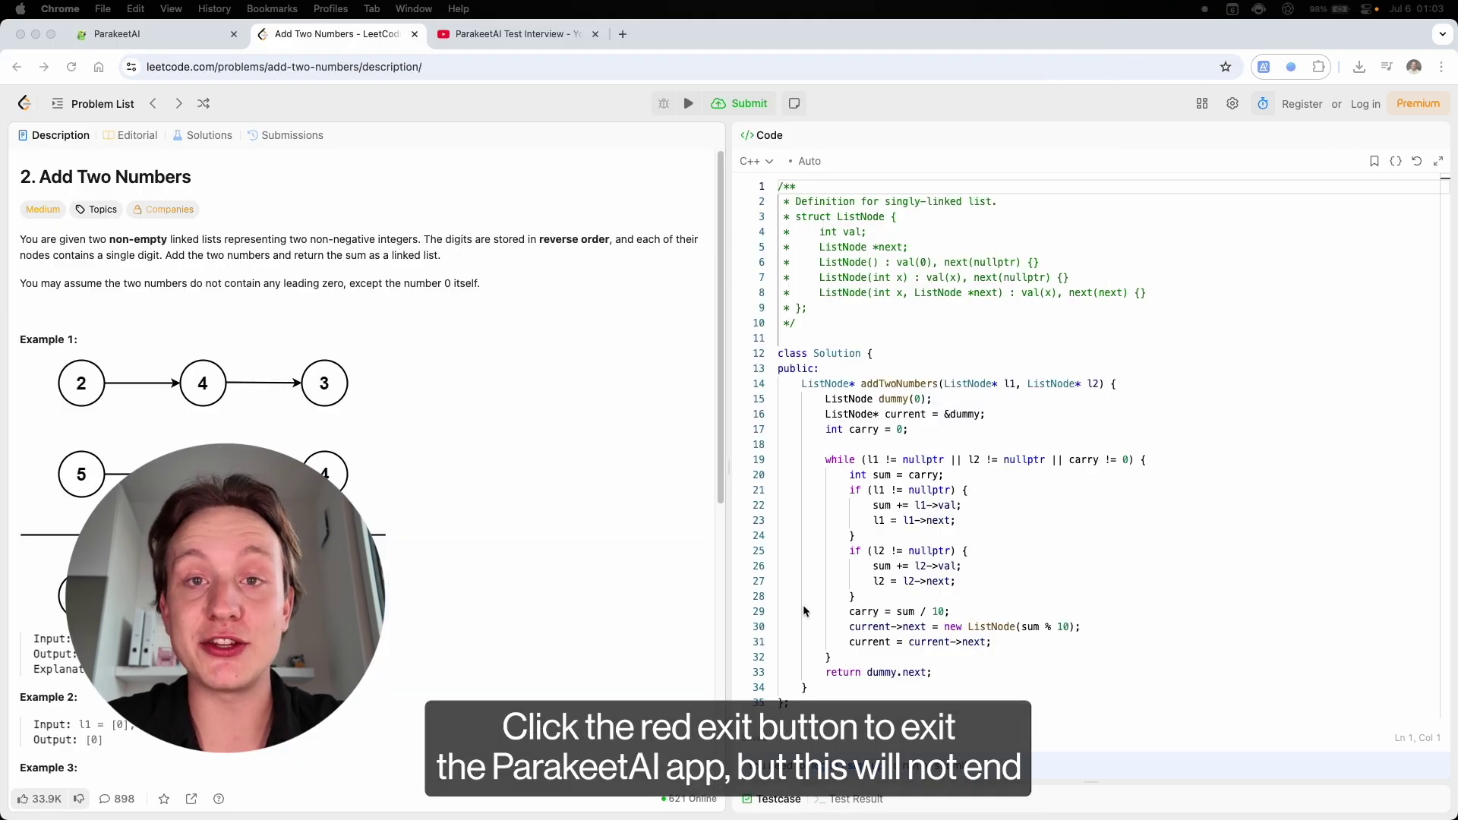
Go from the video tab to the ParakeetAI dashboard and open the Interview Sessions list.
{"action": "key", "text": "ctrl+Tab"}
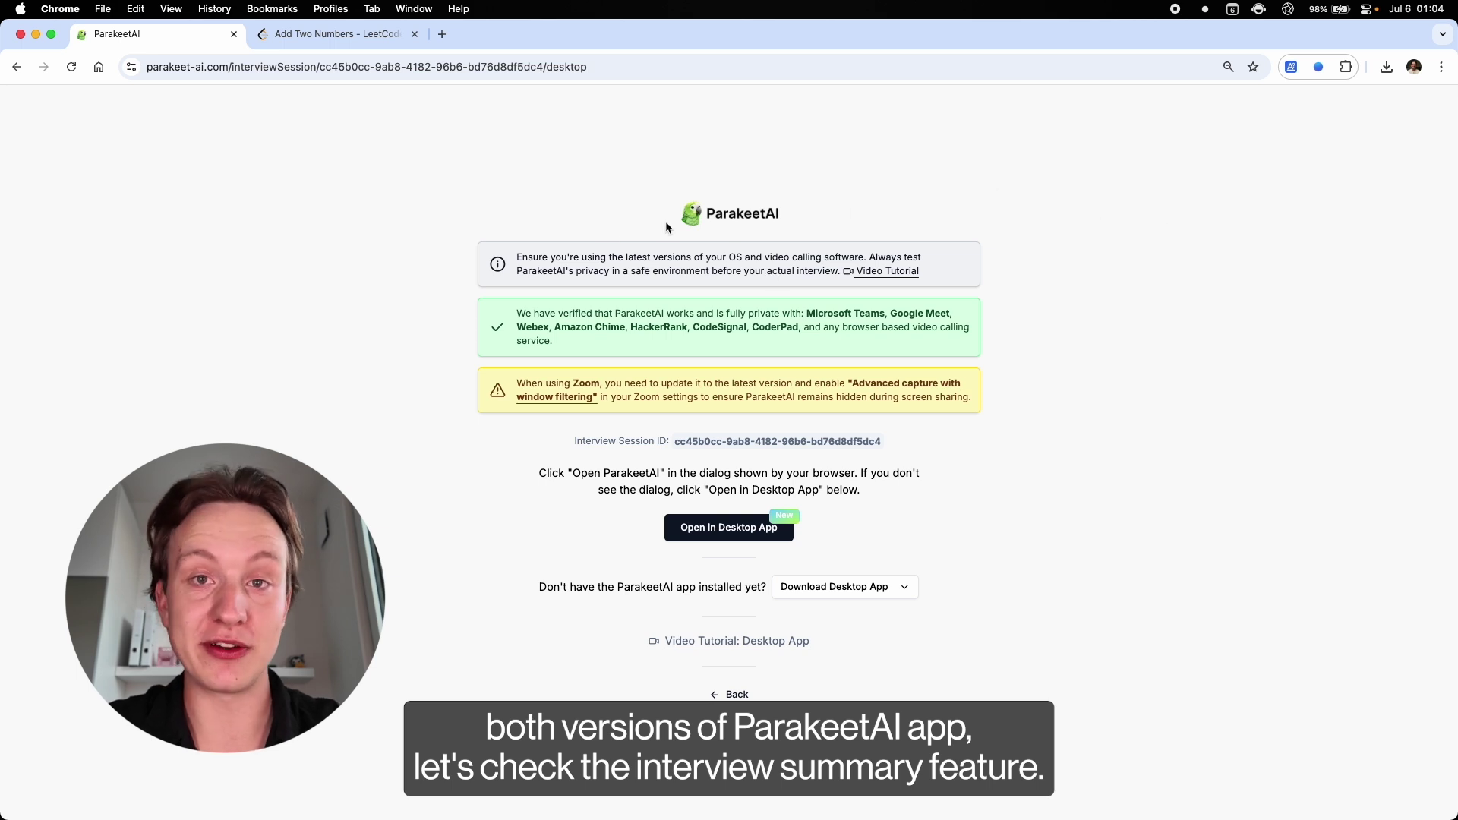
{"action": "left_click", "coordinate": [711, 219]}
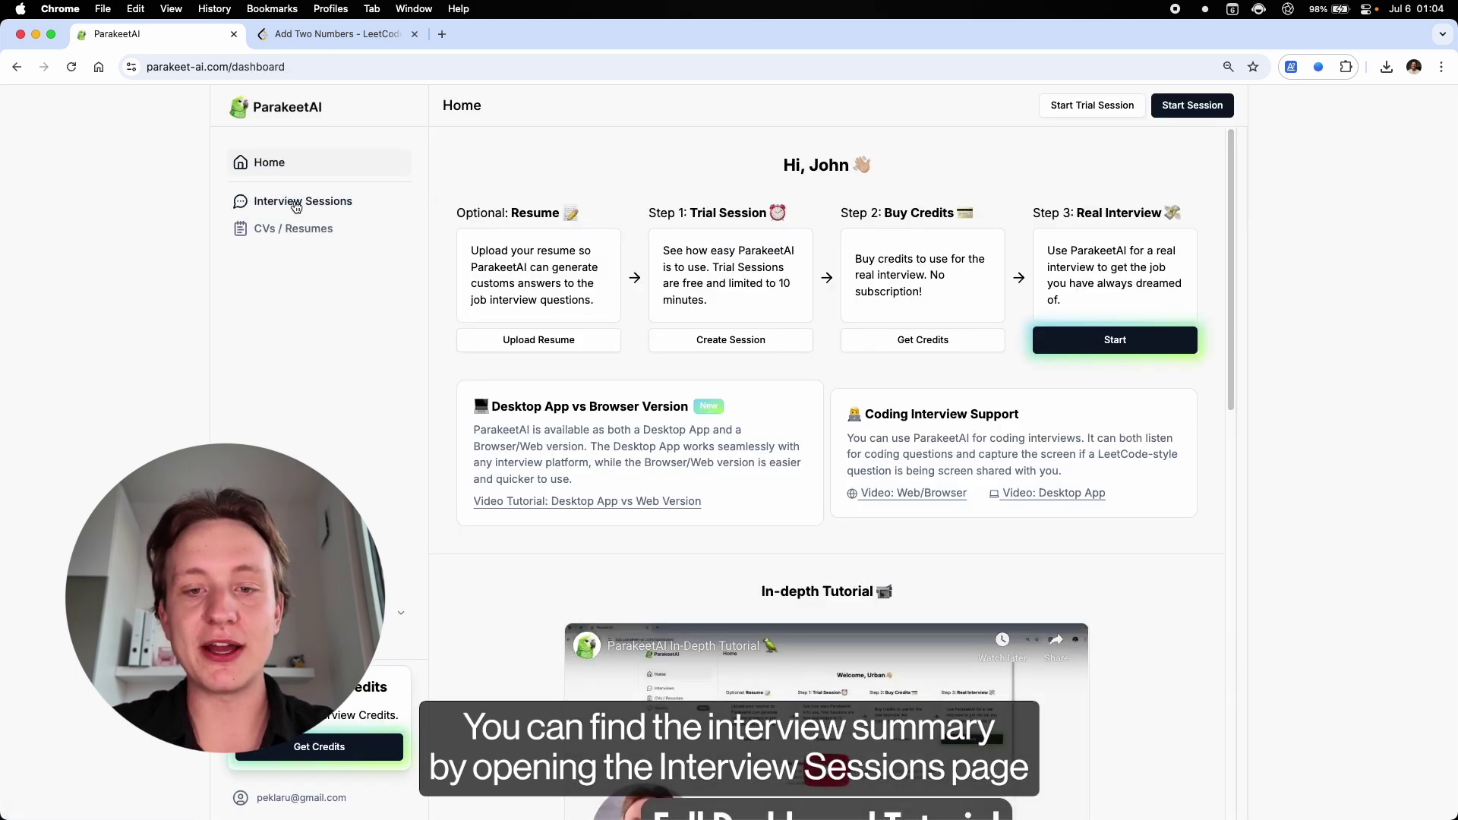
{"action": "left_click", "coordinate": [329, 207]}
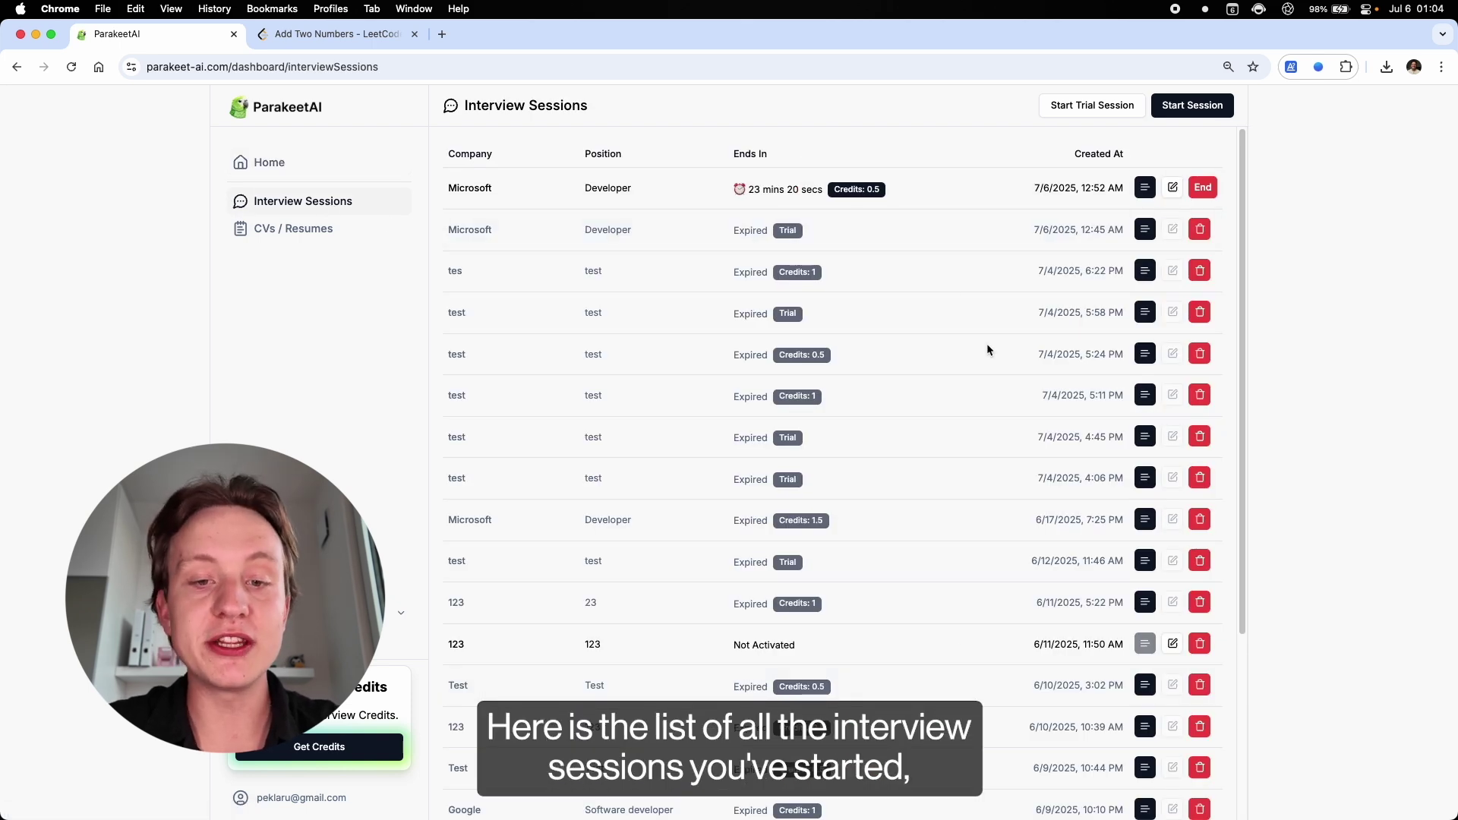
Open and review the transcript of the 12:45 AM Microsoft Developer session.
{"action": "left_click", "coordinate": [1146, 233]}
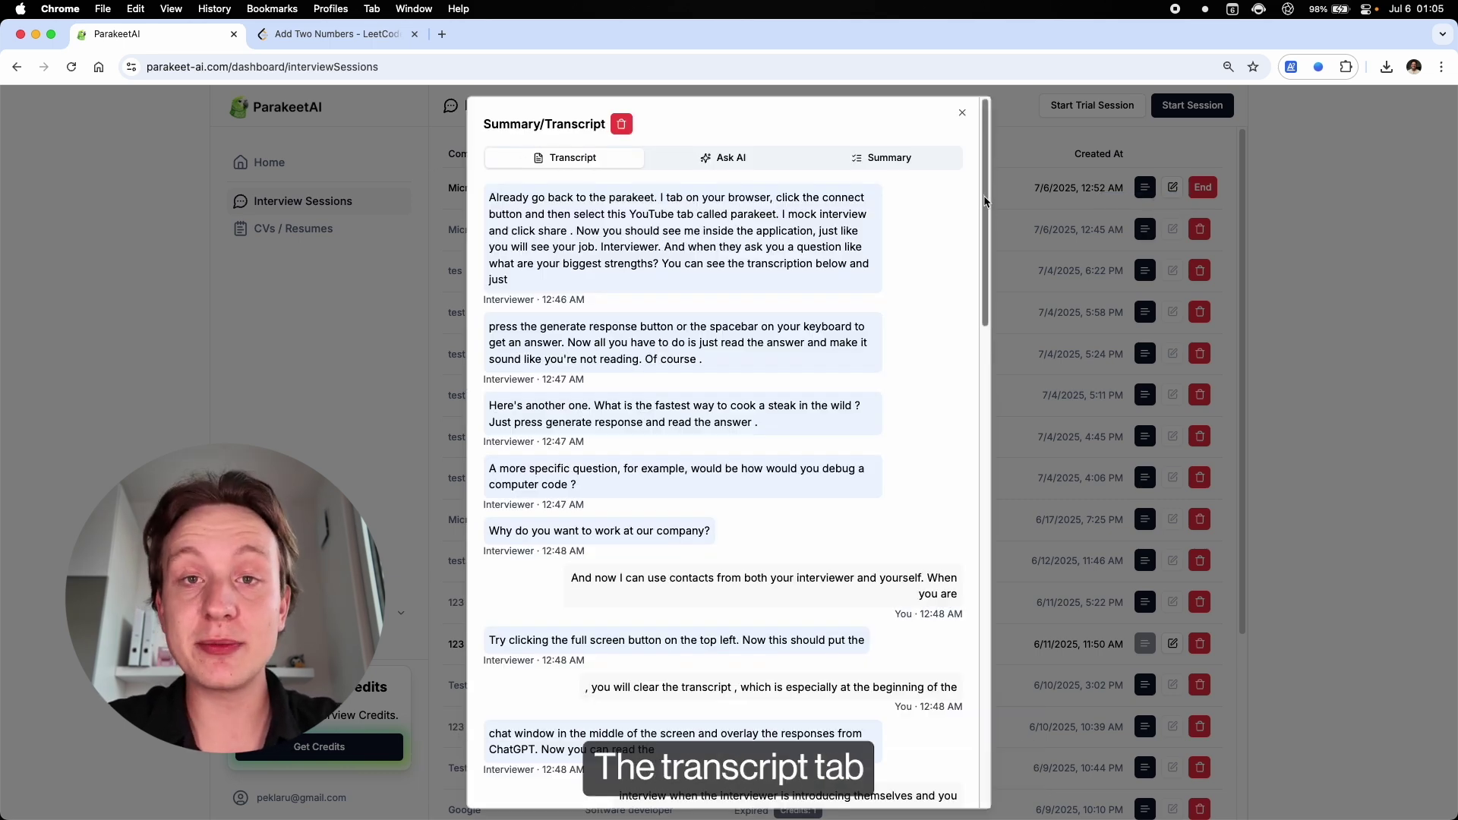
{"action": "mouse_move", "coordinate": [985, 201]}
{"action": "left_mouse_down"}
{"action": "mouse_move", "coordinate": [987, 609]}
{"action": "mouse_move", "coordinate": [991, 196]}
{"action": "left_mouse_up"}
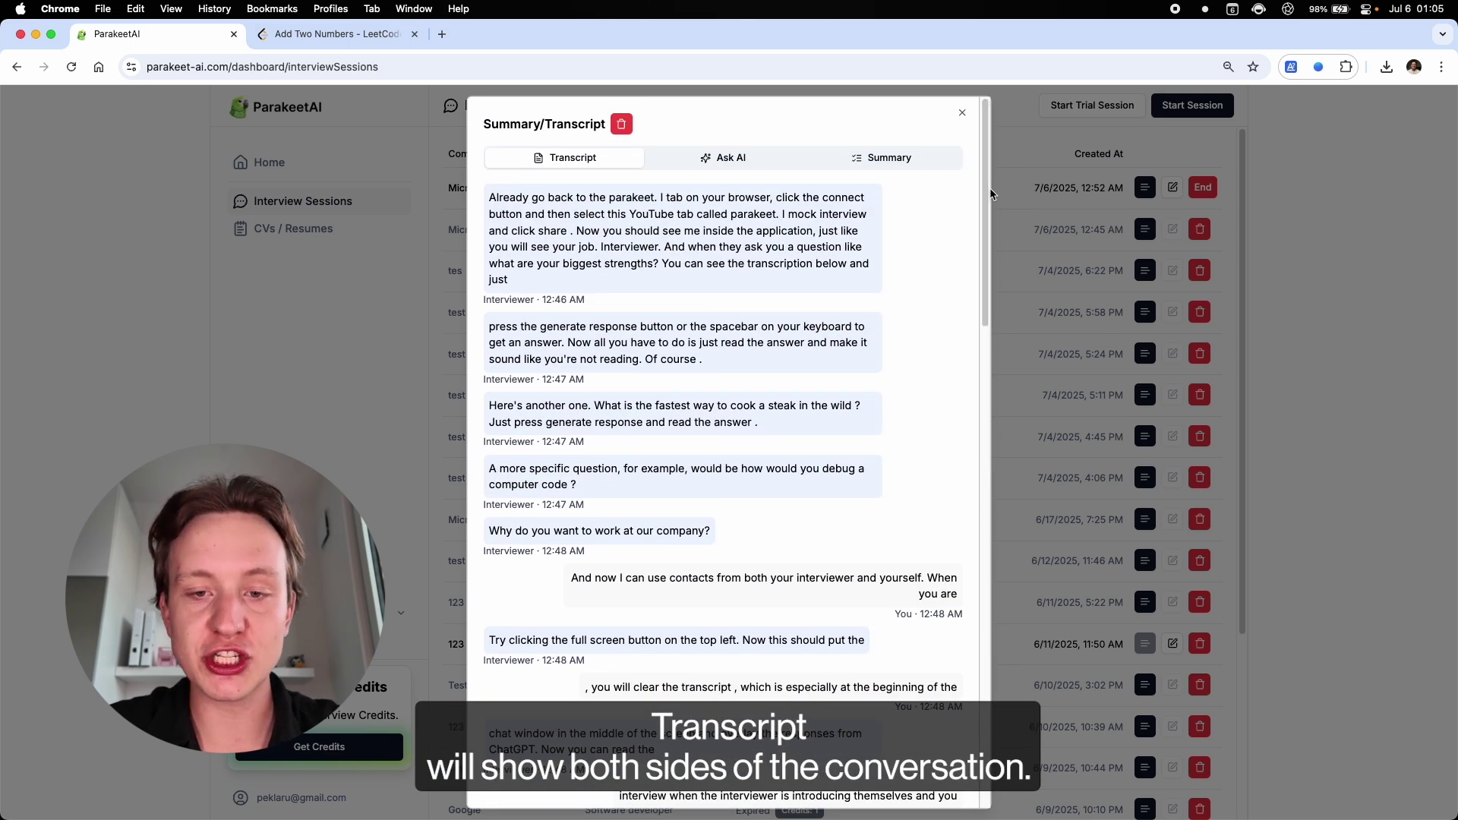
{"action": "scroll", "coordinate": [928, 248], "scroll_direction": "down", "scroll_amount": 5}
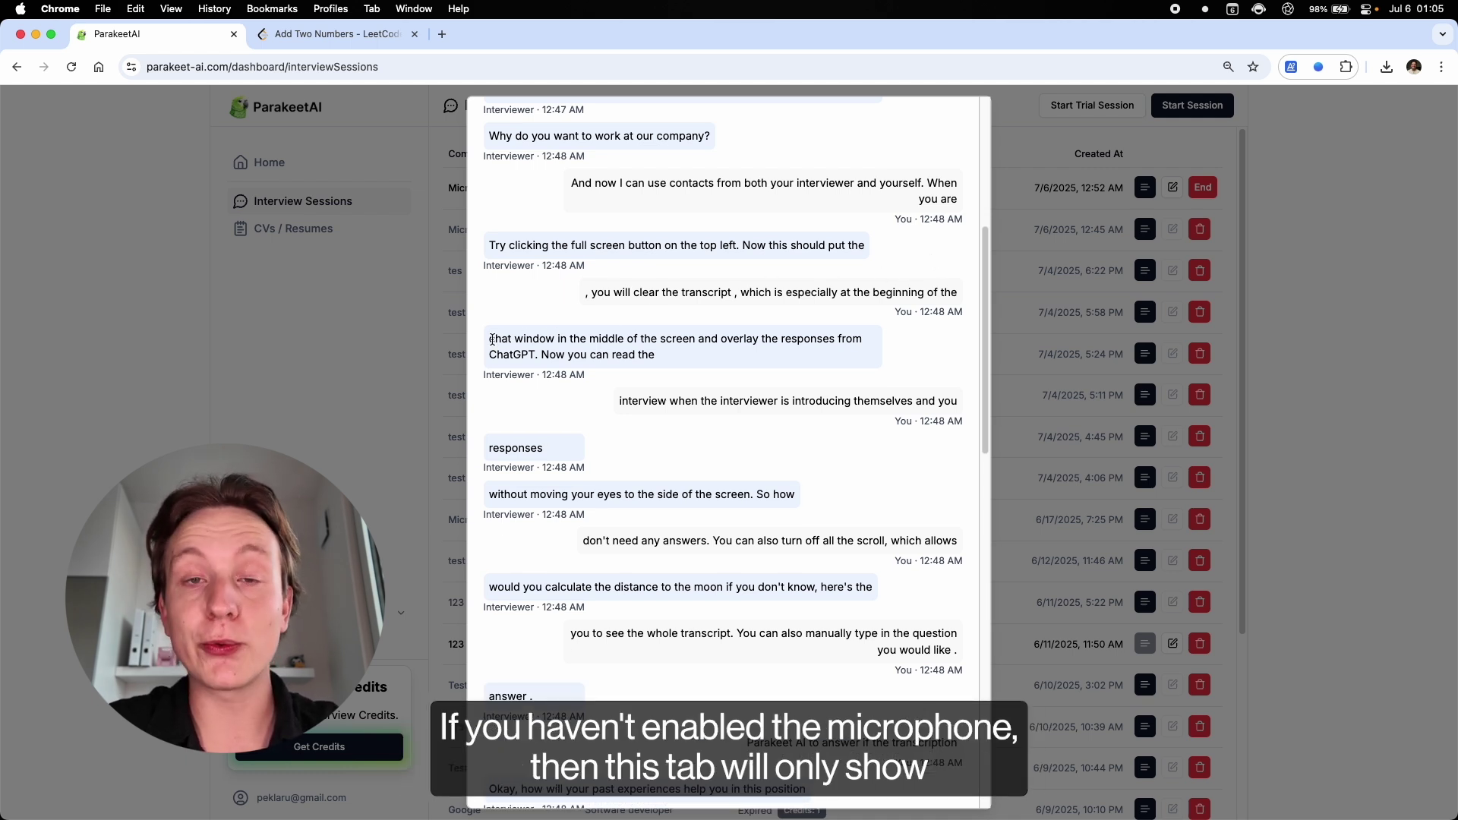
{"action": "left_click_drag", "start_coordinate": [492, 339], "coordinate": [691, 354]}
{"action": "left_click", "coordinate": [691, 354]}
{"action": "scroll", "coordinate": [691, 353], "scroll_direction": "up", "scroll_amount": 7}
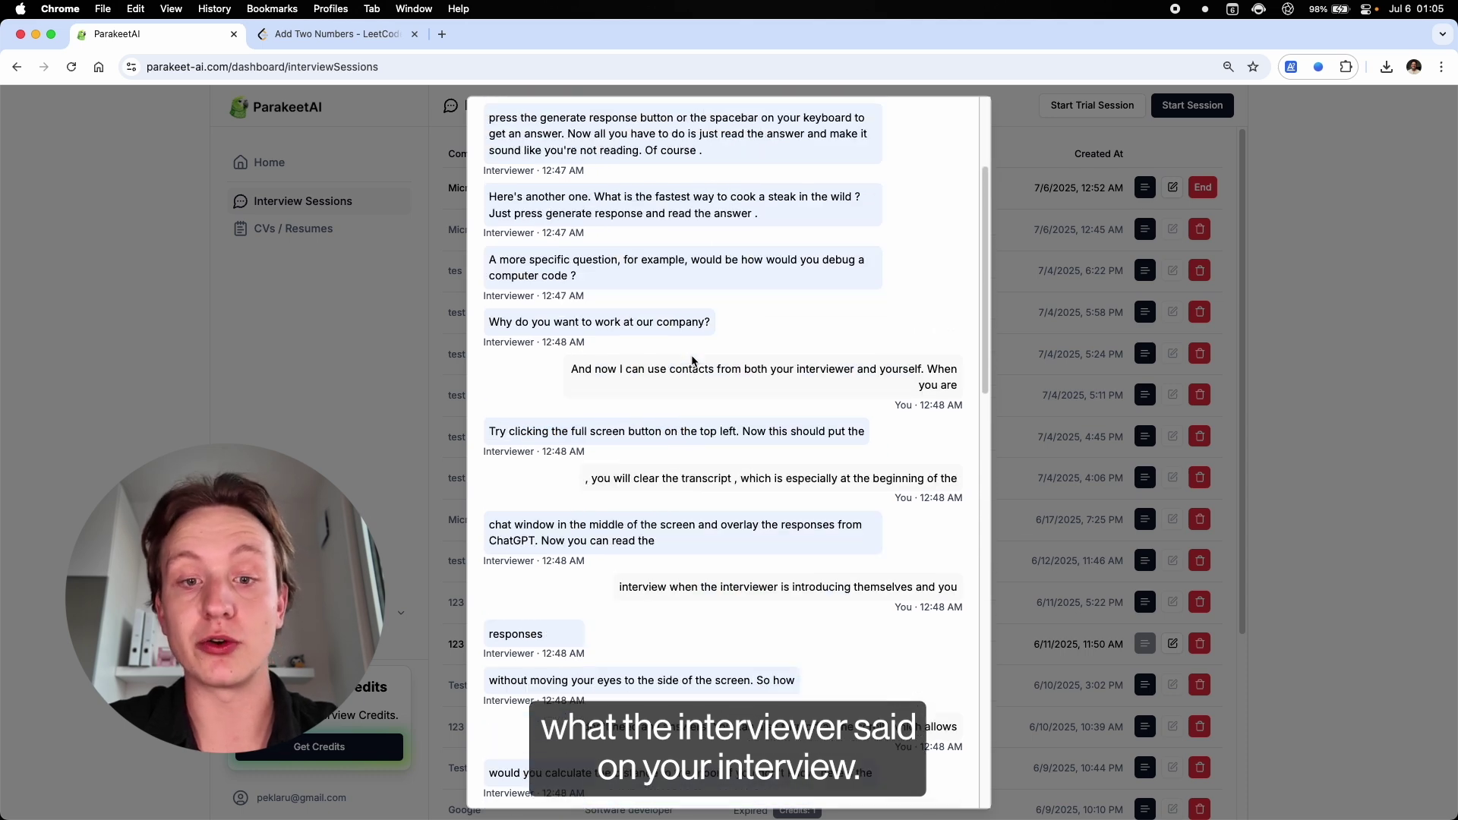
Ask the AI 'What was the first question?' about the interview.
{"action": "left_click", "coordinate": [707, 160]}
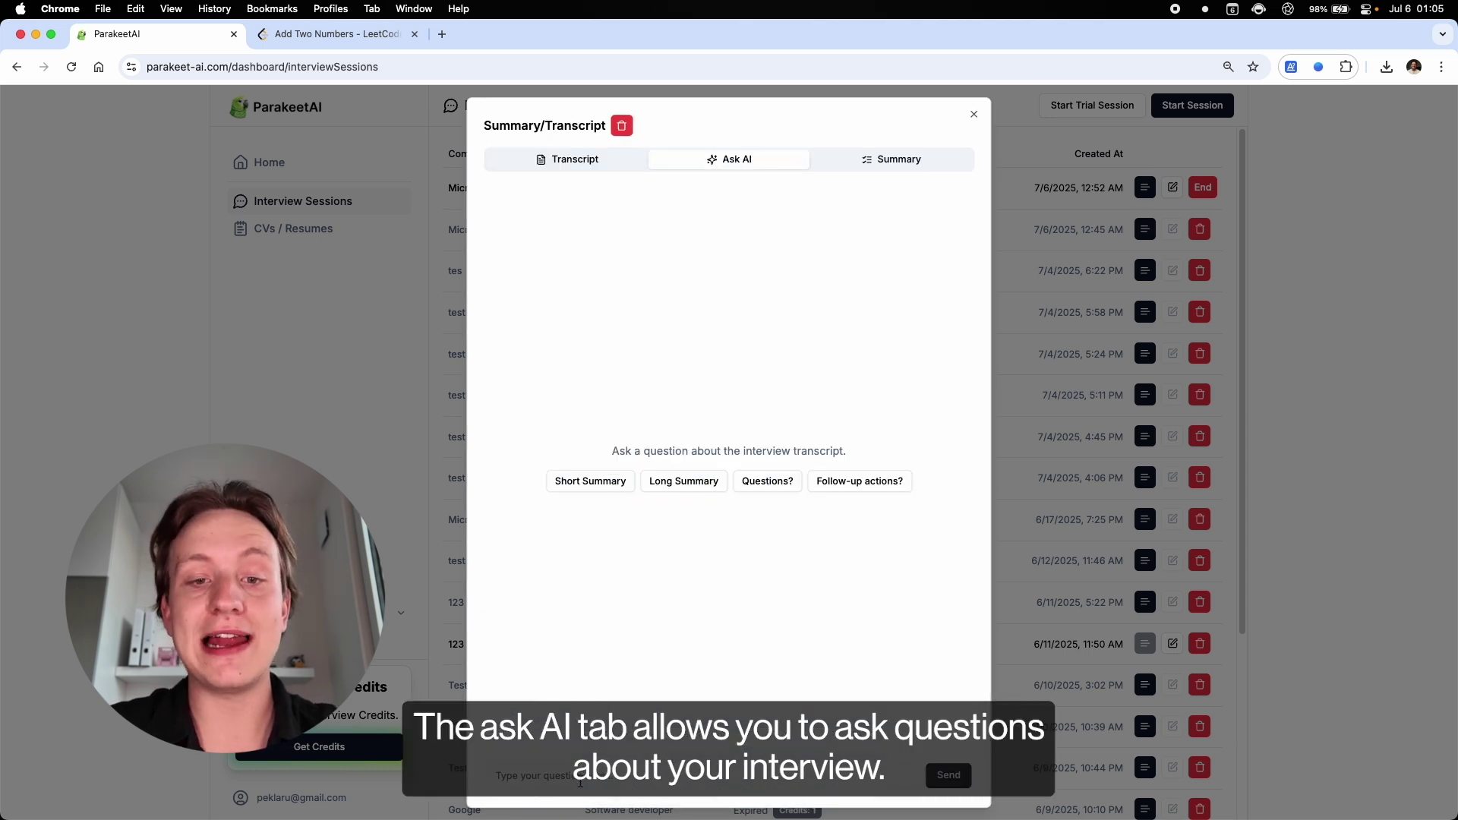
{"action": "type", "text": "What "}
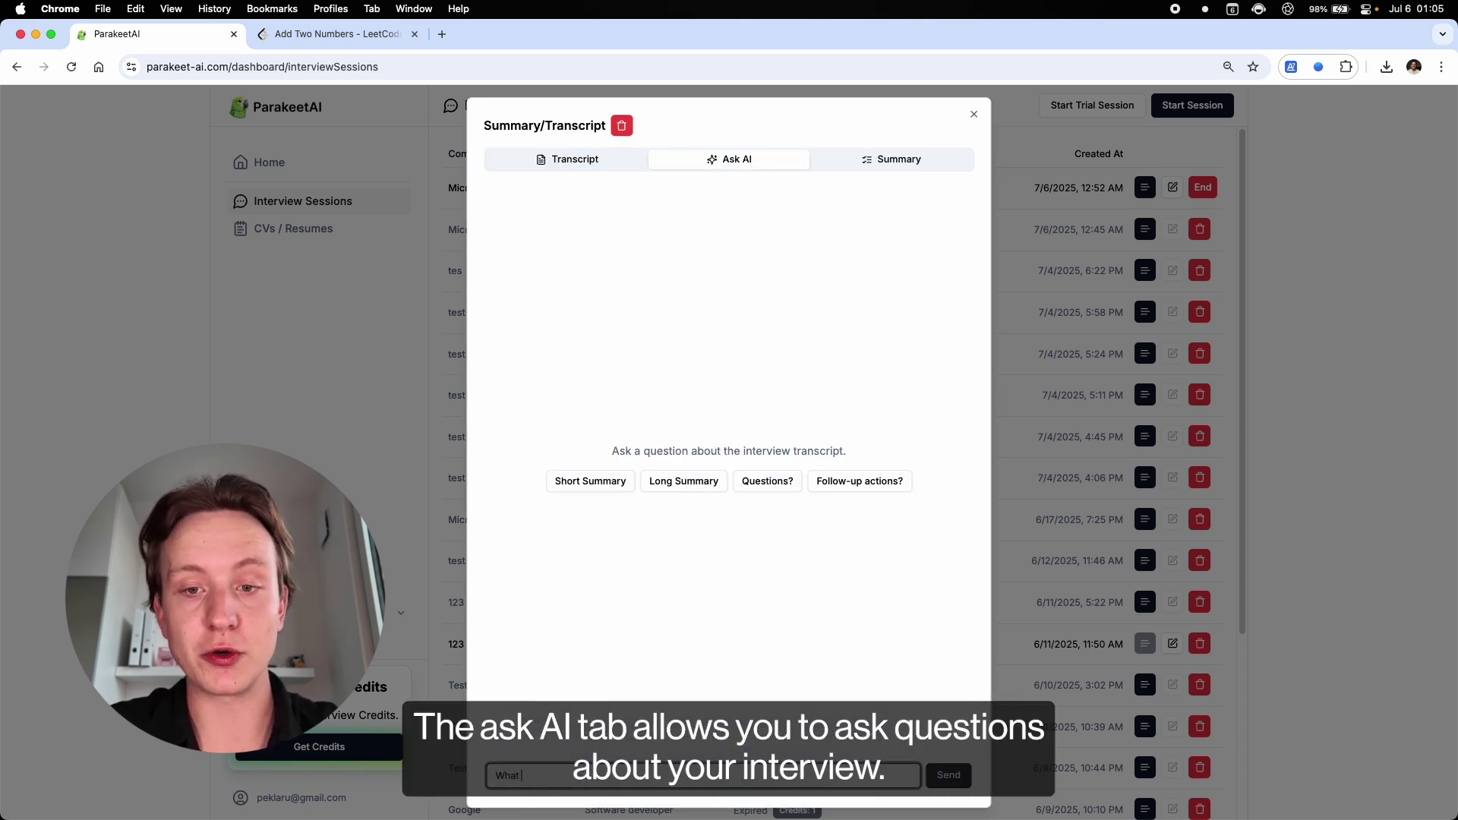
{"action": "type", "text": "wa"}
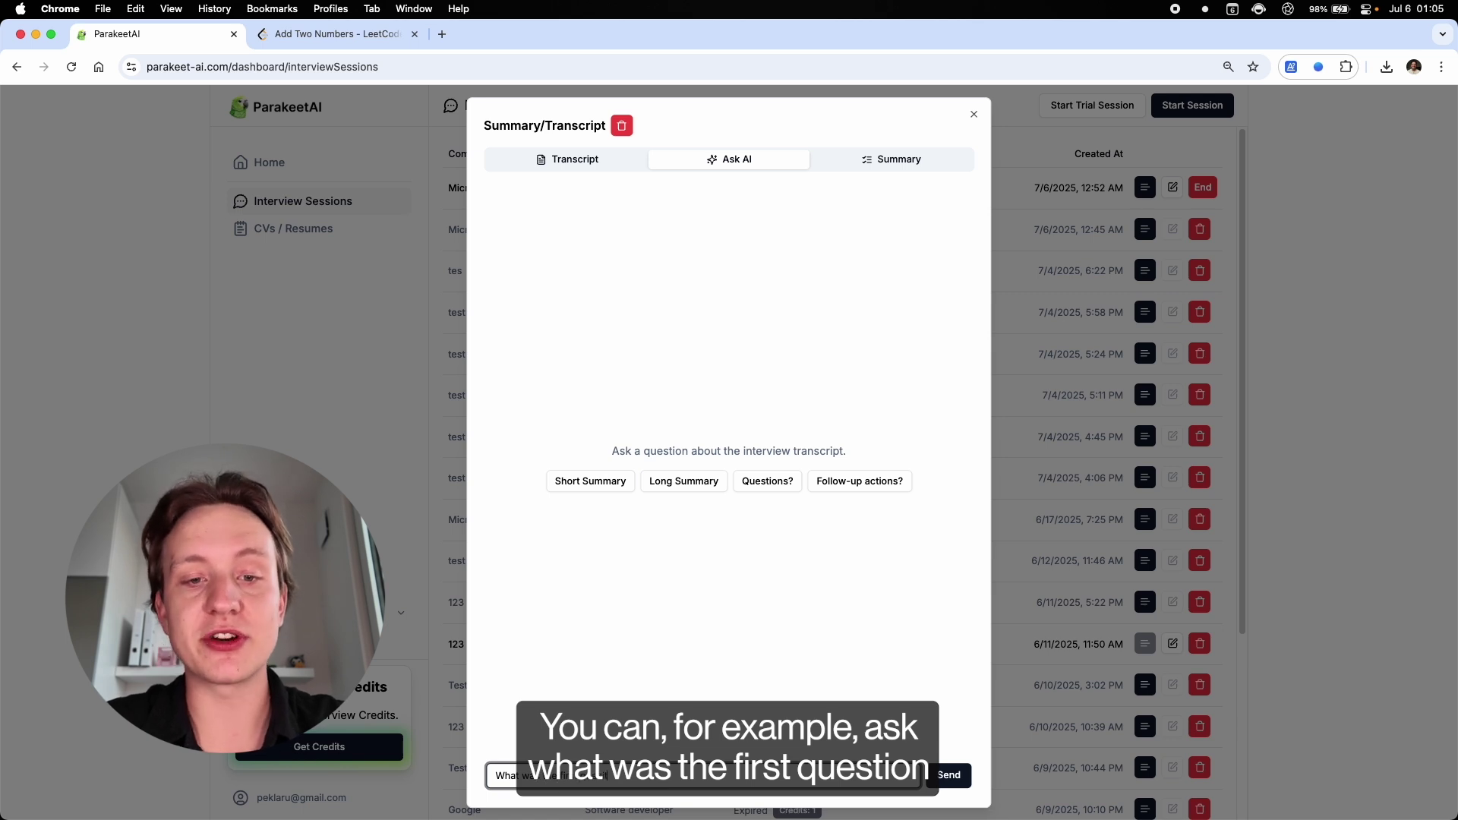
{"action": "type", "text": "s the first question?"}
{"action": "key", "text": "Return"}
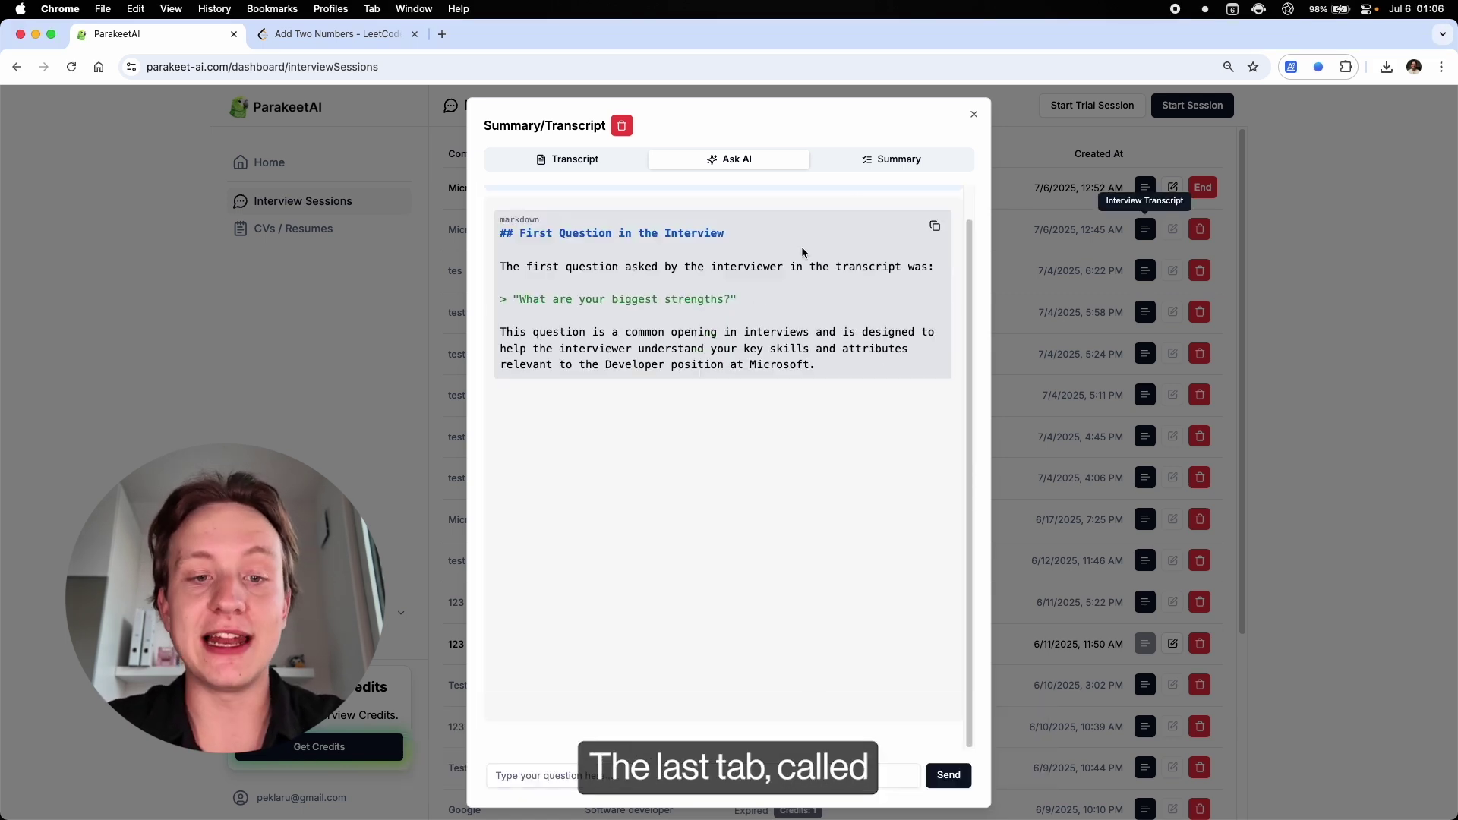
Generate the interview summary and review ParakeetAI's feedback on each answer.
{"action": "left_click", "coordinate": [890, 161]}
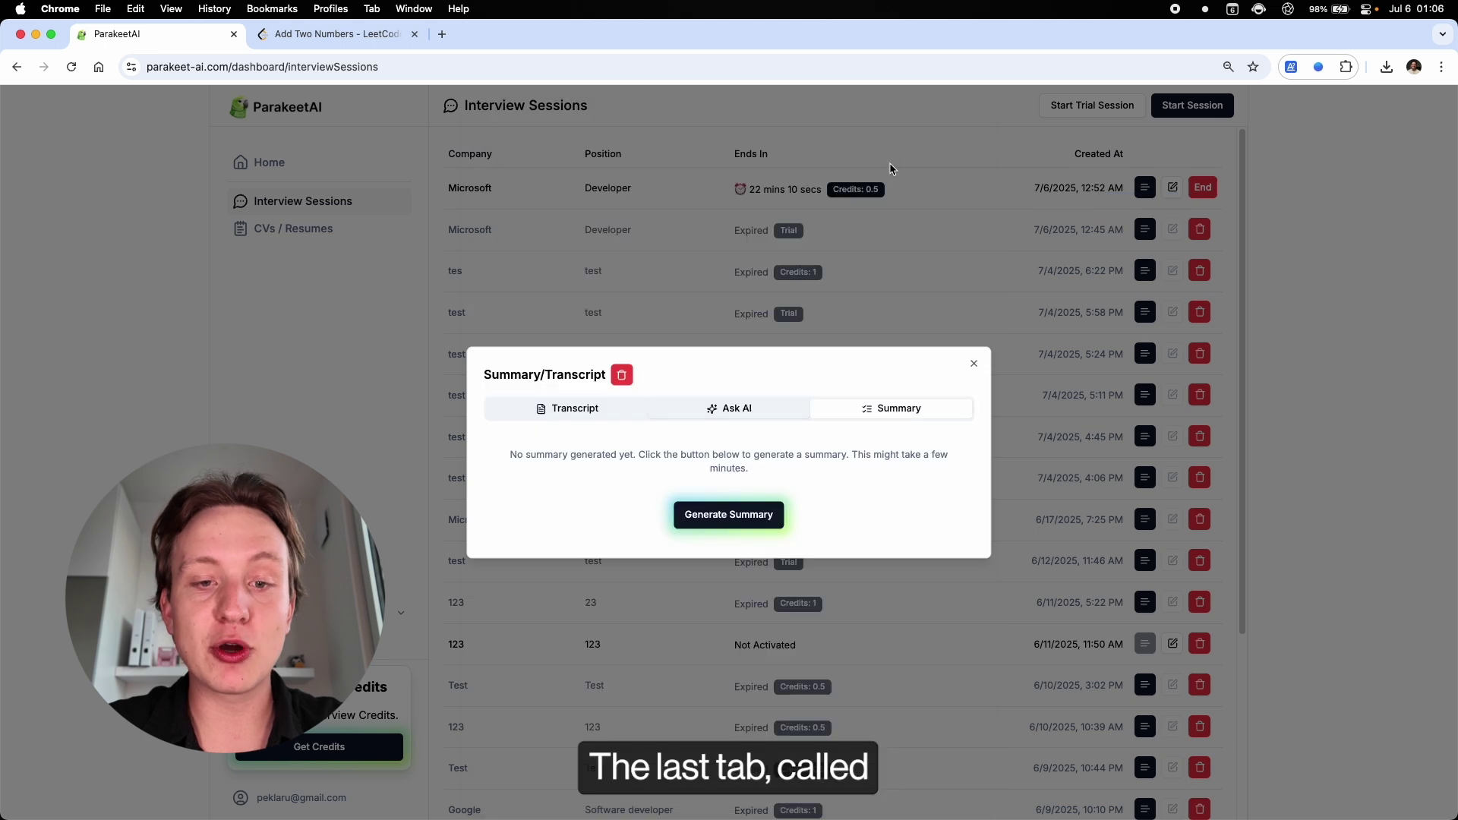
{"action": "left_click", "coordinate": [730, 524]}
{"action": "left_click_drag", "start_coordinate": [608, 332], "coordinate": [719, 373]}
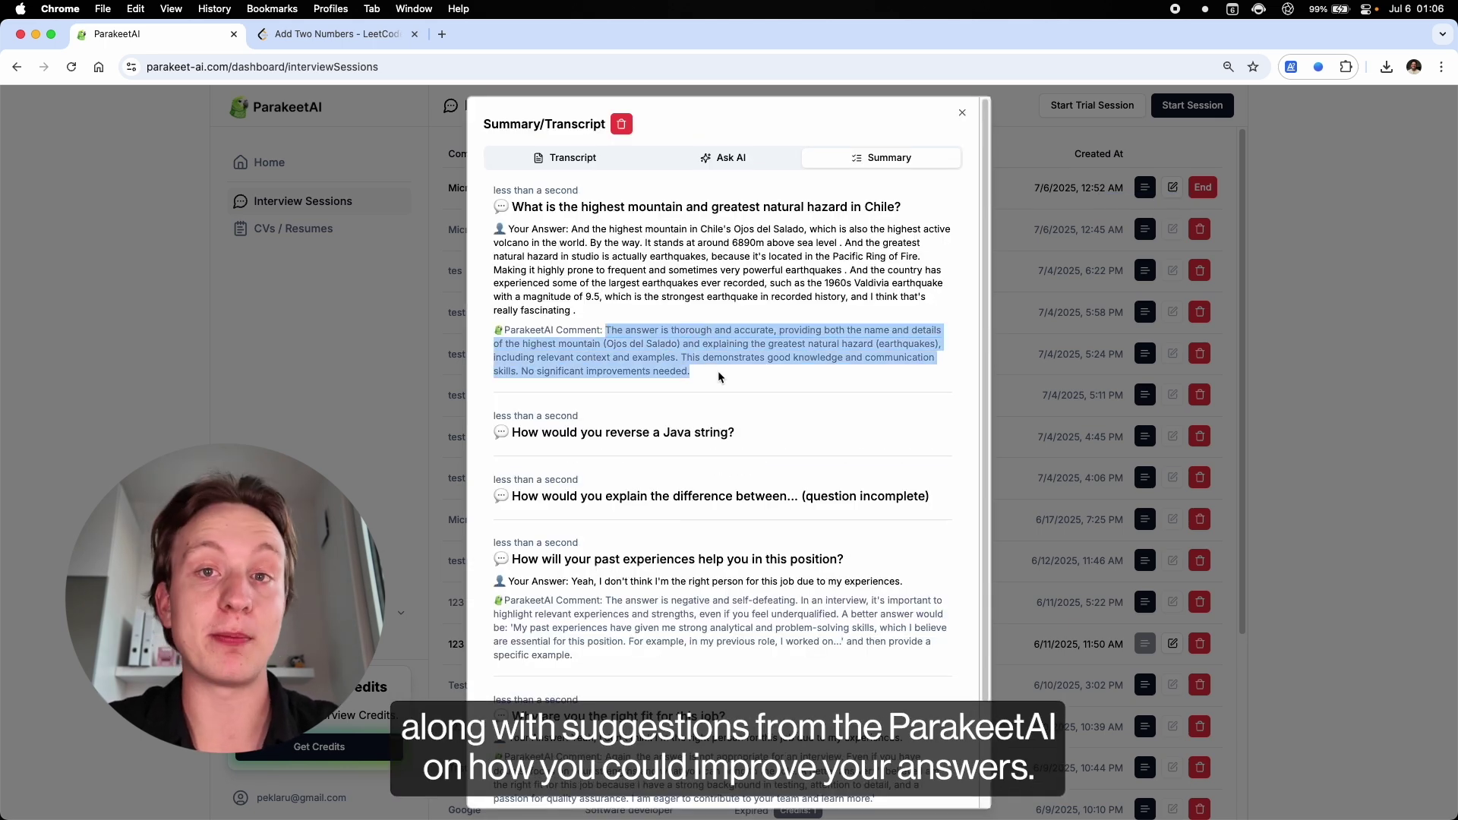
{"action": "left_click", "coordinate": [758, 380]}
{"action": "scroll", "coordinate": [828, 363], "scroll_direction": "down", "scroll_amount": 3}
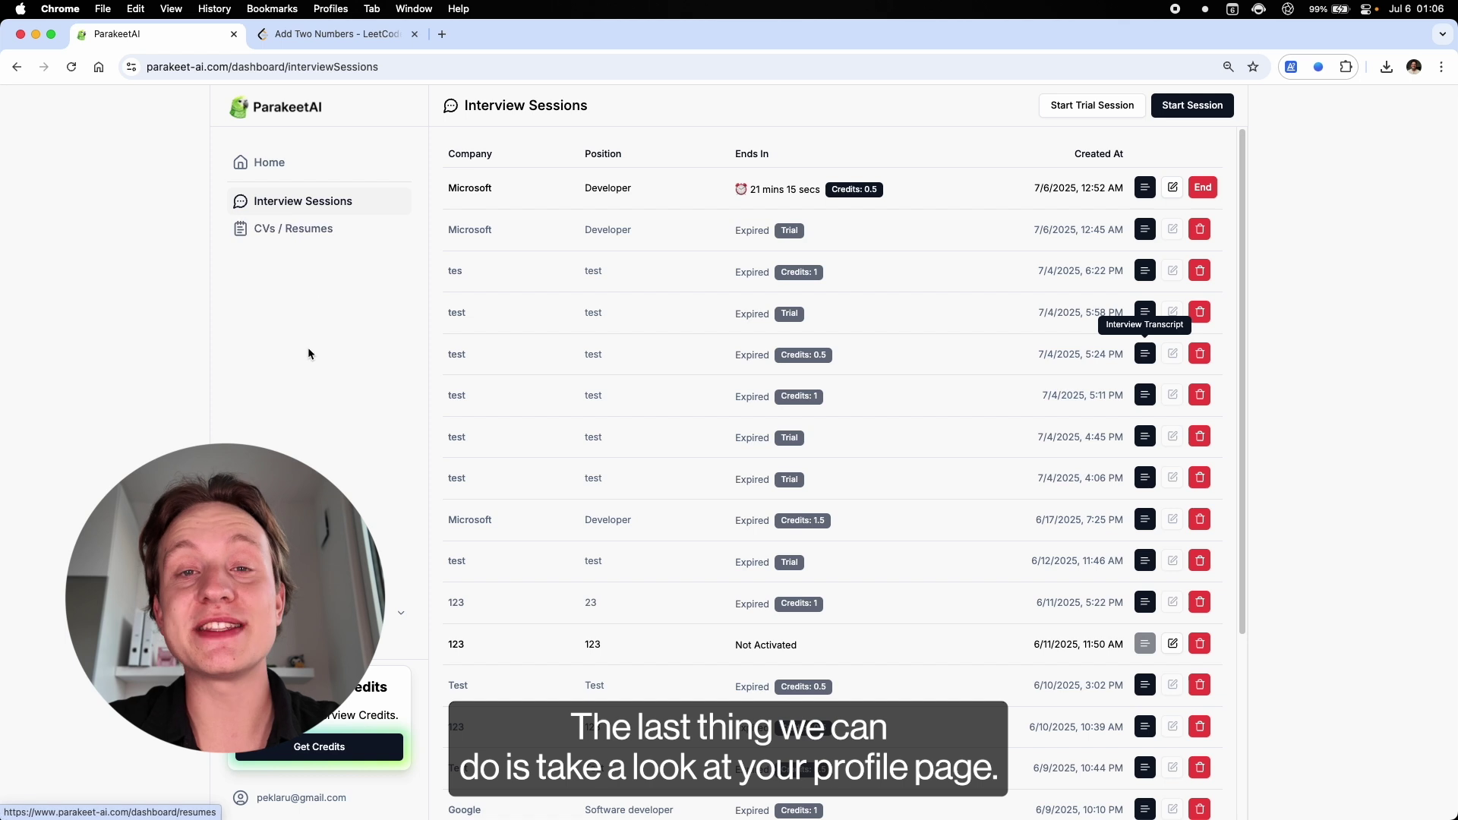
Open the Profile page showing 64 interview credits and preview the $71.98 Plus credits checkout.
{"action": "left_click", "coordinate": [329, 803]}
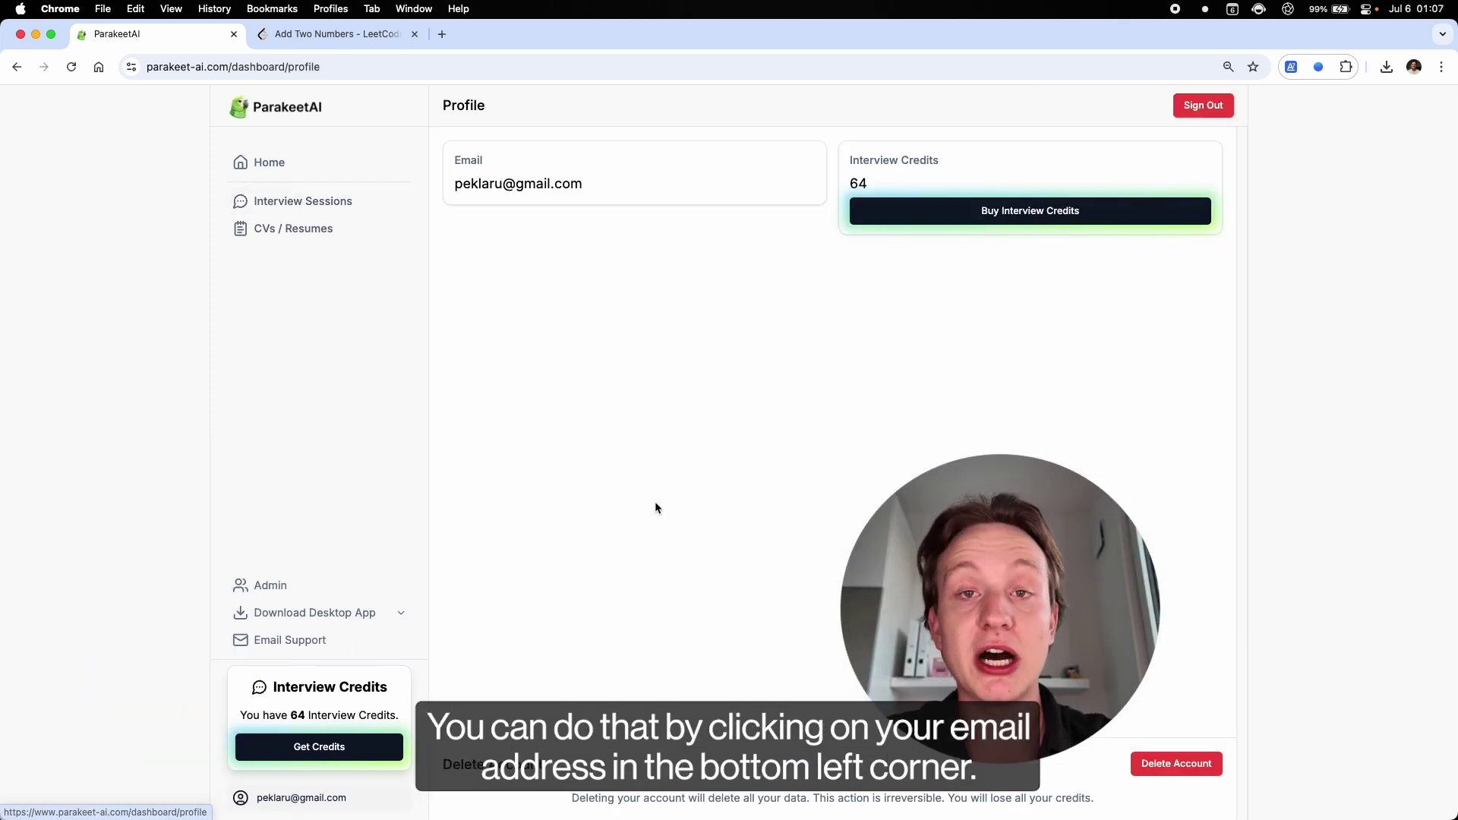
{"action": "left_click_drag", "start_coordinate": [576, 180], "coordinate": [437, 198]}
{"action": "left_click", "coordinate": [786, 191]}
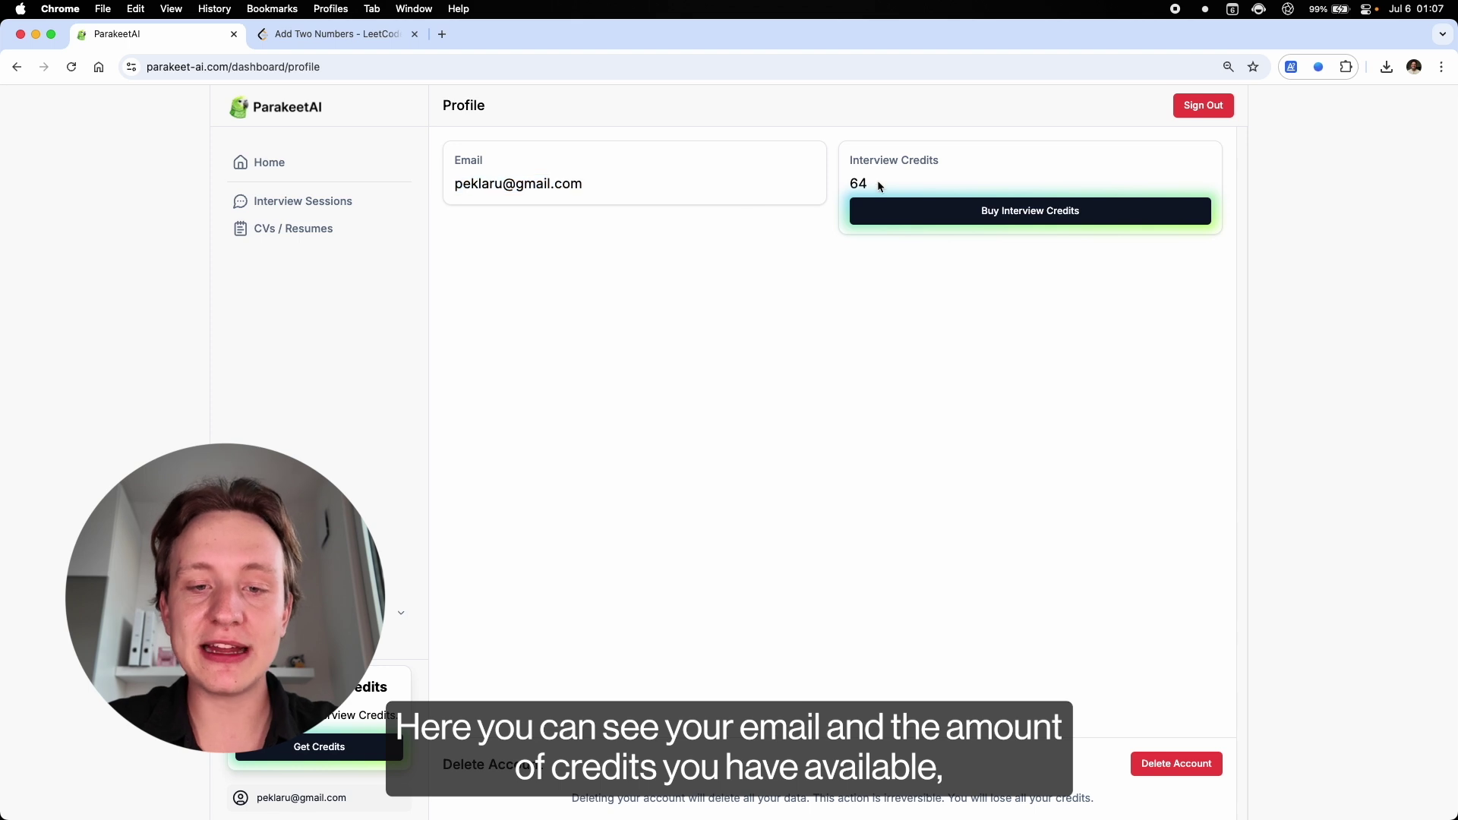
{"action": "left_click", "coordinate": [815, 284]}
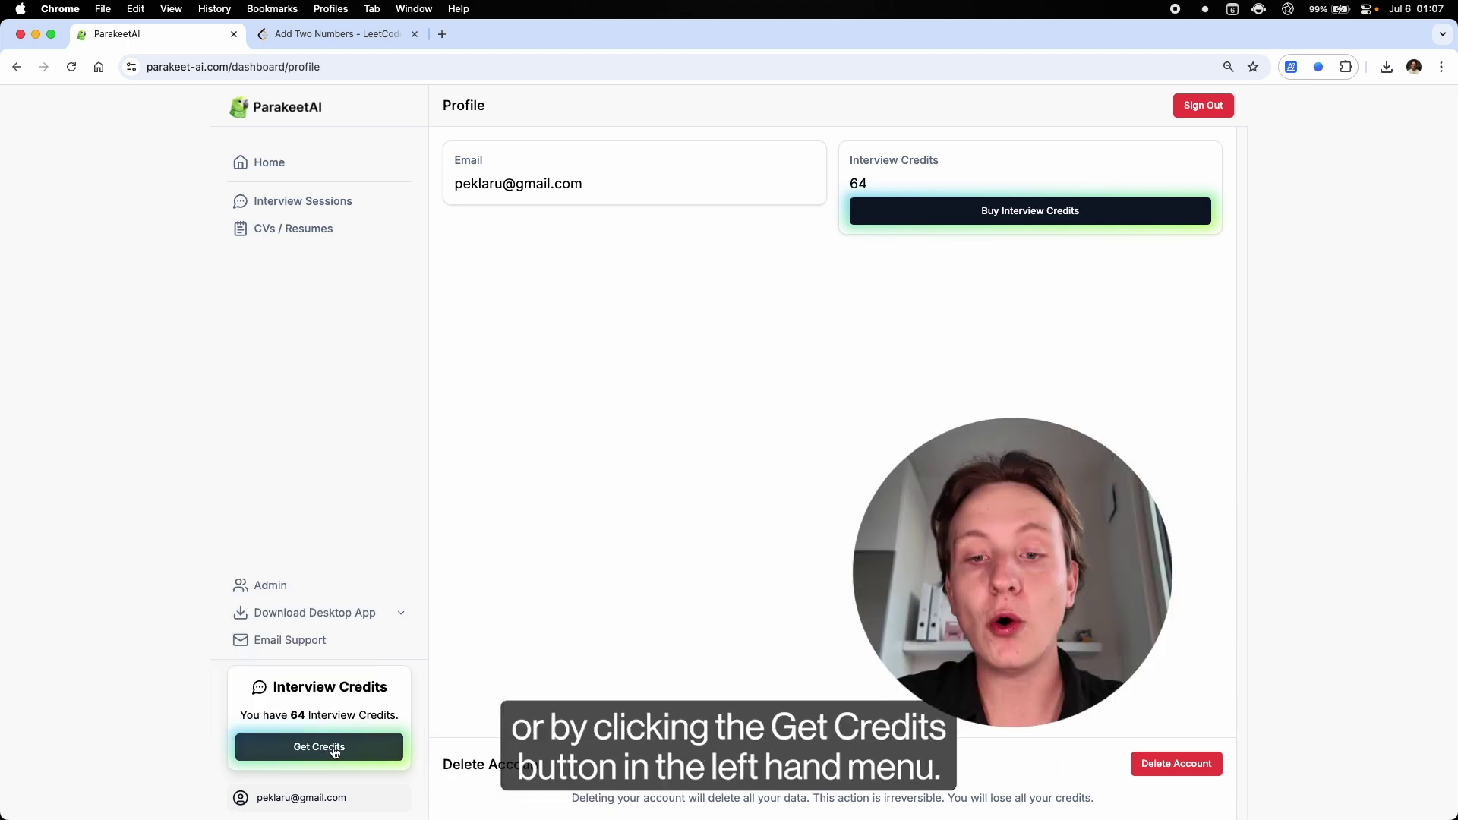
{"action": "left_click", "coordinate": [317, 752]}
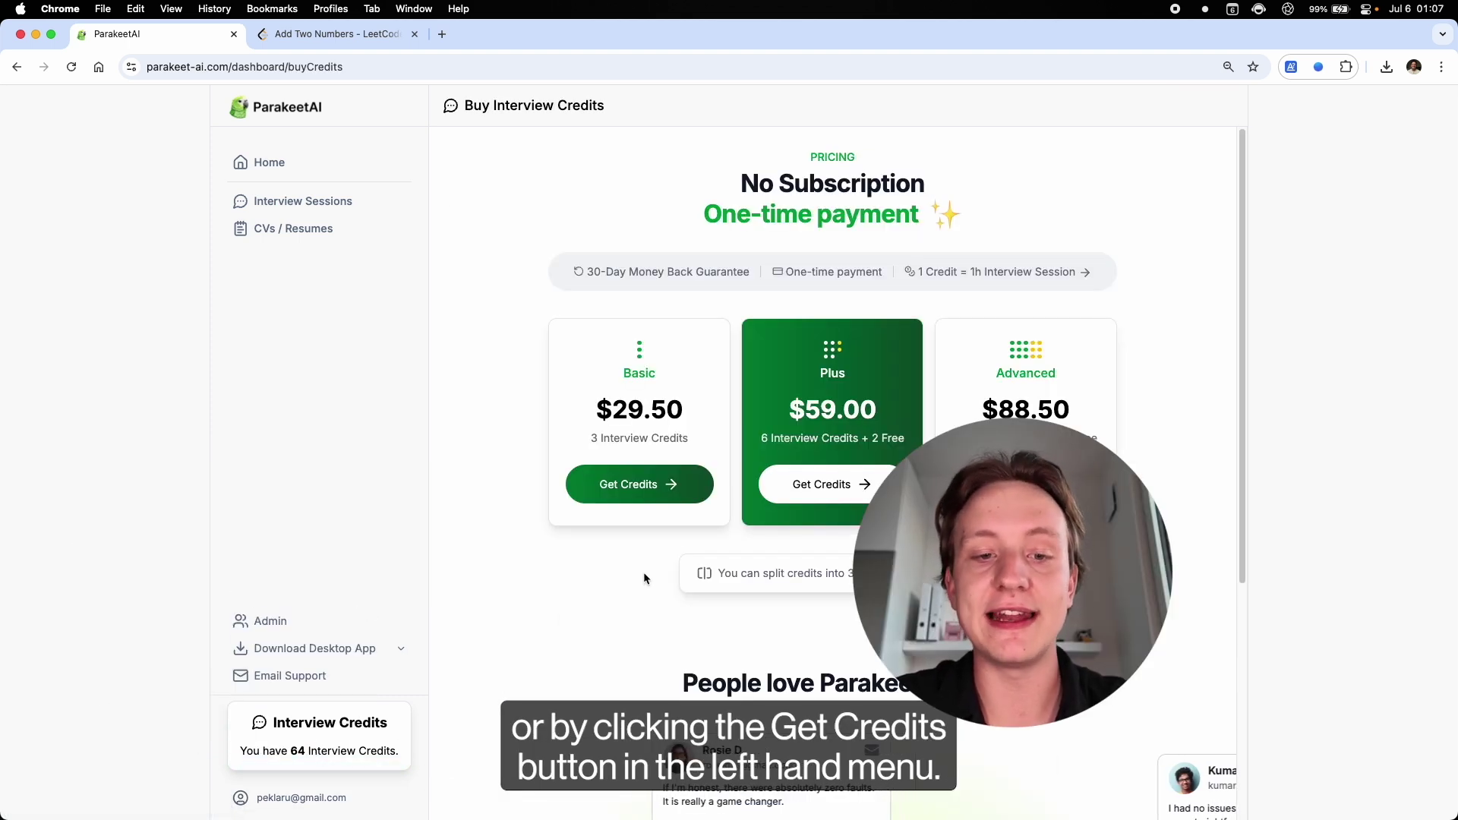
{"action": "left_click", "coordinate": [815, 488]}
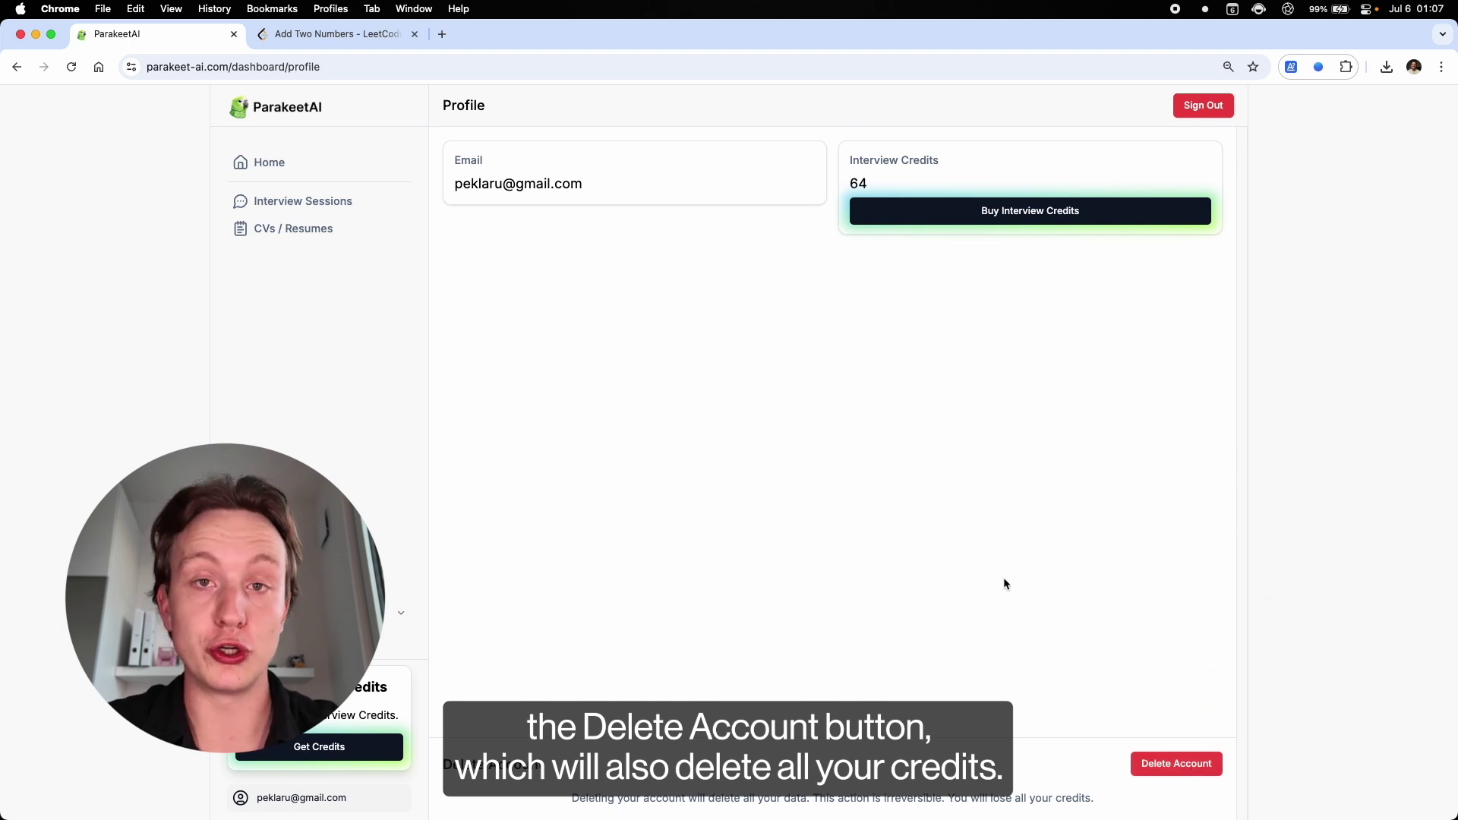
Go back to the Home dashboard, which now lists 64 interview credits.
{"action": "left_click", "coordinate": [272, 168]}
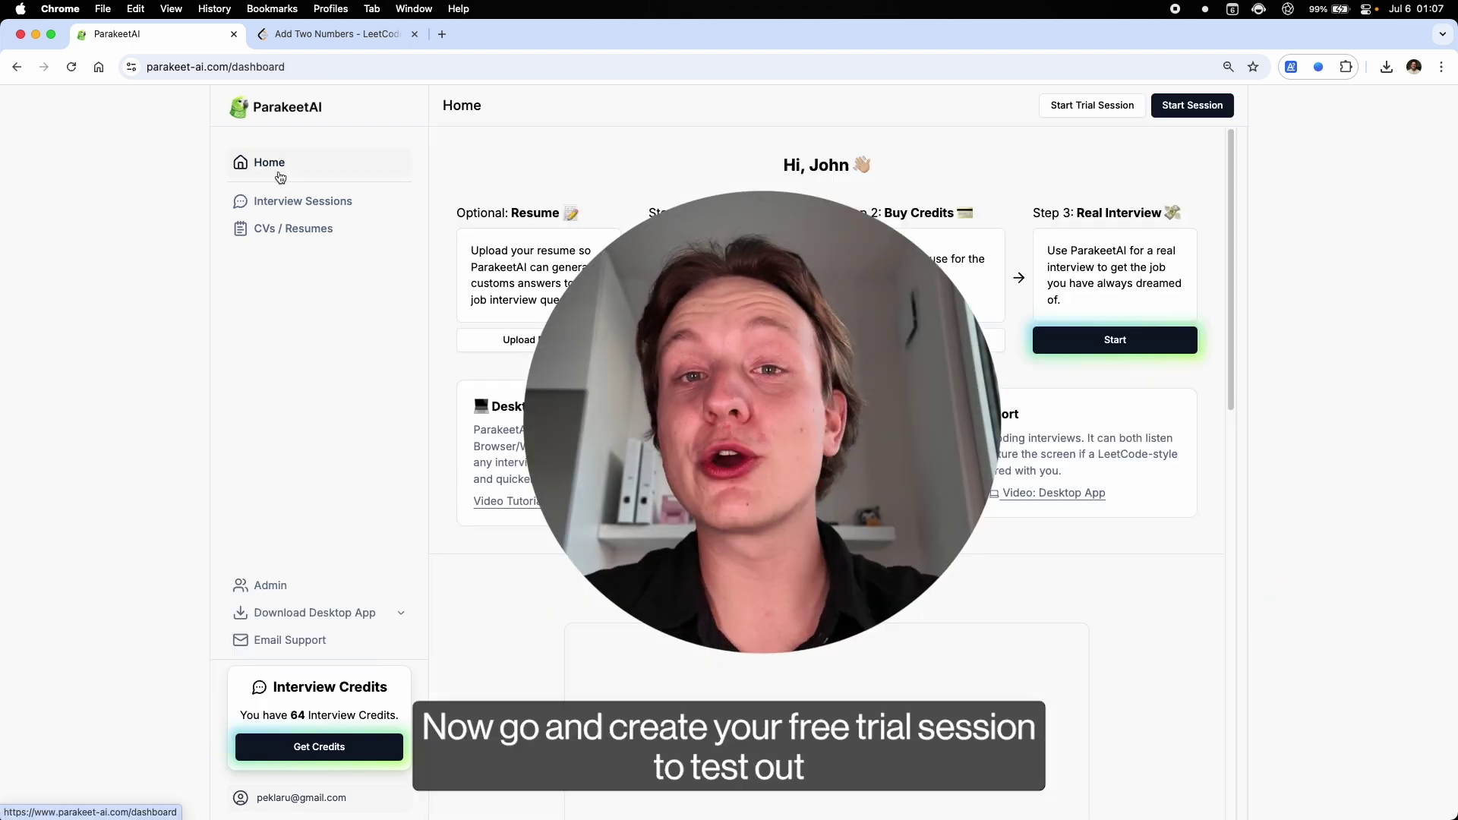